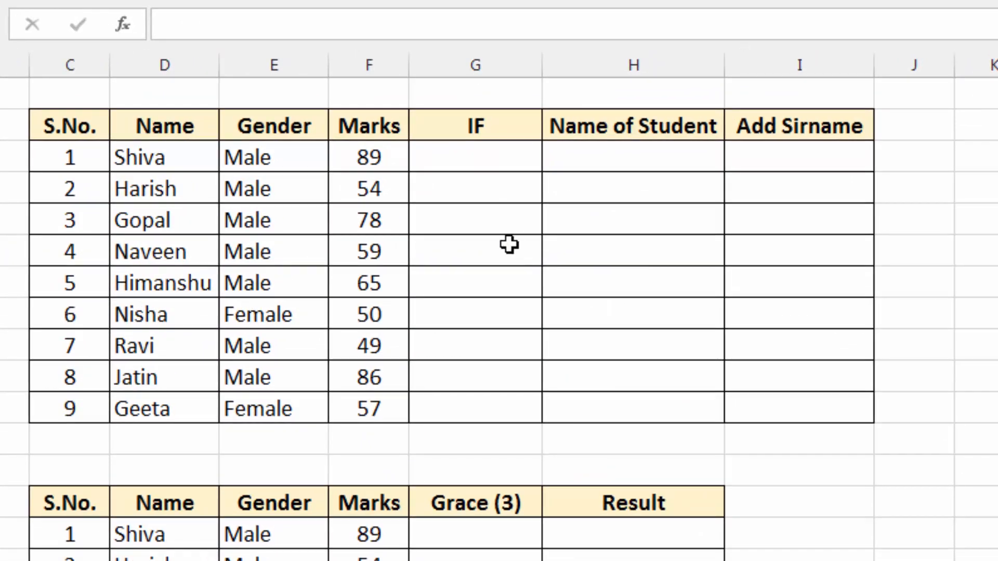
click(478, 159)
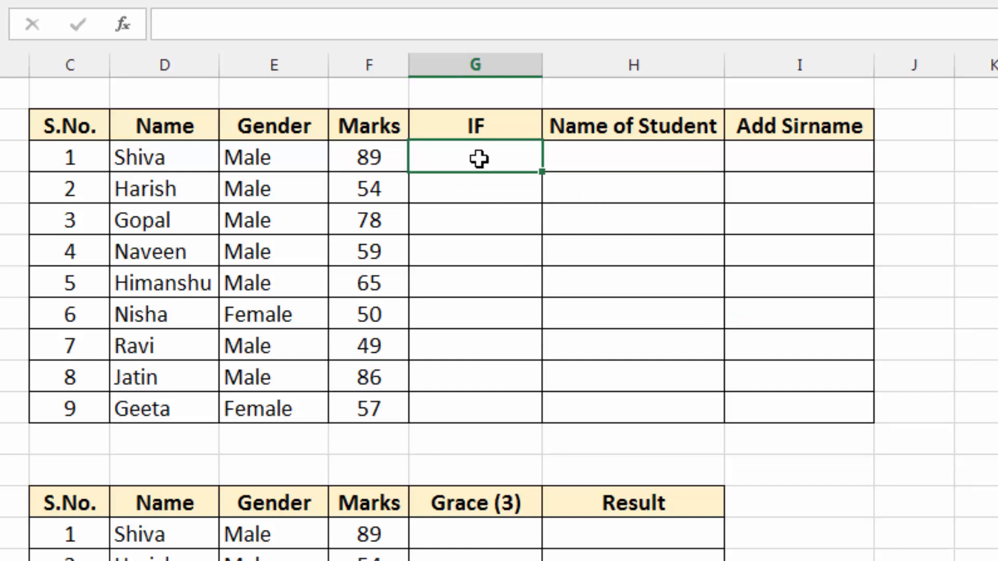
drag(350, 167, 364, 383)
click(360, 189)
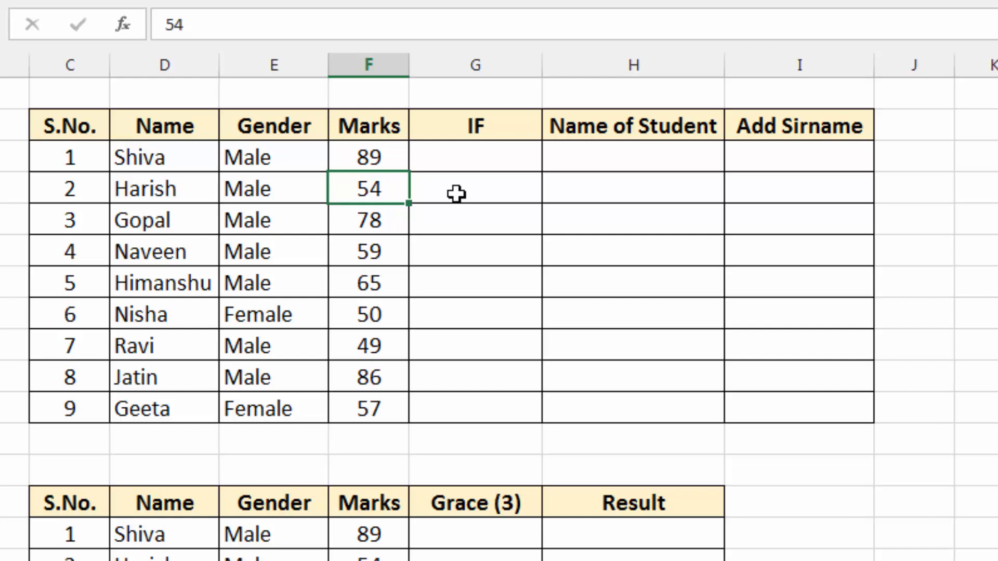
Enter =IF(F3>=60,"Good","Poor") in G3, the first cell of the IF column.
click(473, 156)
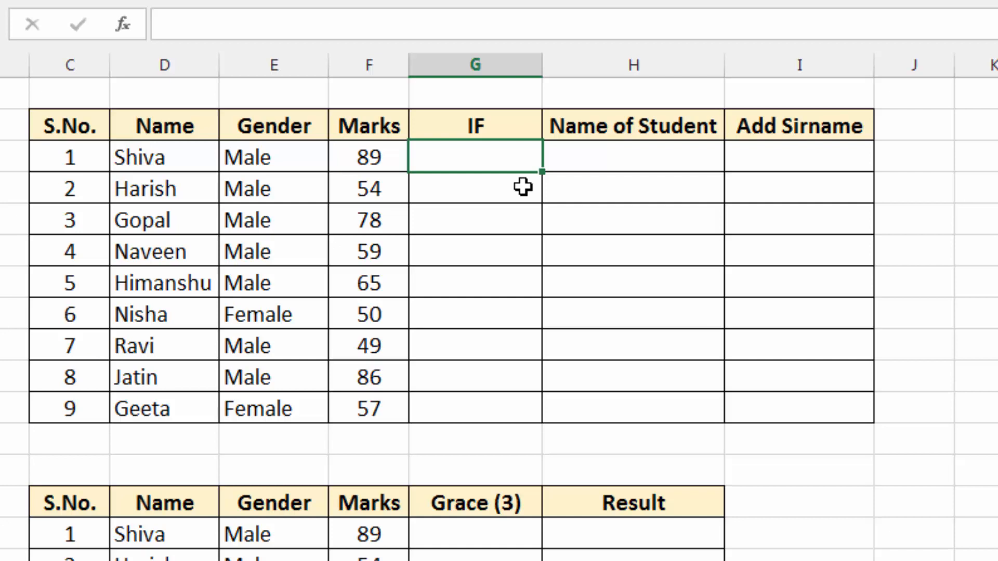
text(=if()
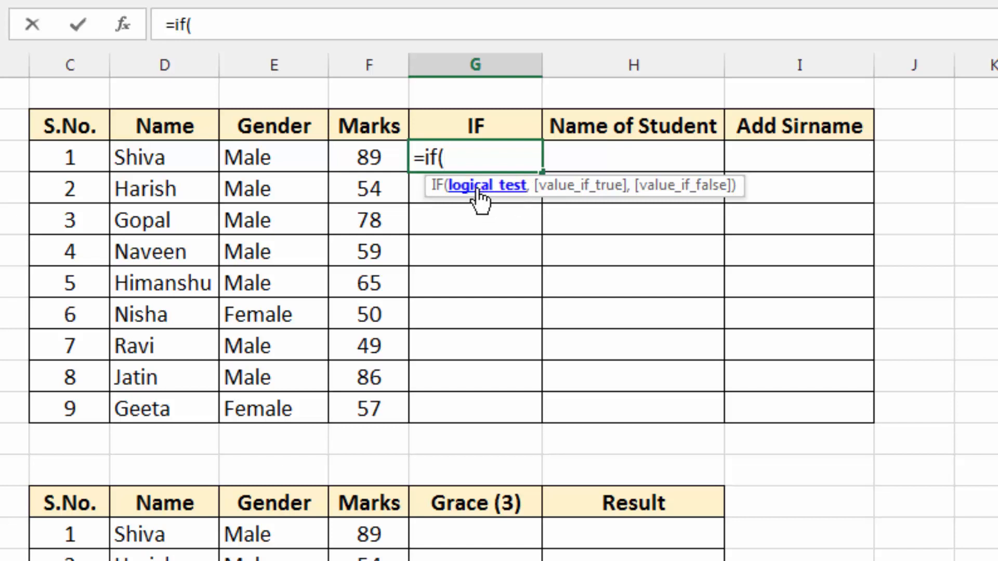
click(366, 154)
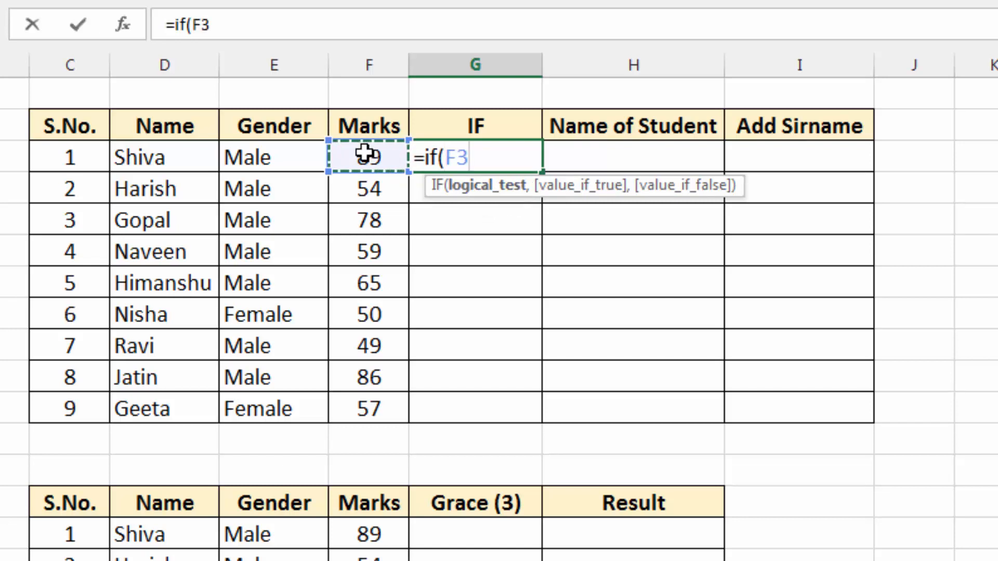
text(>)
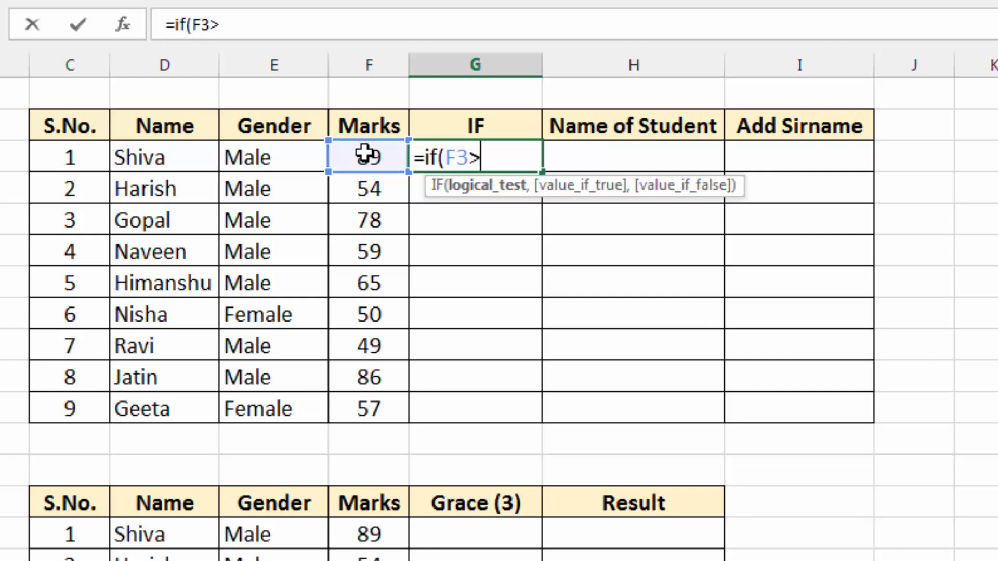
text(=60,)
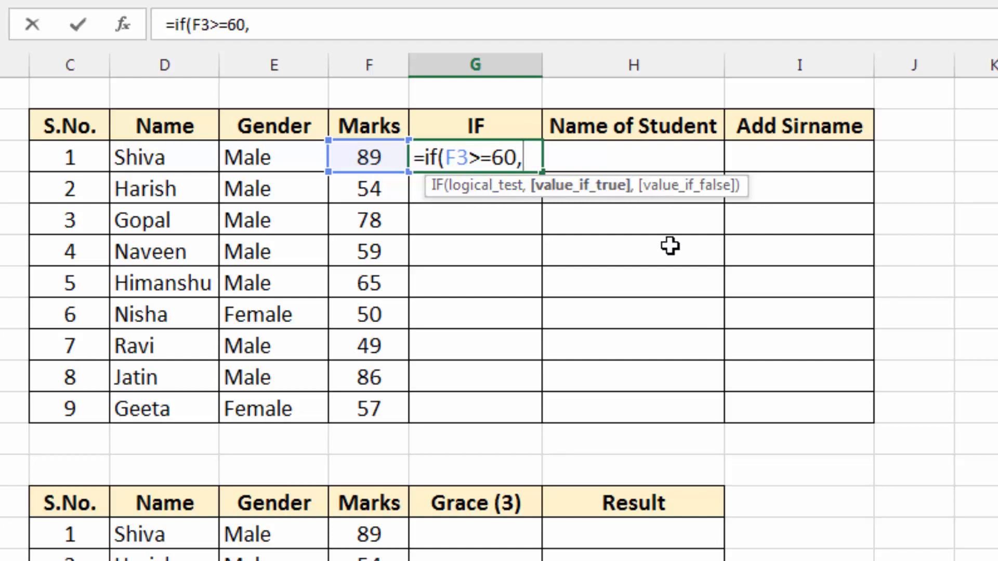
text("Good)
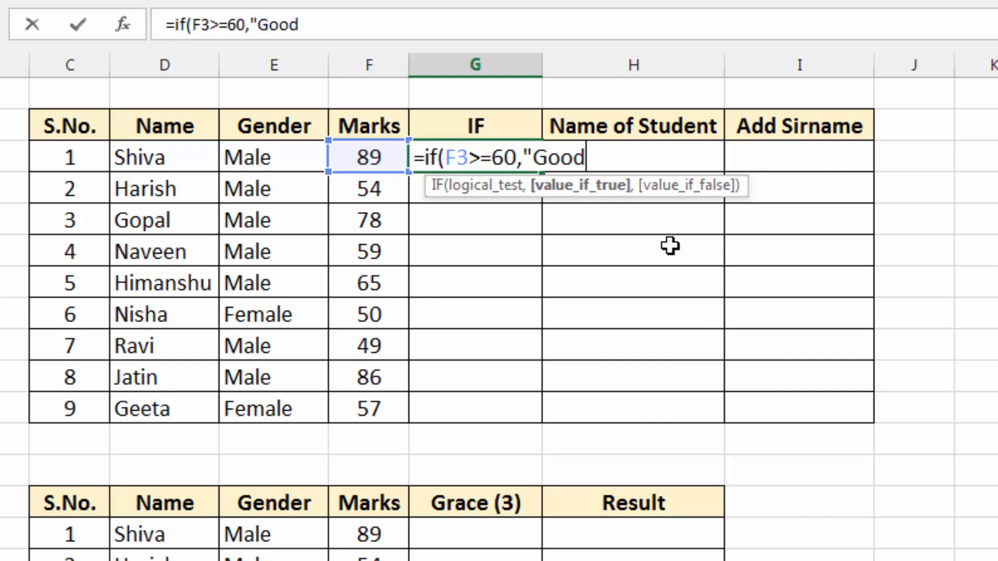
text(","Poor"))
key(Return)
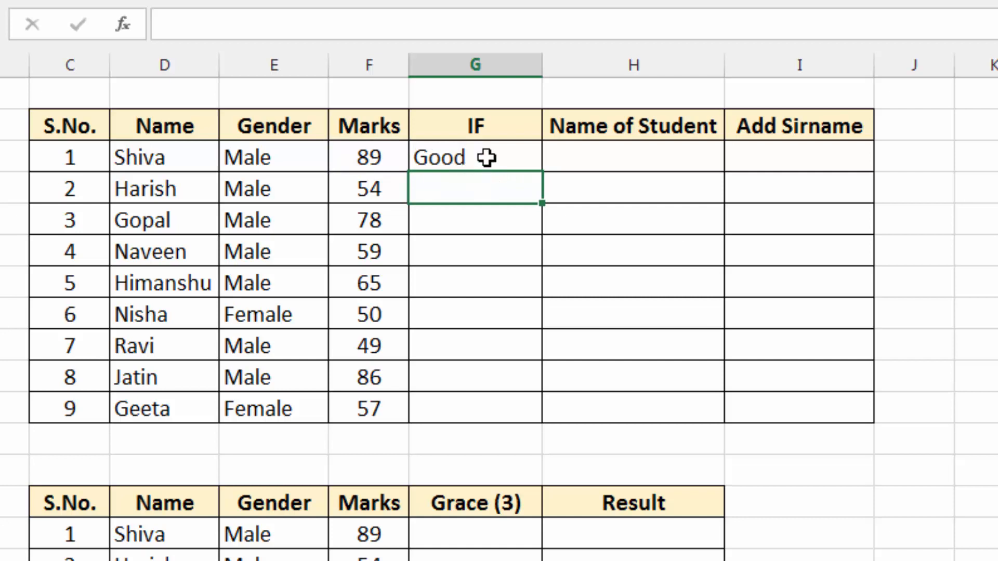
Fill the Good/Poor formula from G3 down the IF column for all nine students and check several of the filled cells.
click(536, 165)
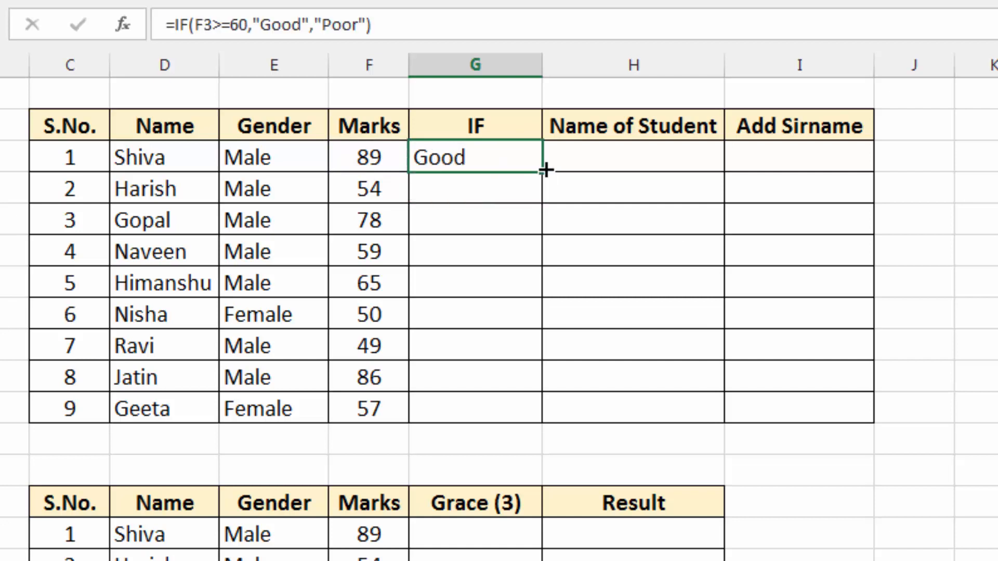
double_click(544, 169)
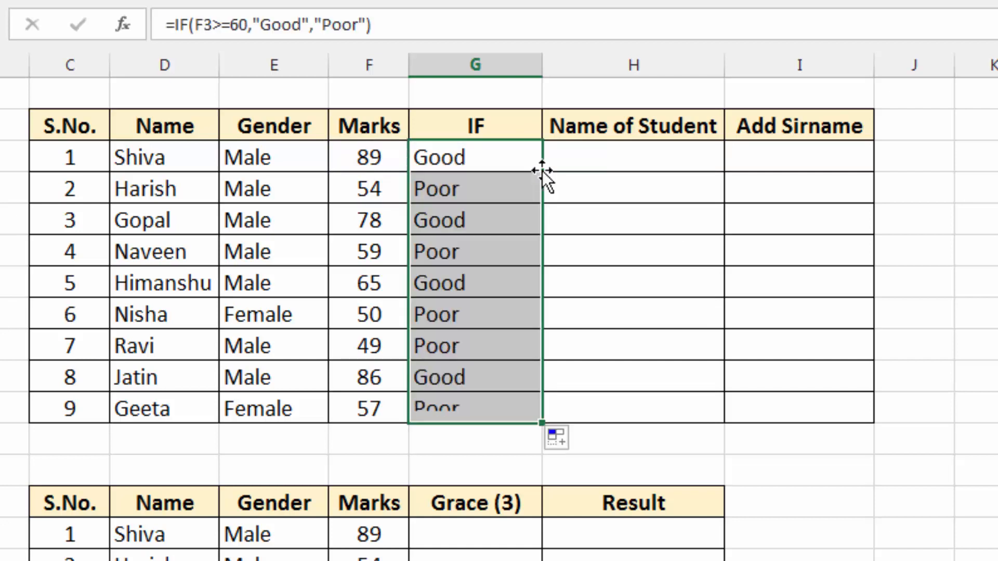
click(463, 183)
click(467, 248)
click(462, 337)
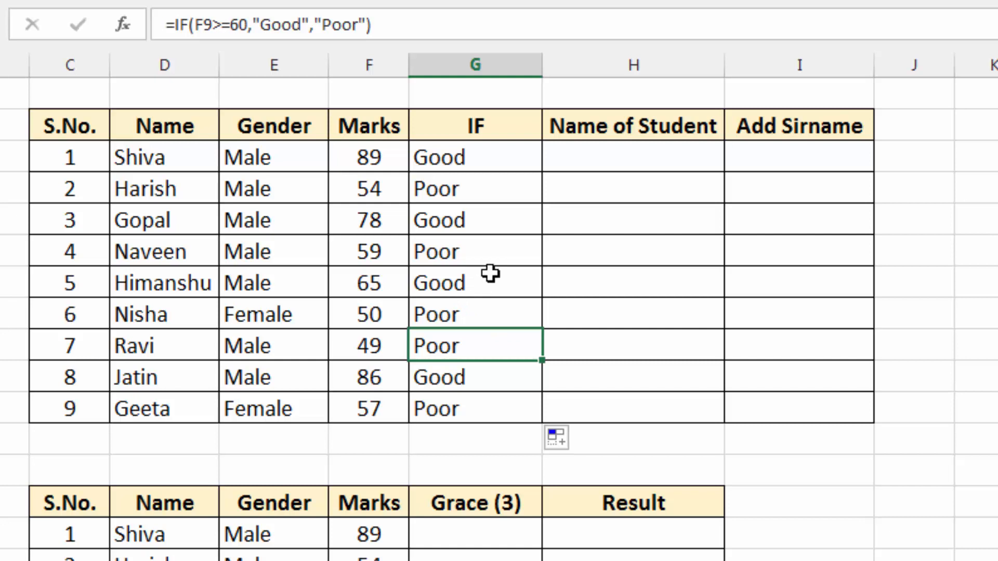
click(423, 200)
Edit the formula in G3 so that its false value is an empty string instead of "Poor".
click(457, 159)
double_click(463, 158)
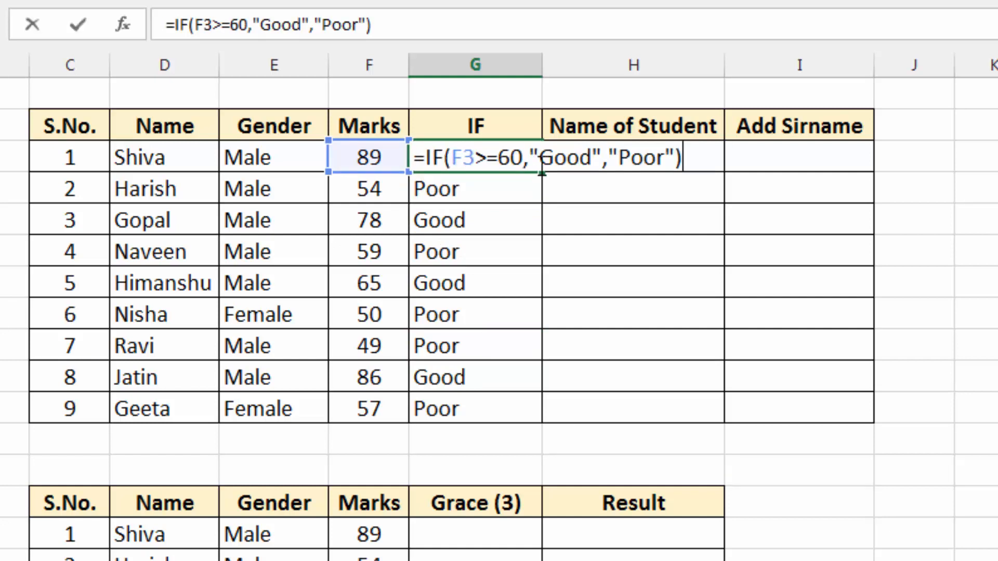
click(657, 158)
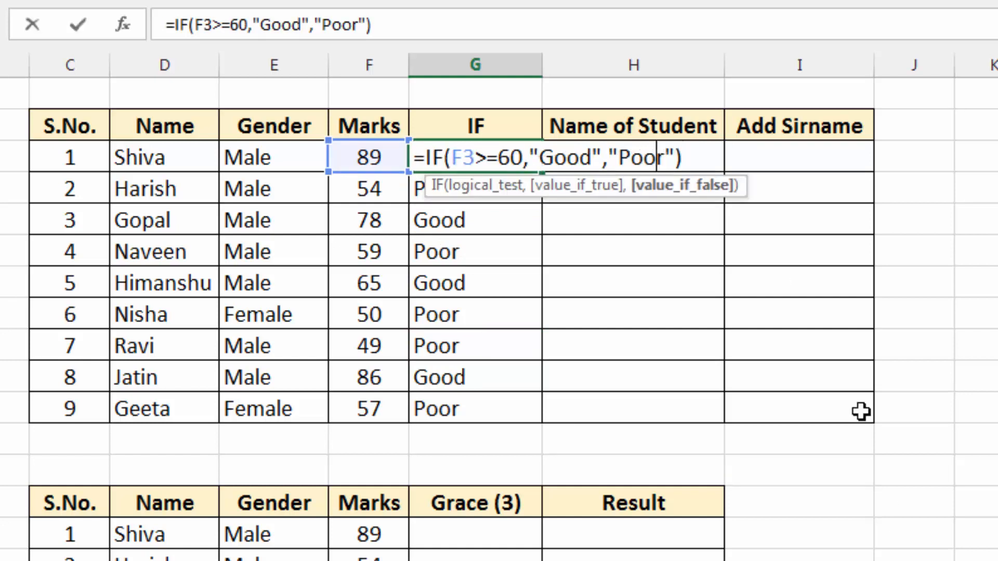
key(Delete)
key(BackSpace)
key(BackSpace)
key(BackSpace)
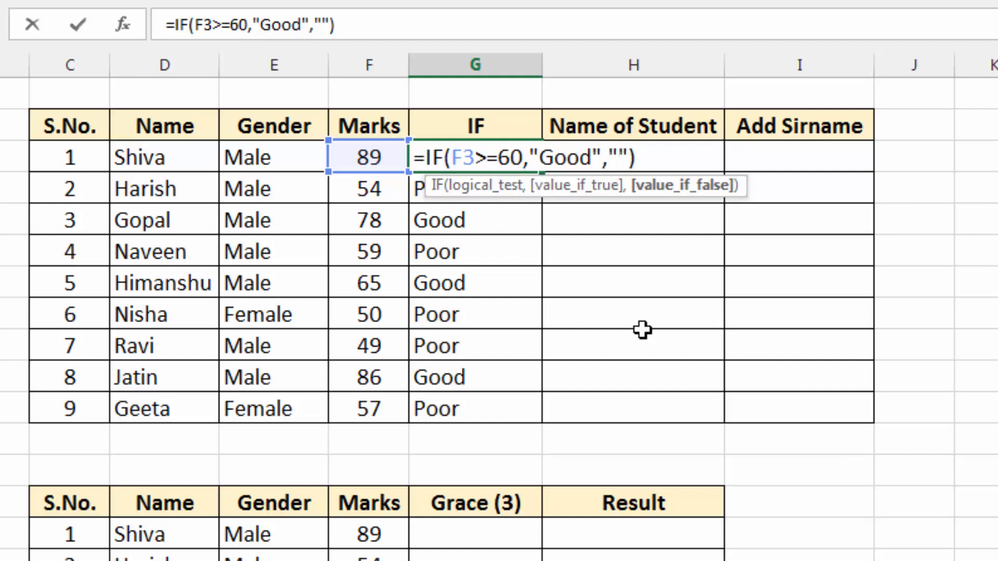
key(Return)
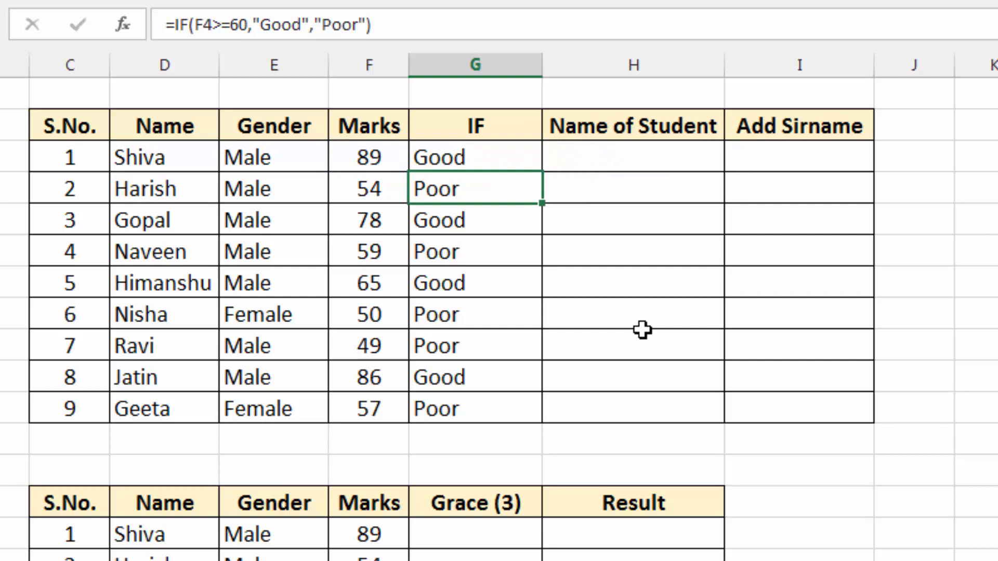
Copy the revised G3 formula with the blank false value down the IF column and check the filled cells.
click(477, 161)
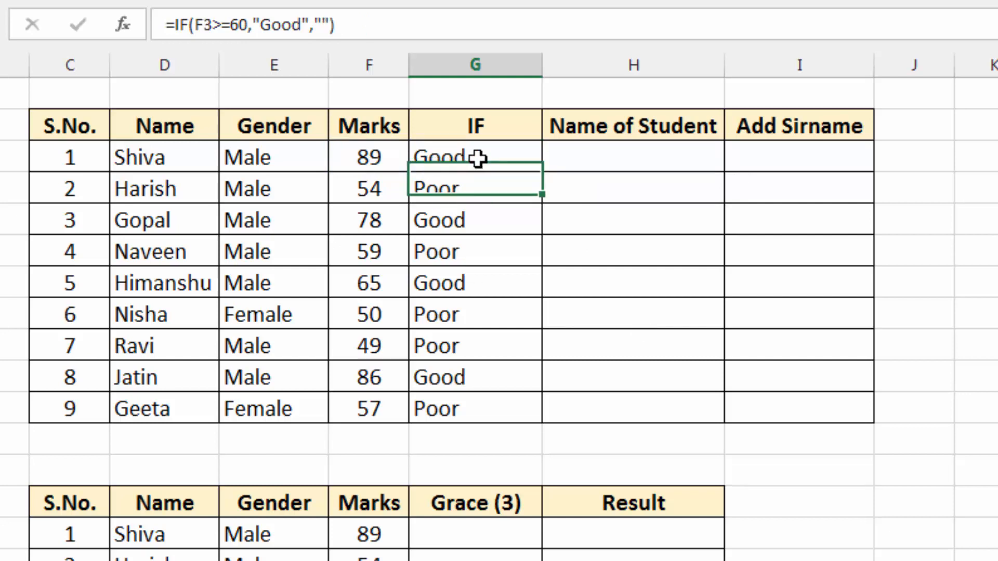
double_click(542, 172)
click(495, 187)
click(490, 229)
click(488, 273)
click(474, 383)
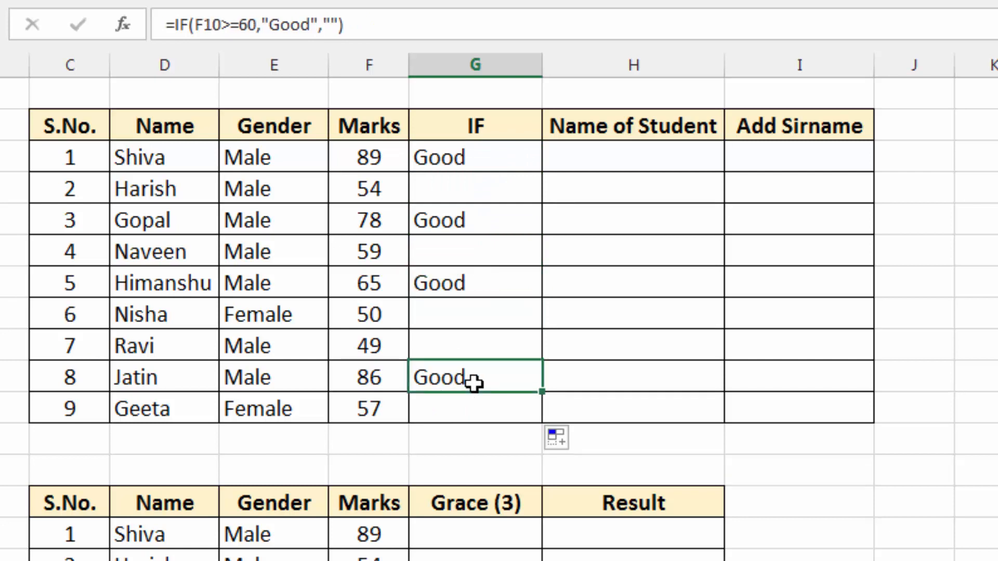
Change the logical test of the IF formula in G3 to F3<60.
click(488, 165)
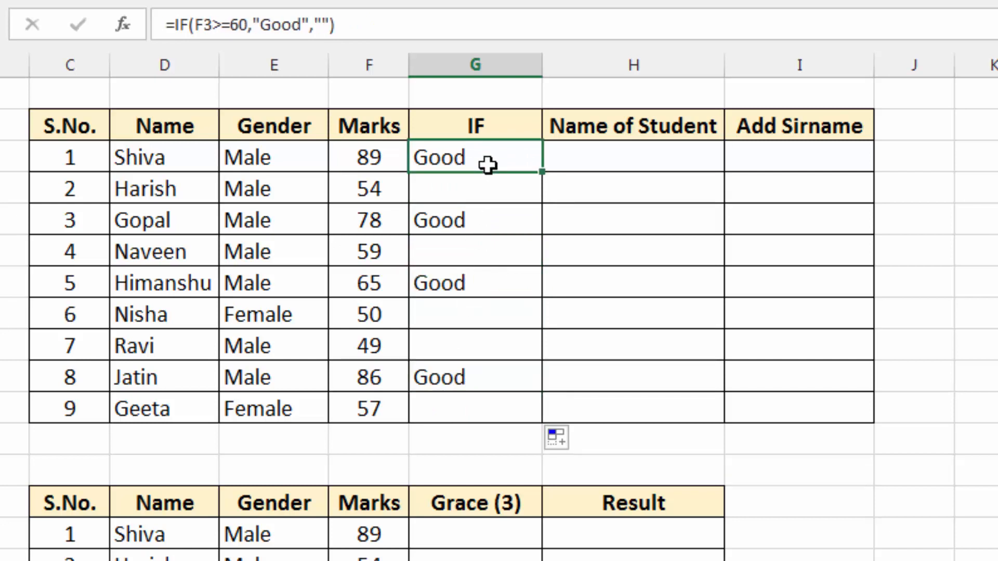
double_click(488, 165)
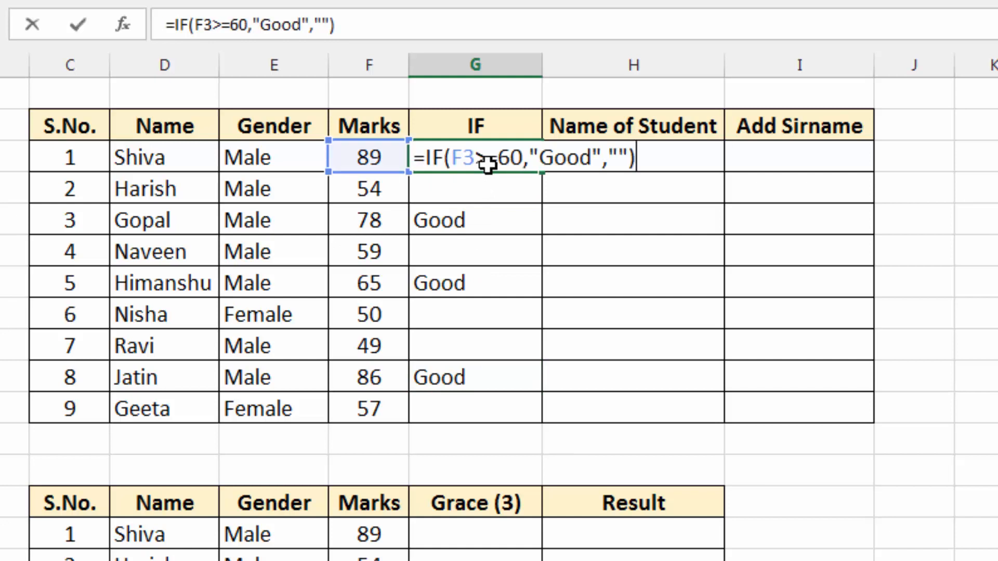
click(594, 154)
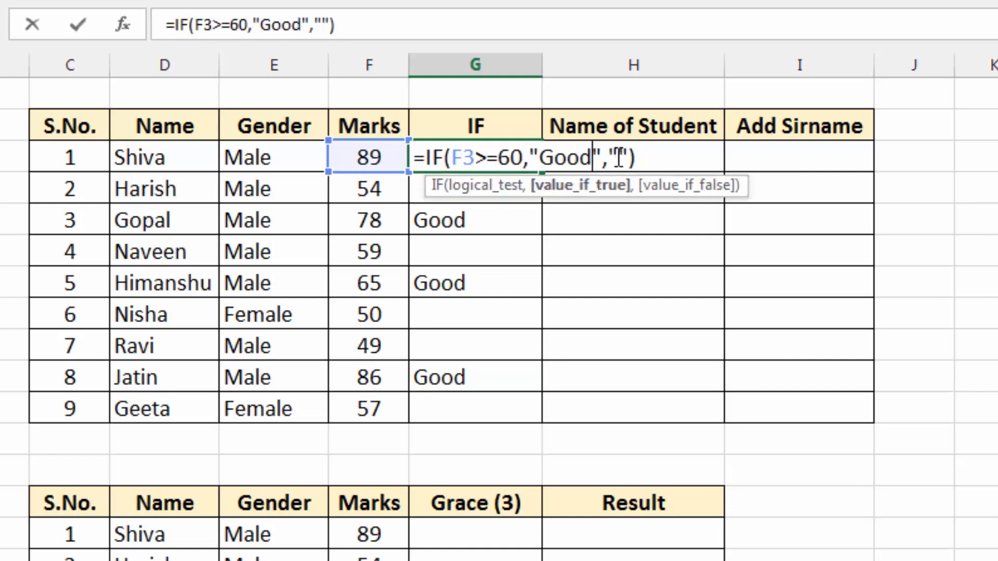
click(500, 158)
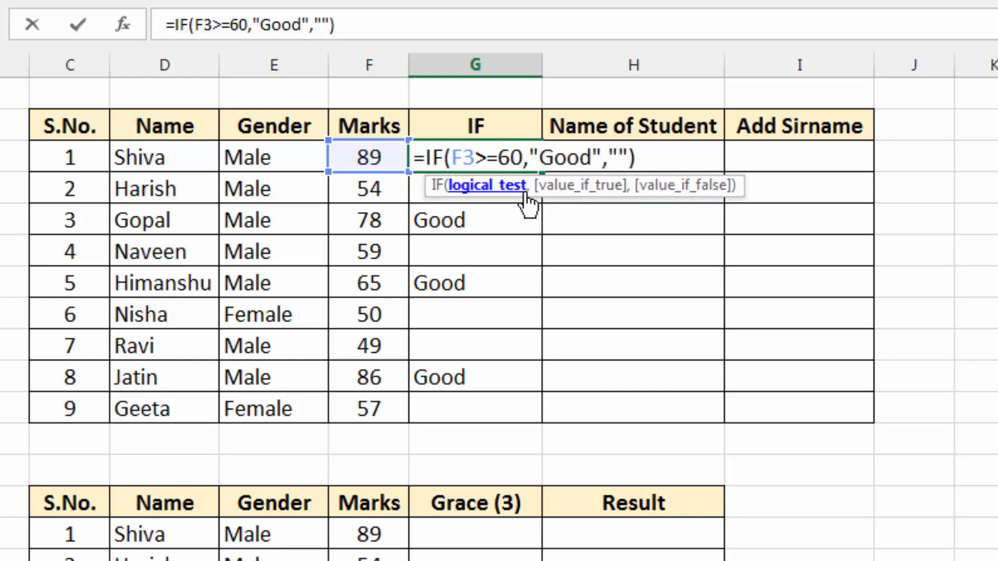
key(BackSpace)
key(BackSpace)
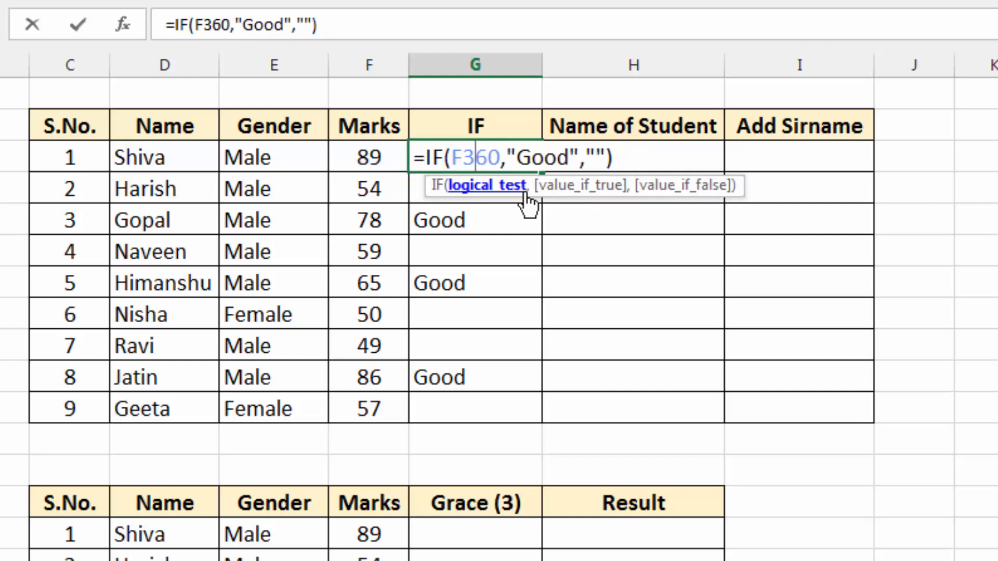
text(<)
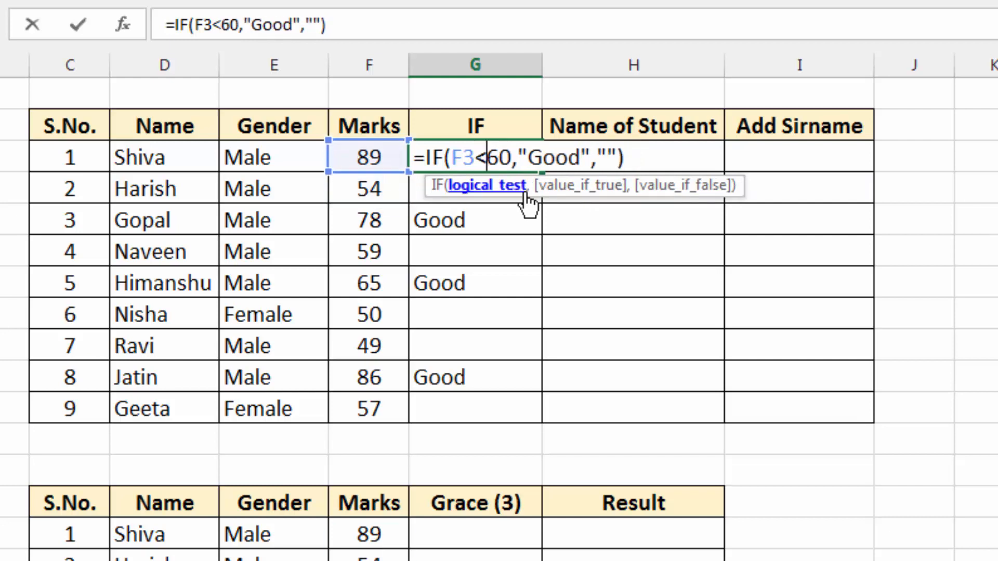
Replace the true value in the G3 formula with "Poor" and commit the formula.
click(584, 156)
key(BackSpace)
key(BackSpace)
key(BackSpace)
key(BackSpace)
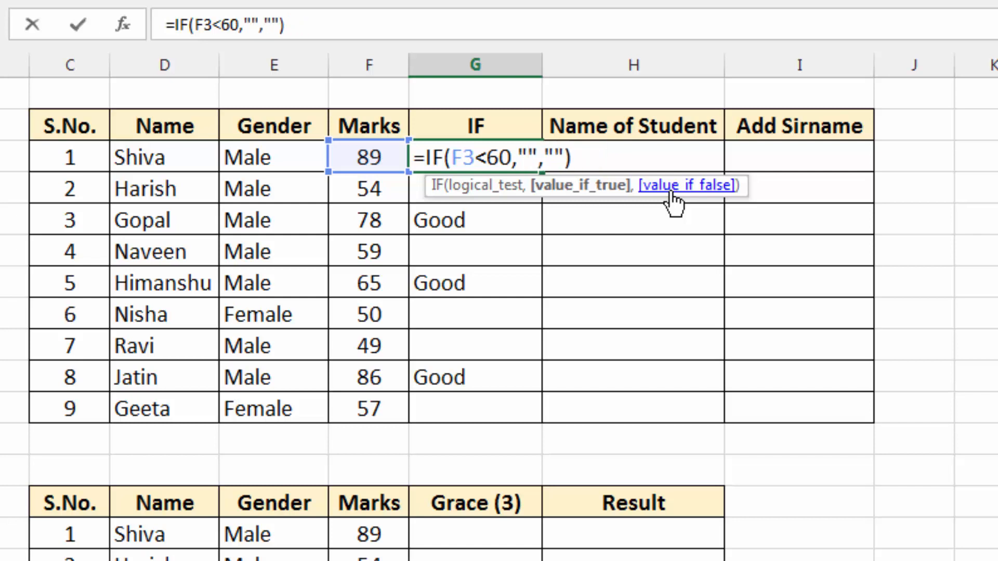
text(Poor)
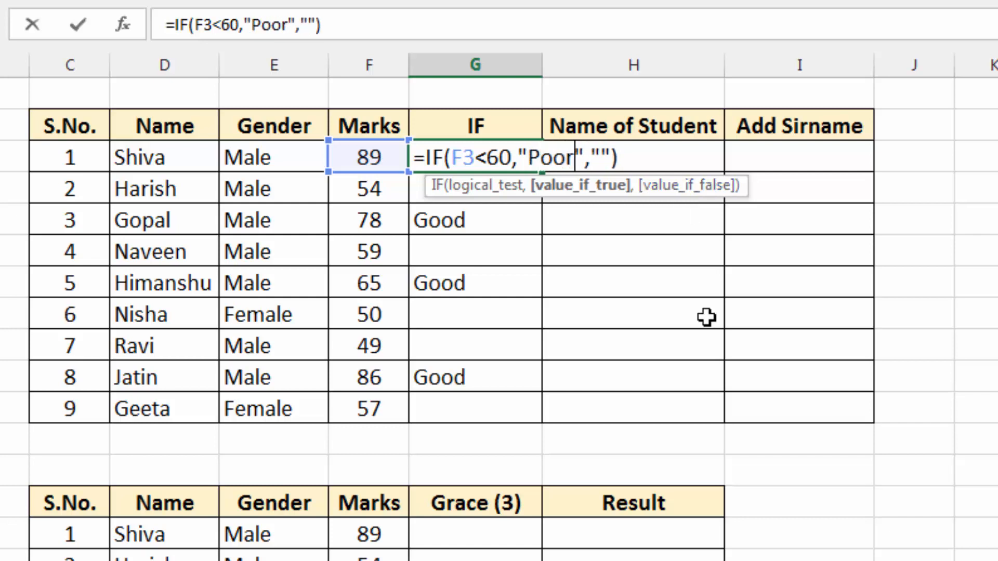
key(Return)
Fill the =IF(F3<60,"Poor","") formula from G3 down to the last student row.
click(511, 156)
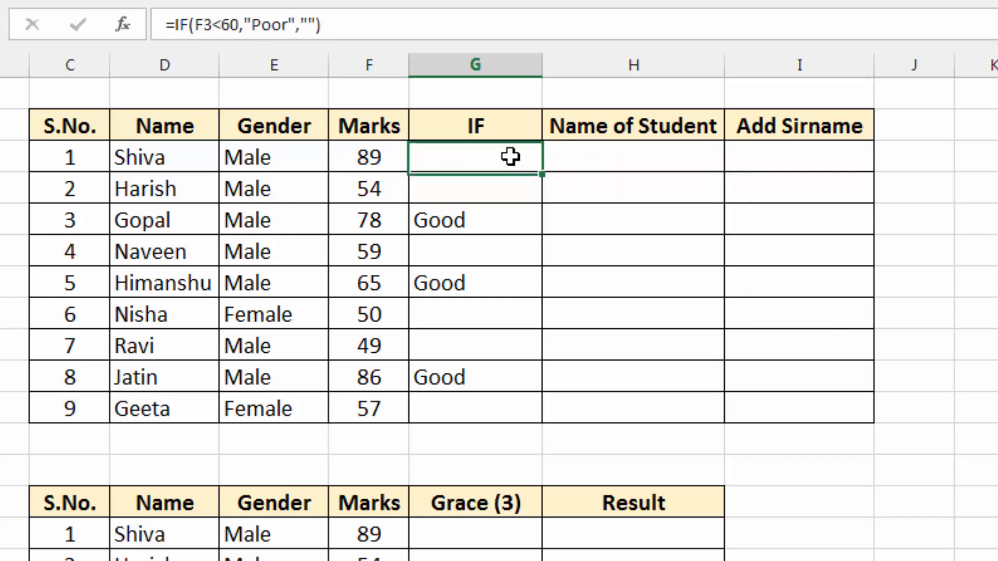
double_click(542, 175)
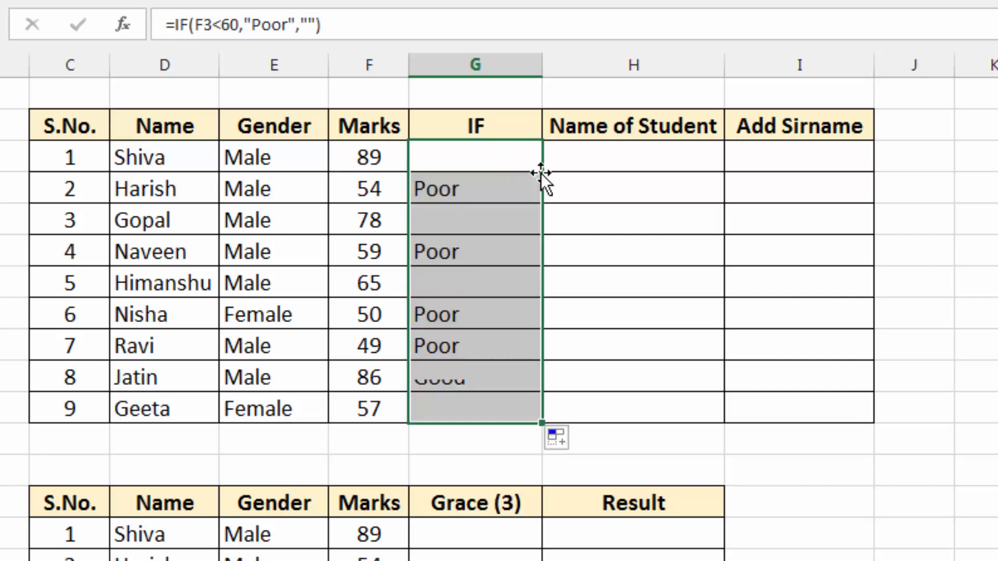
click(485, 223)
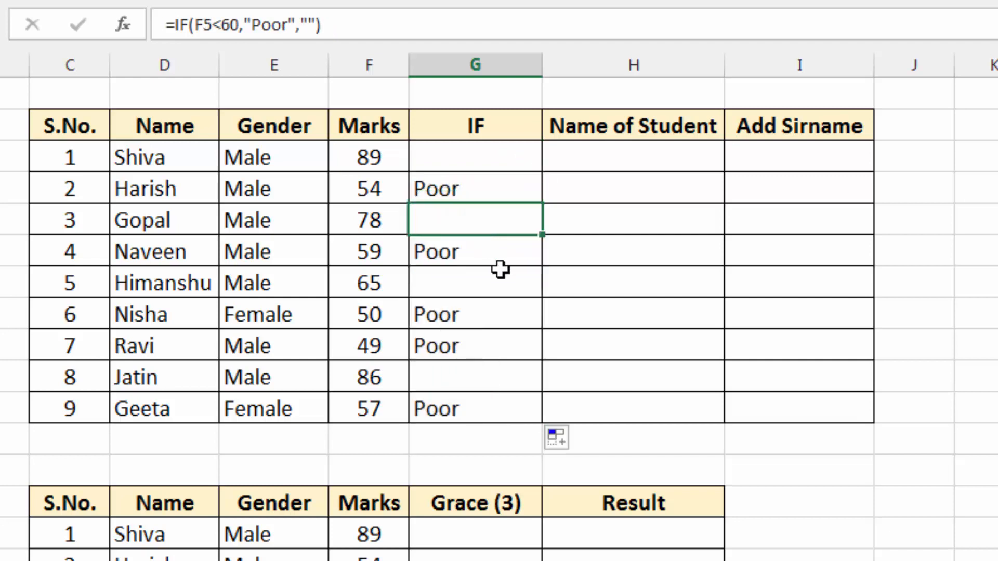
Dismiss the Windows color scheme prompt and start a CONCATENATE formula in H3 under Name of Student.
click(587, 162)
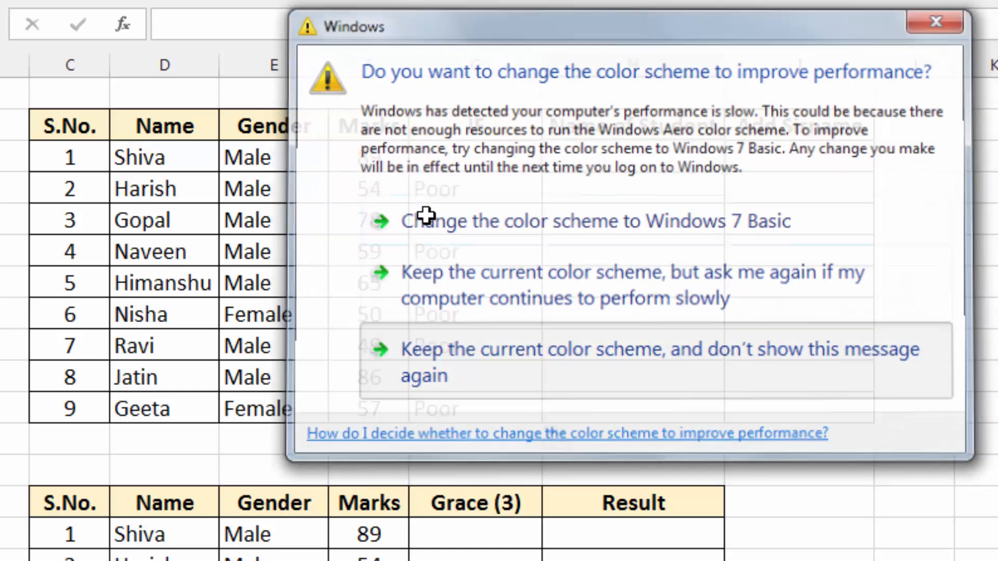
click(433, 239)
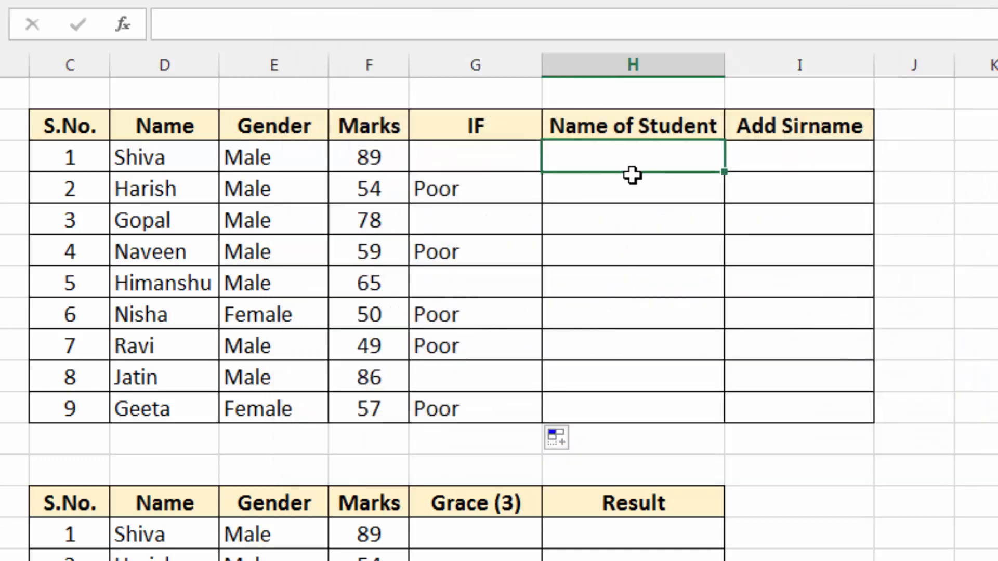
key(F2)
key(Escape)
text(=con)
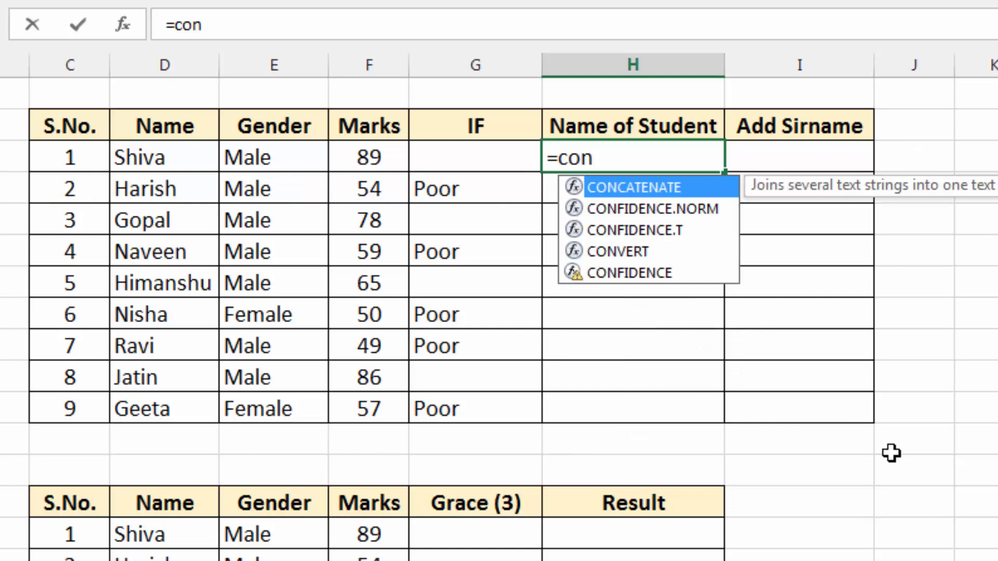
text(catena)
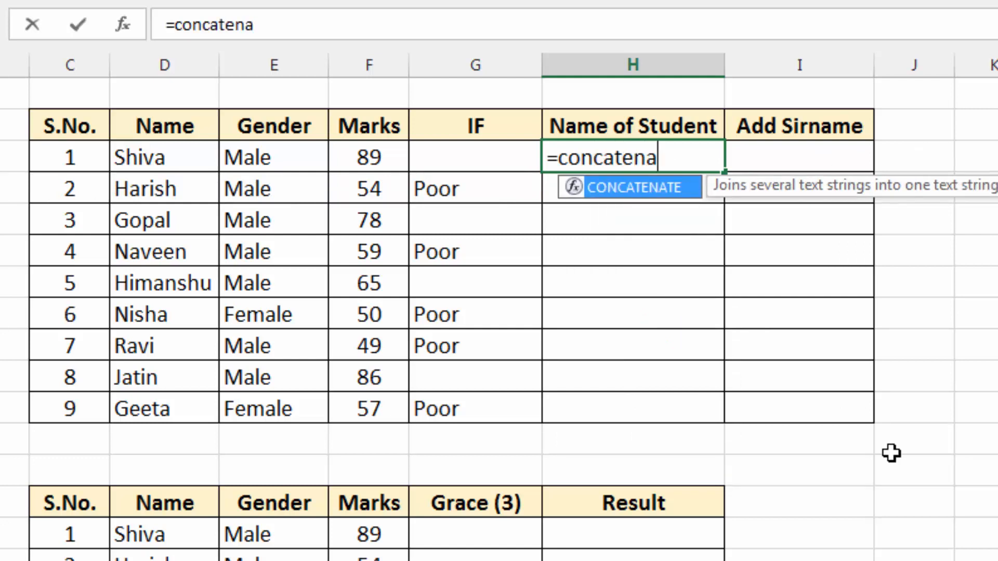
text(te()
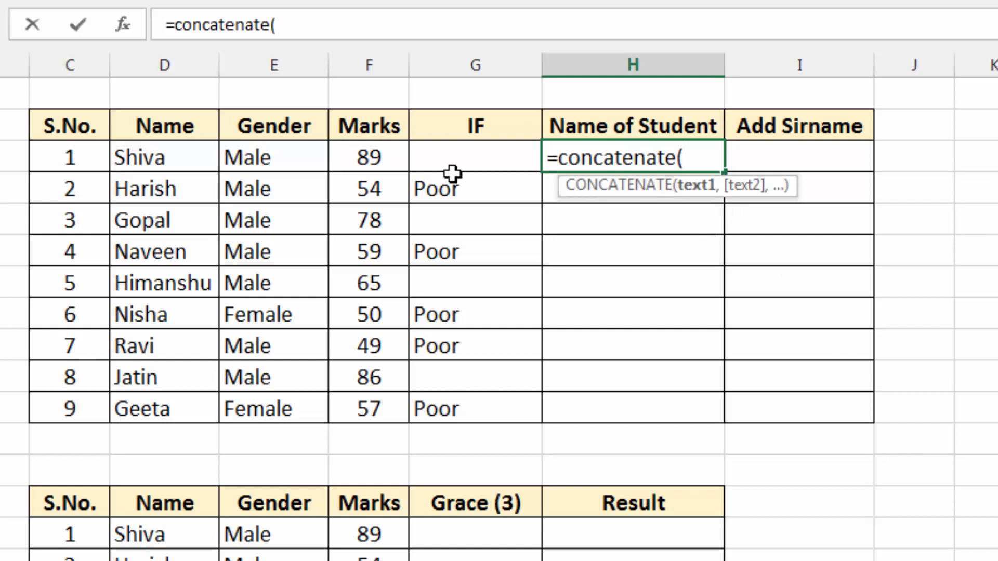
Give the CONCATENATE formula in H3 the arguments F3, "hello" and "hay", and commit it.
click(364, 159)
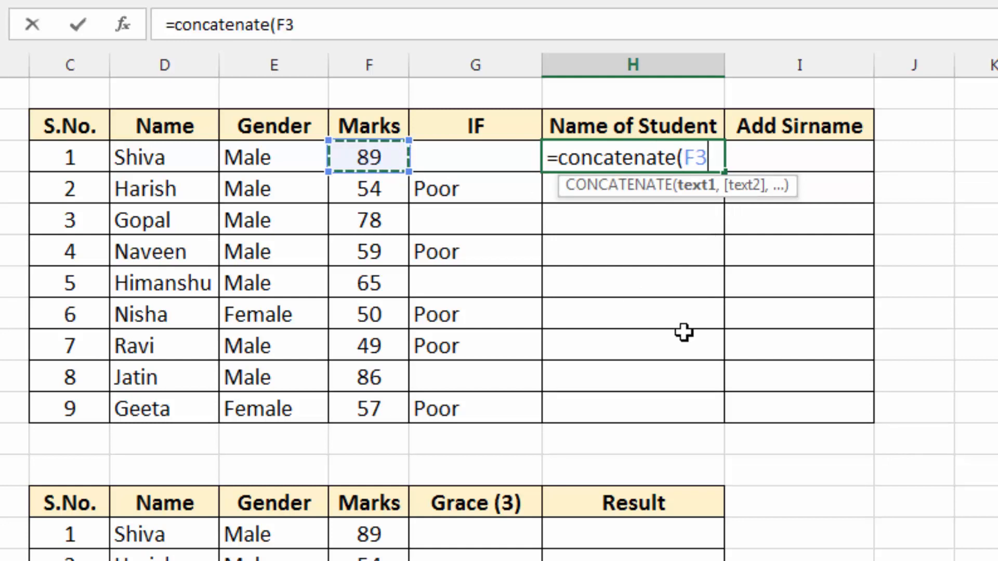
text(,)
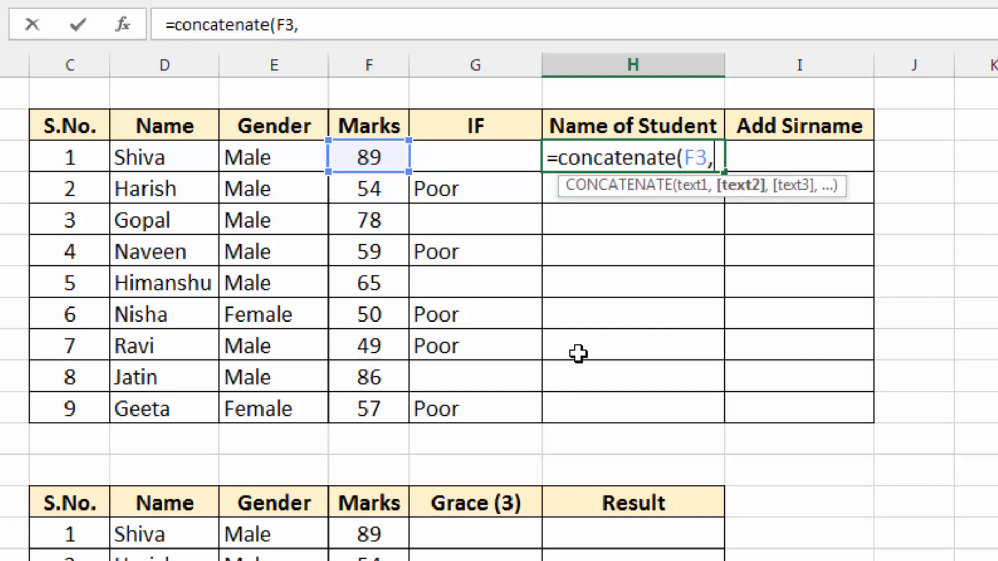
text("hello")
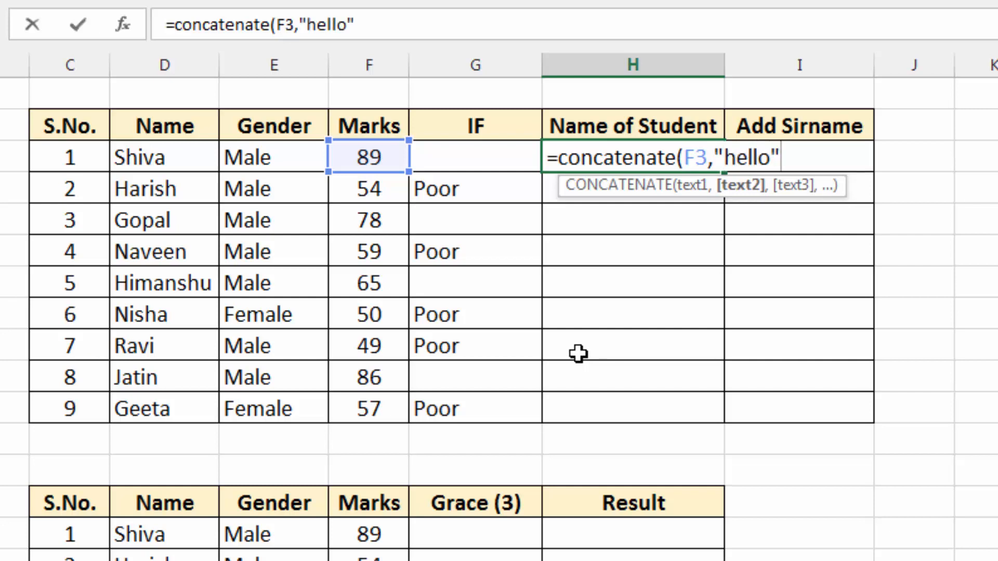
text(,)
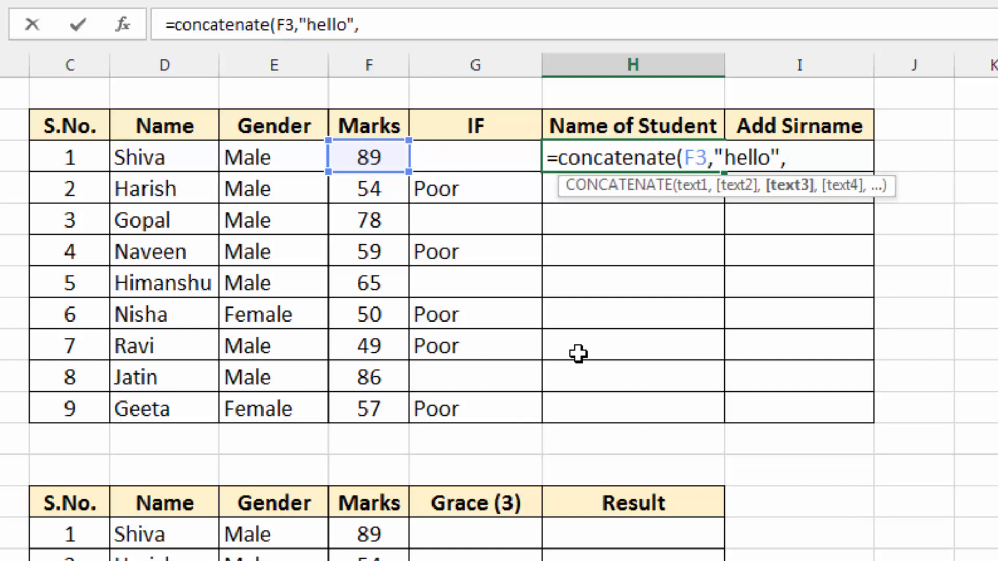
text(")
text(hay)
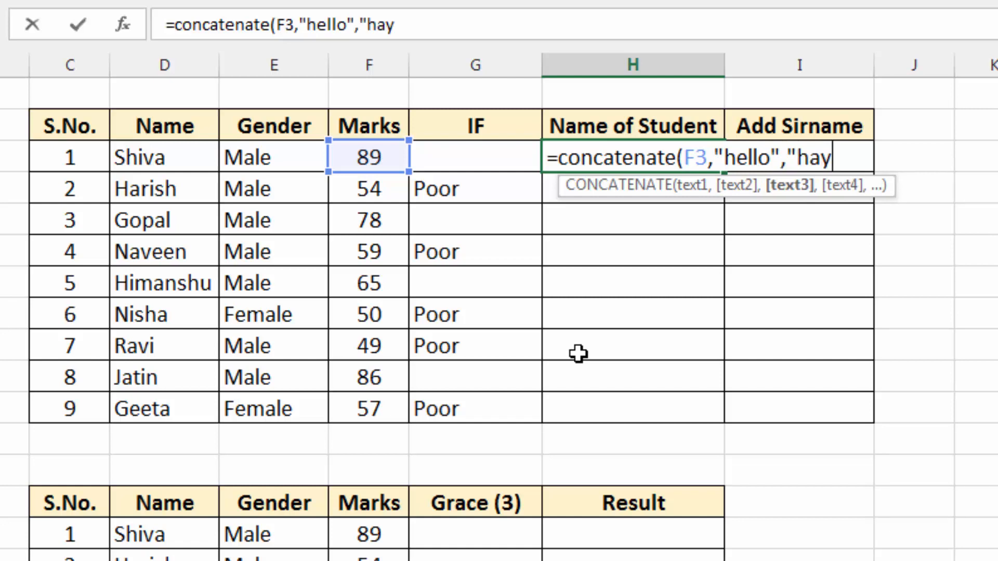
text("))
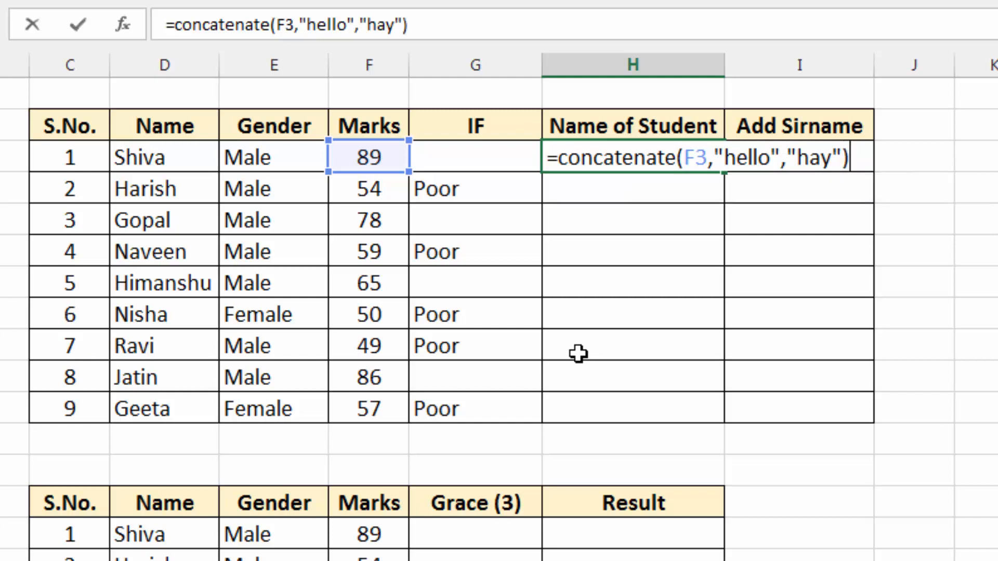
key(Return)
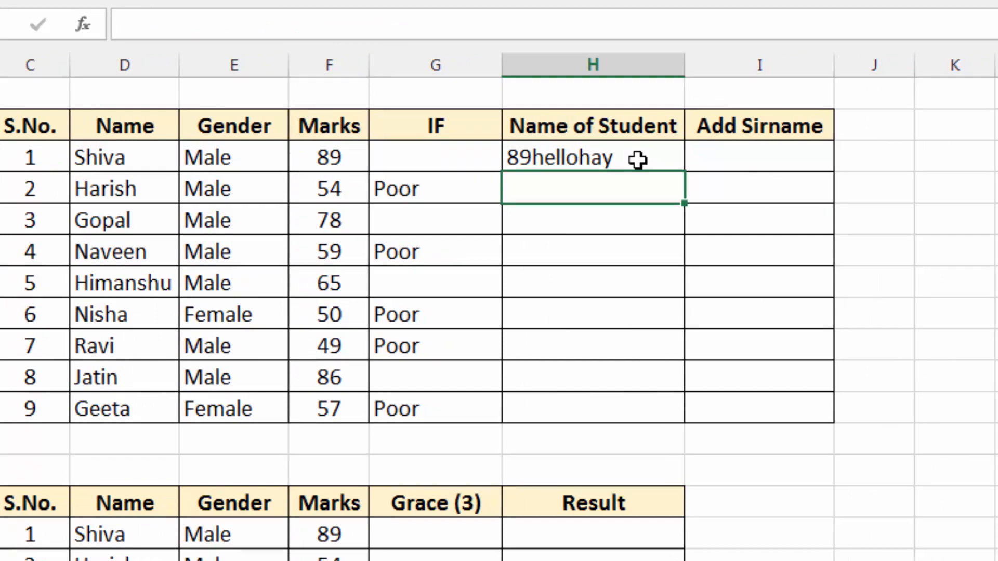
Replace the CONCATENATE formula in H3 with the ampersand formula =F3&" "&E3&"- hello".
click(638, 160)
key(Delete)
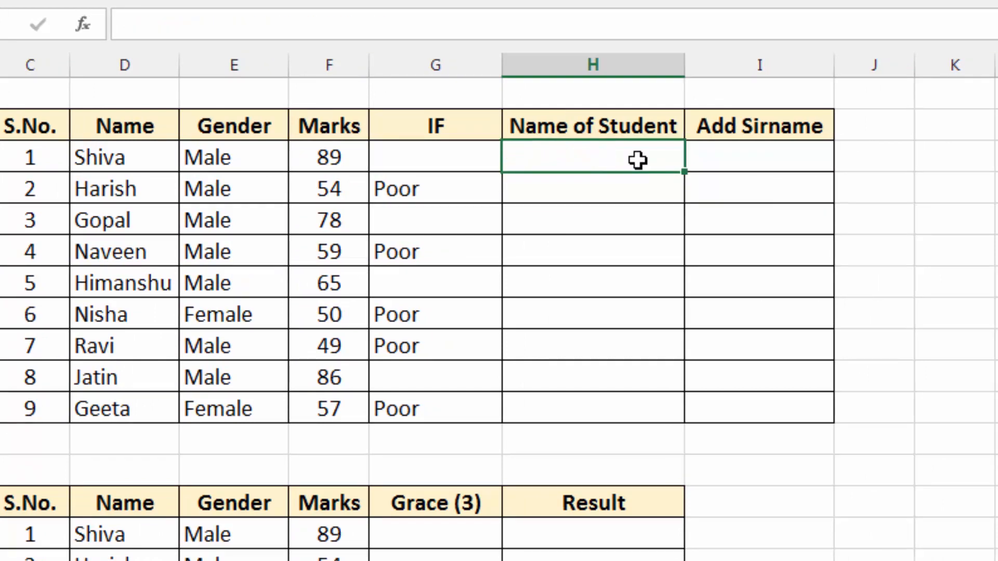
text(=)
click(344, 153)
text(&)
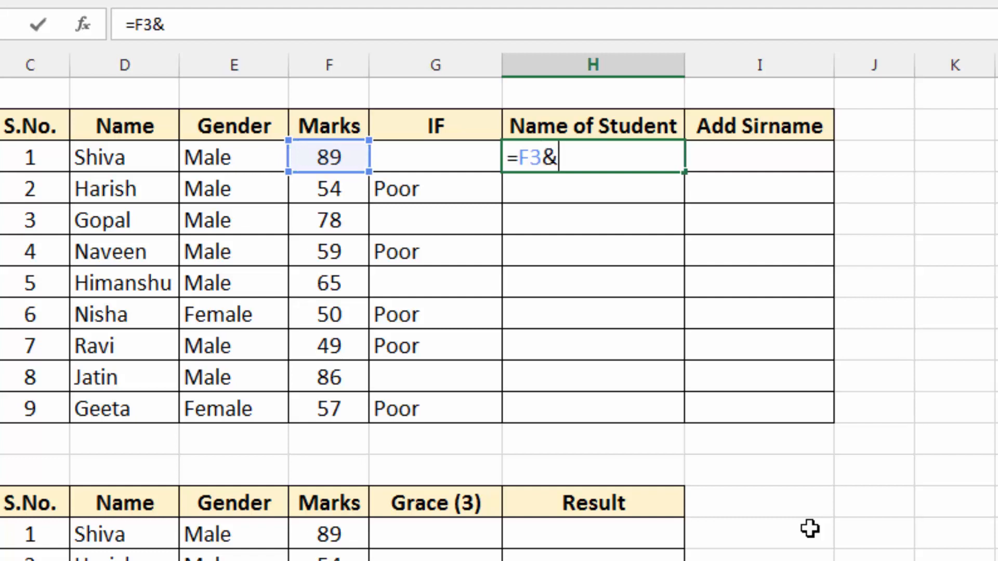
text(" "&)
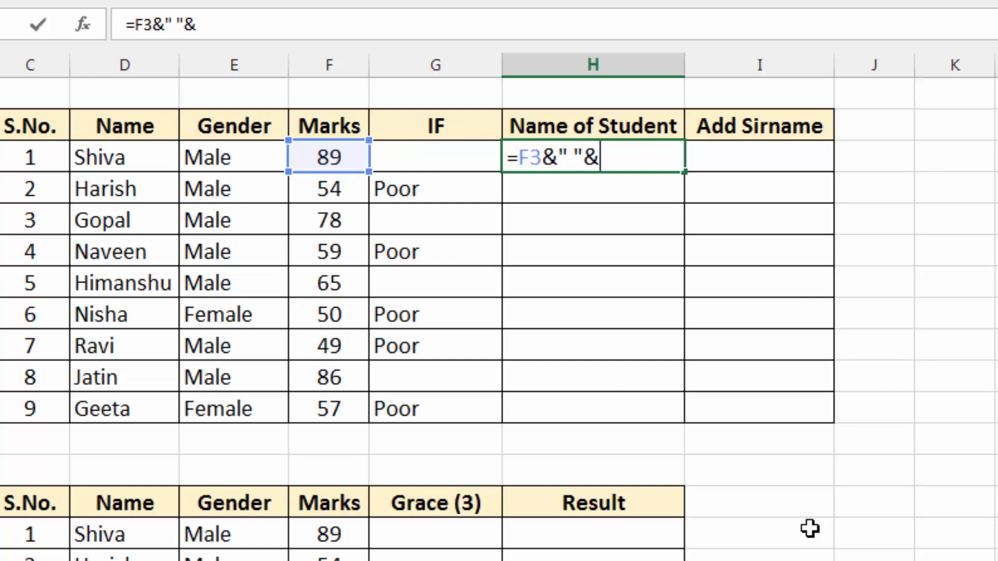
click(206, 156)
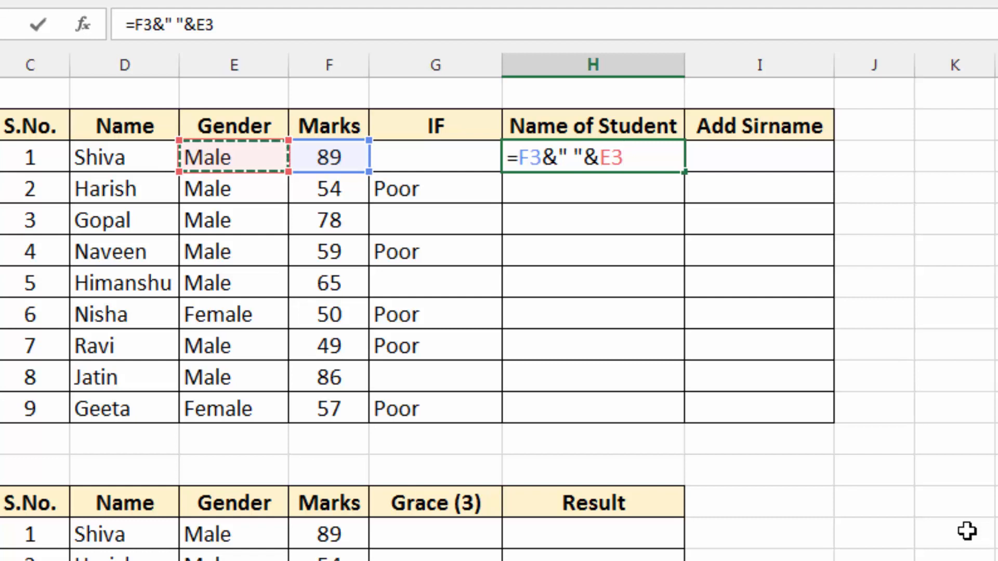
text(&"-)
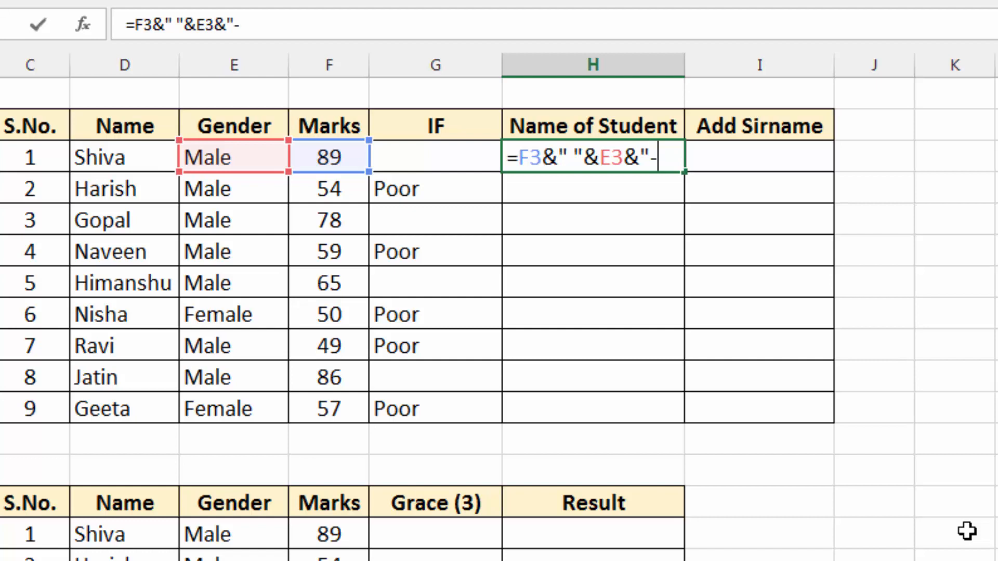
text(hello")
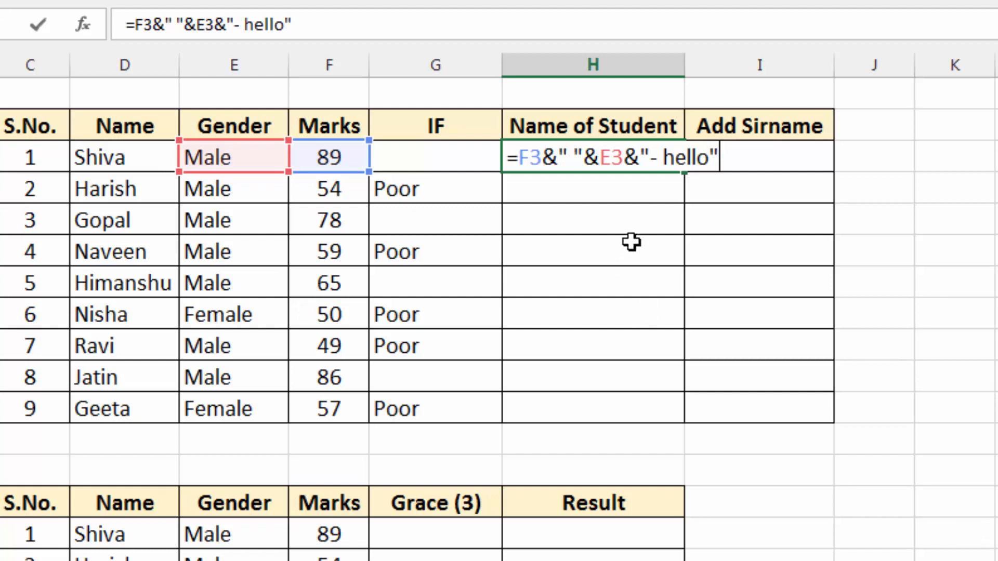
key(Return)
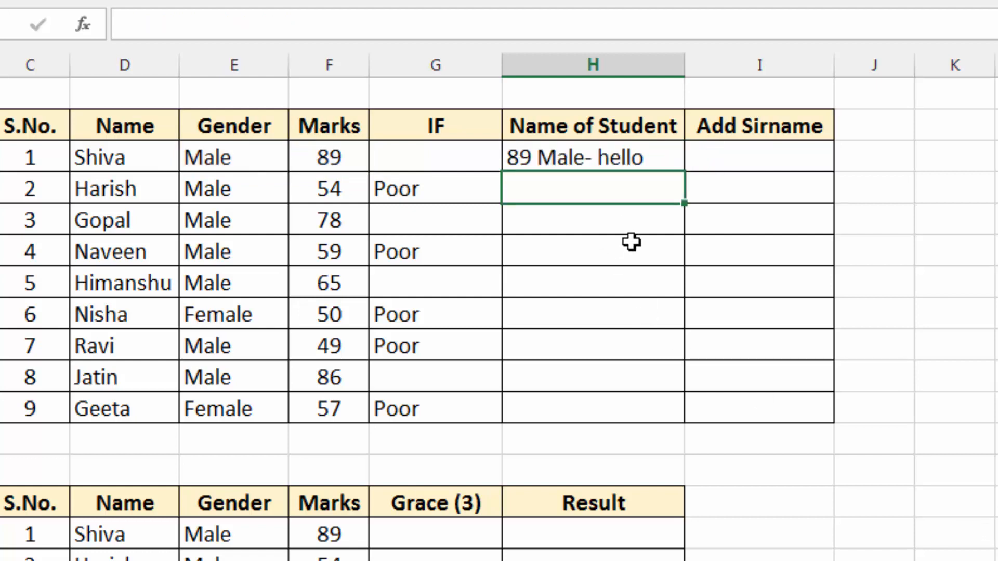
Clear H3 and start an IF formula there with the logical test F3>=60.
click(606, 155)
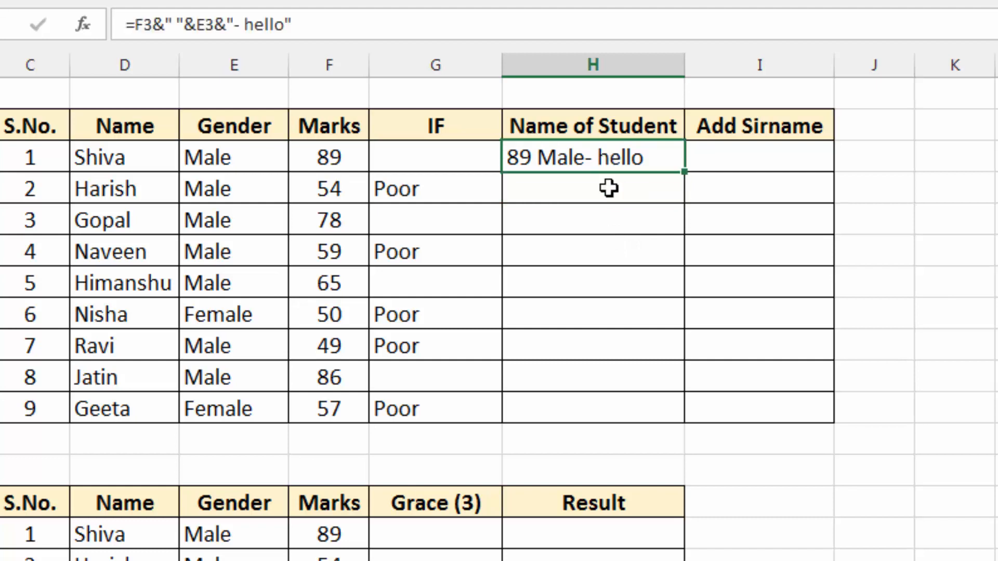
key(Delete)
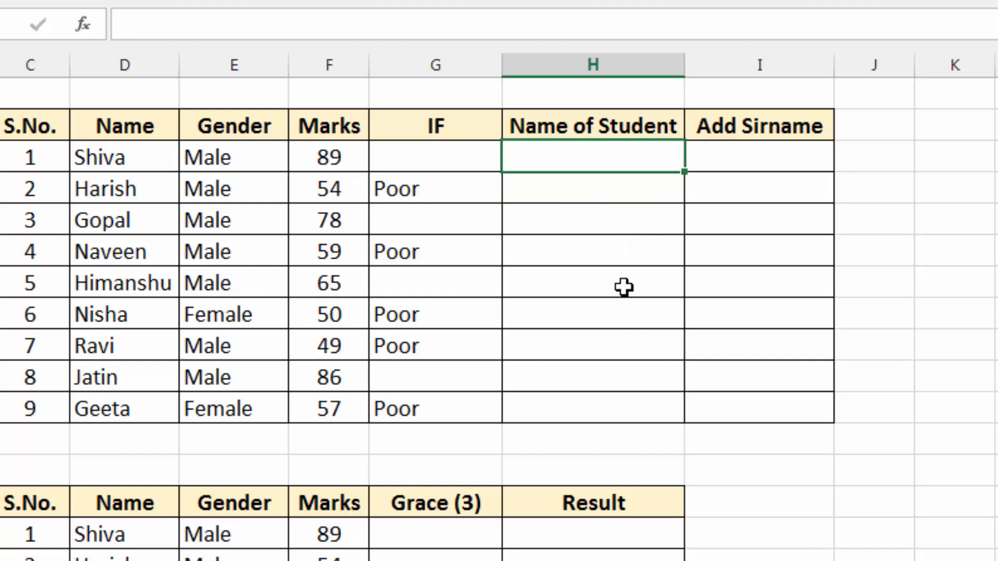
text(=if)
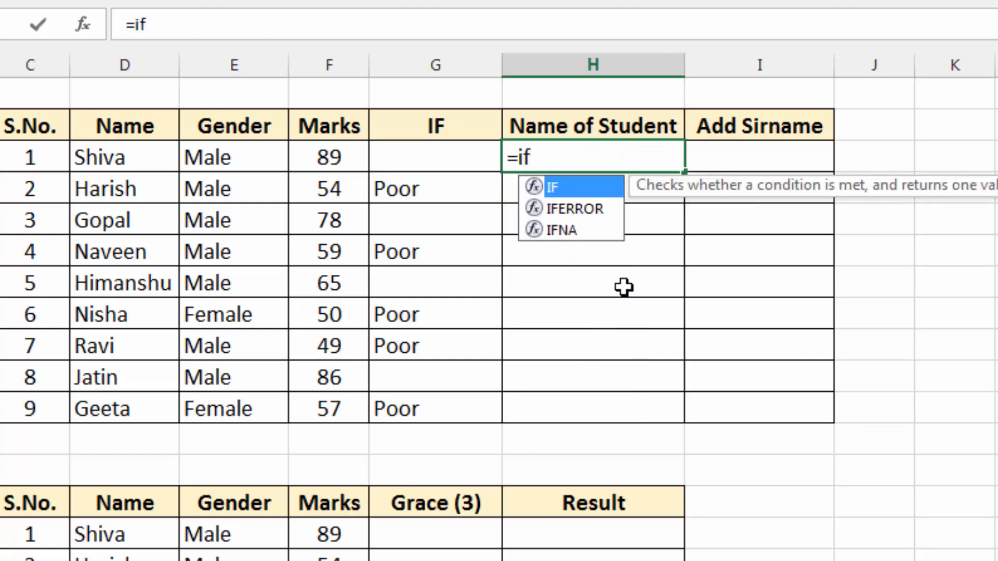
text(()
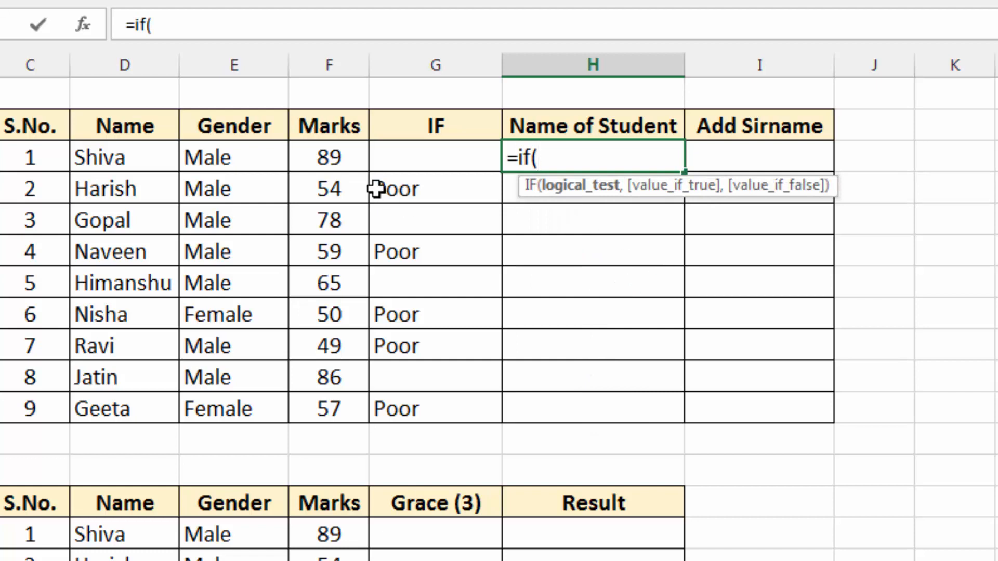
click(330, 157)
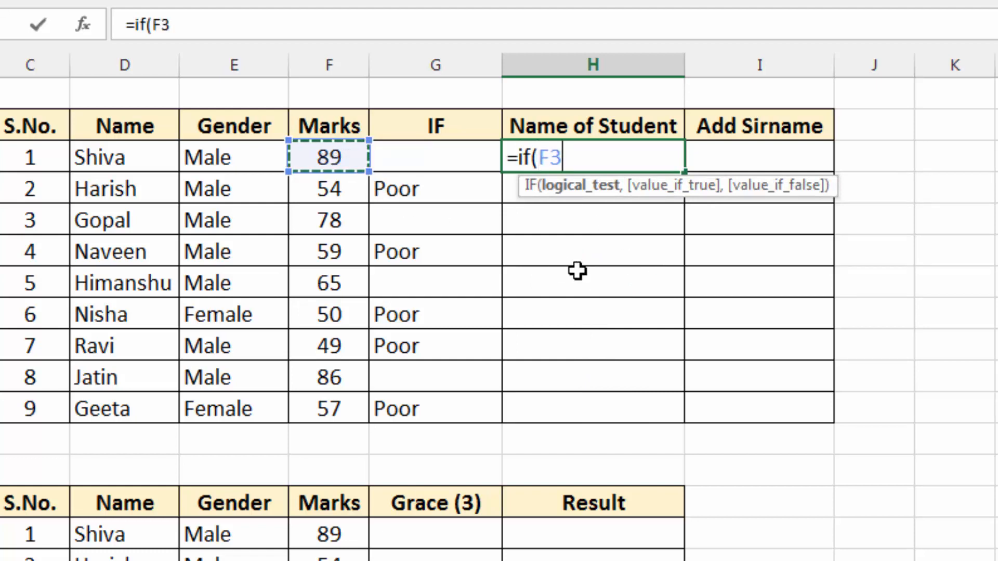
text(>=60)
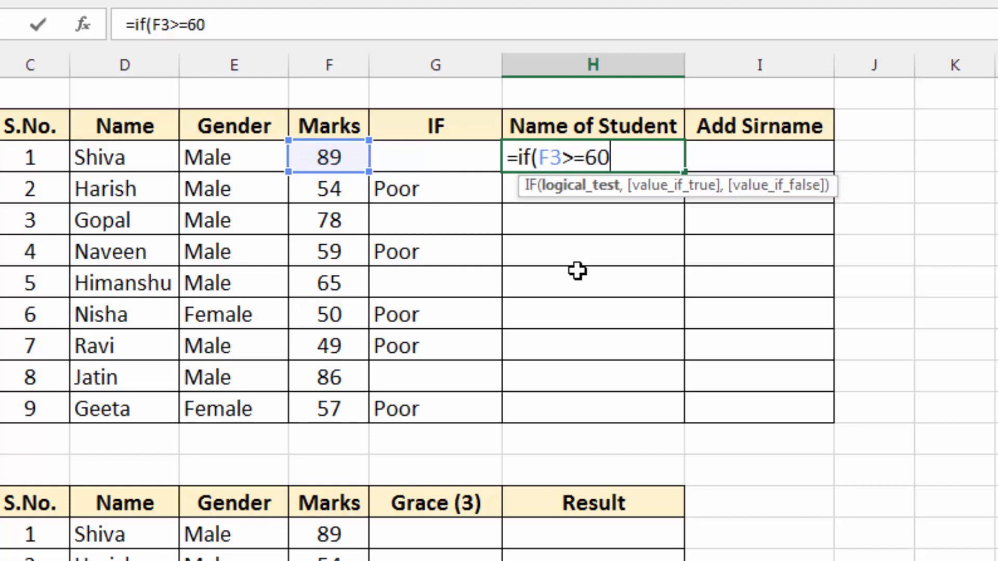
text(,)
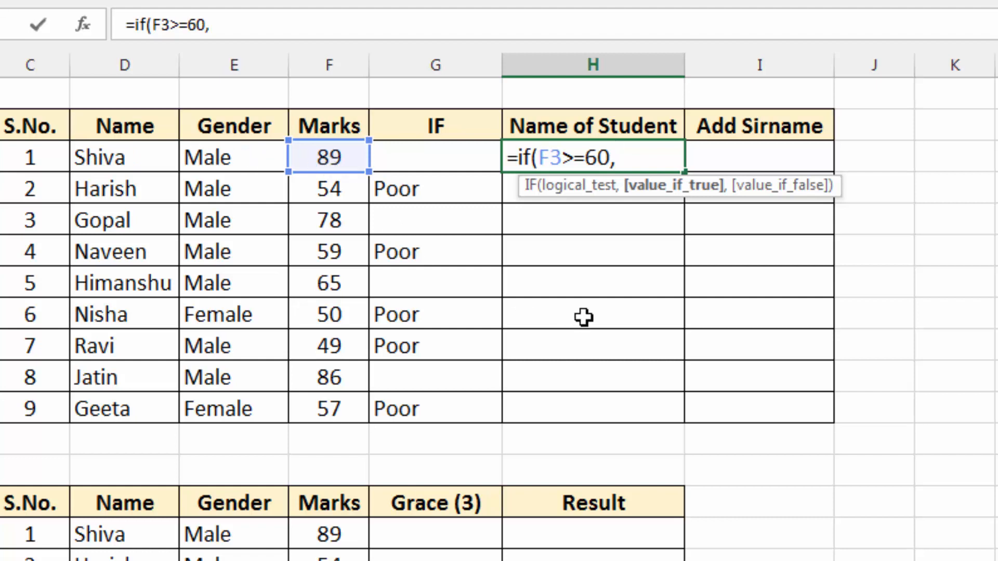
Complete the IF formula in H3 with the true value D3&"-"&F3 and an empty-text false value, and commit it.
click(100, 157)
text(&)
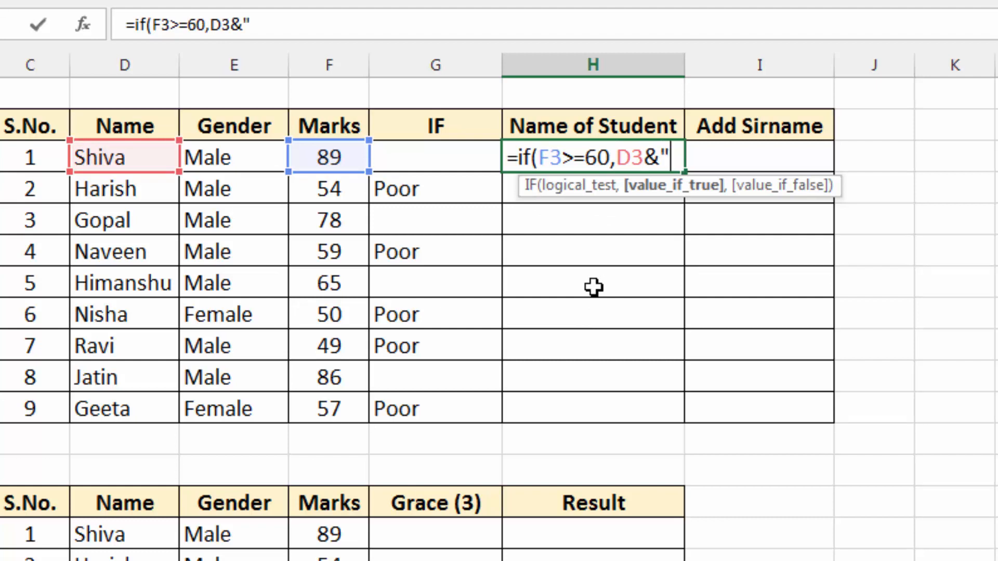
text("-"&)
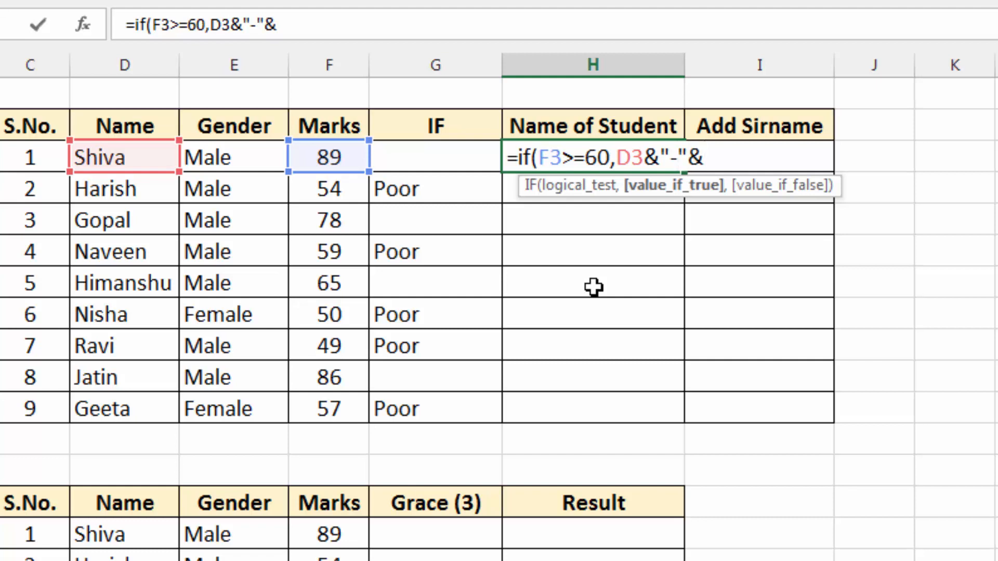
click(328, 157)
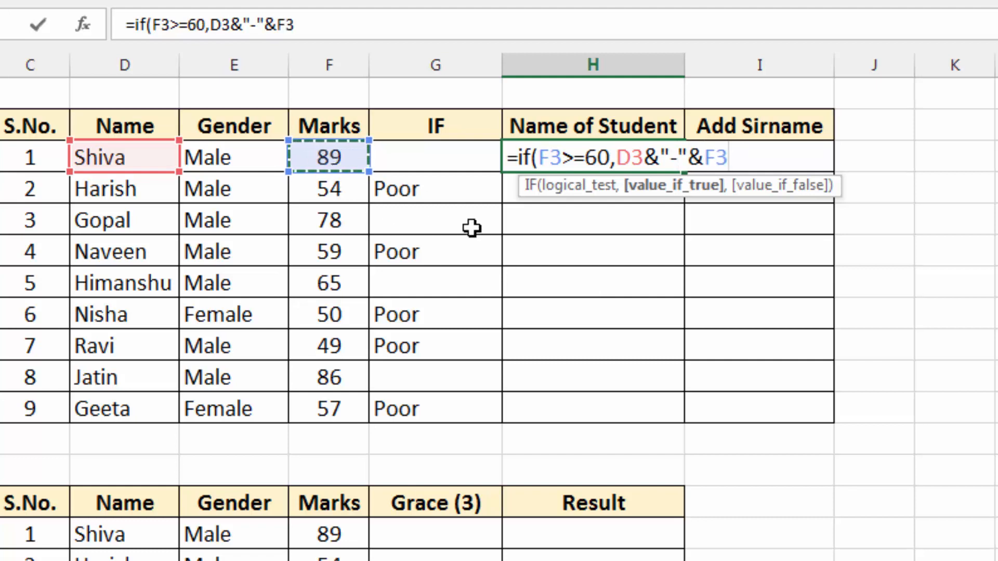
text(,)
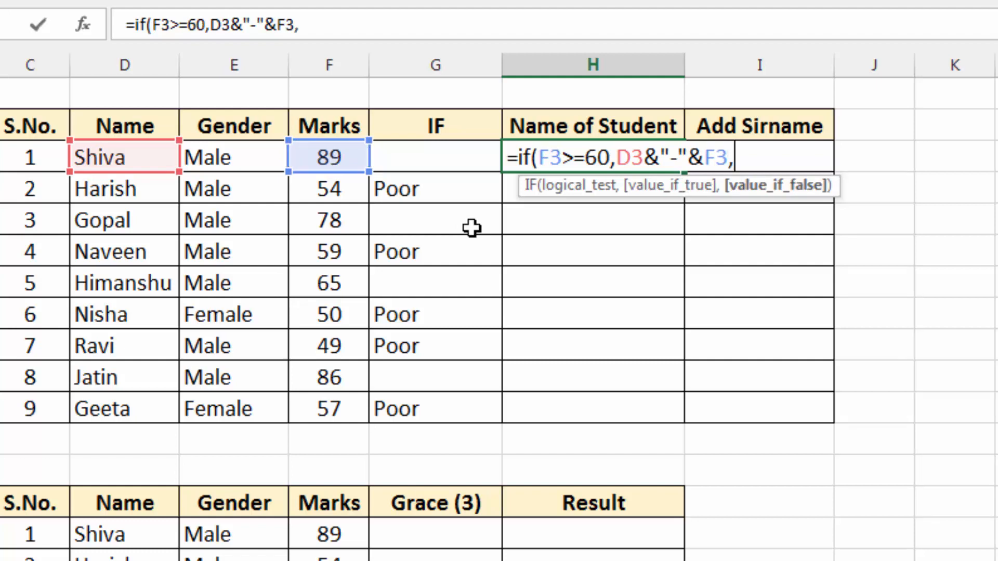
text(""))
key(Return)
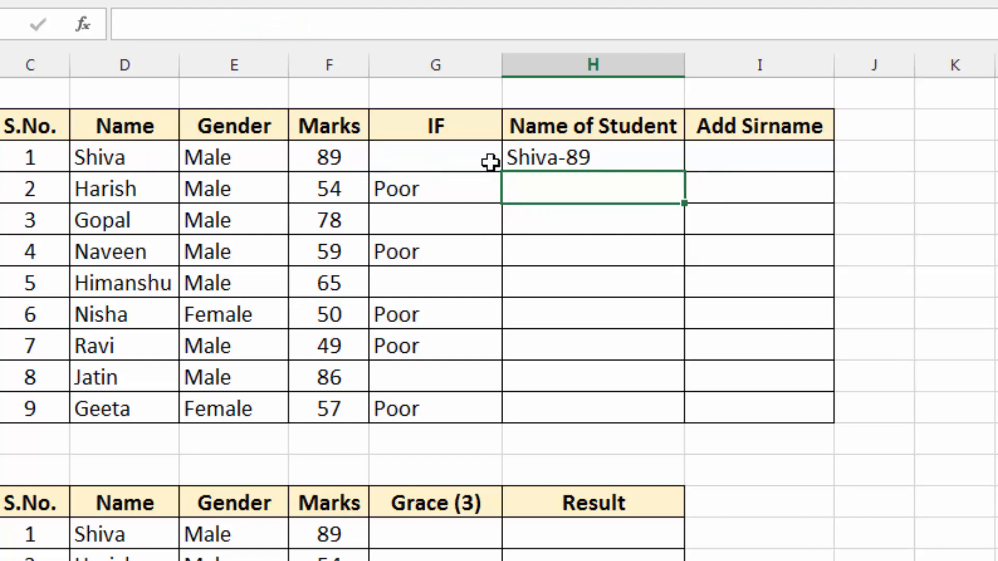
Fill the H3 formula down the Name of Student column to H11 and check the formulas in several filled cells.
click(648, 163)
drag(684, 173, 677, 419)
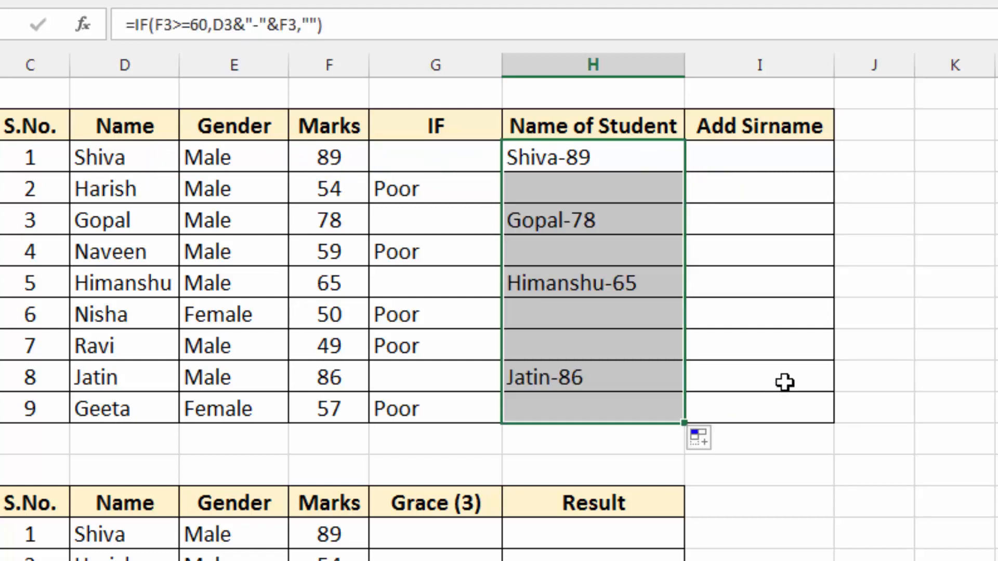
click(587, 223)
click(590, 284)
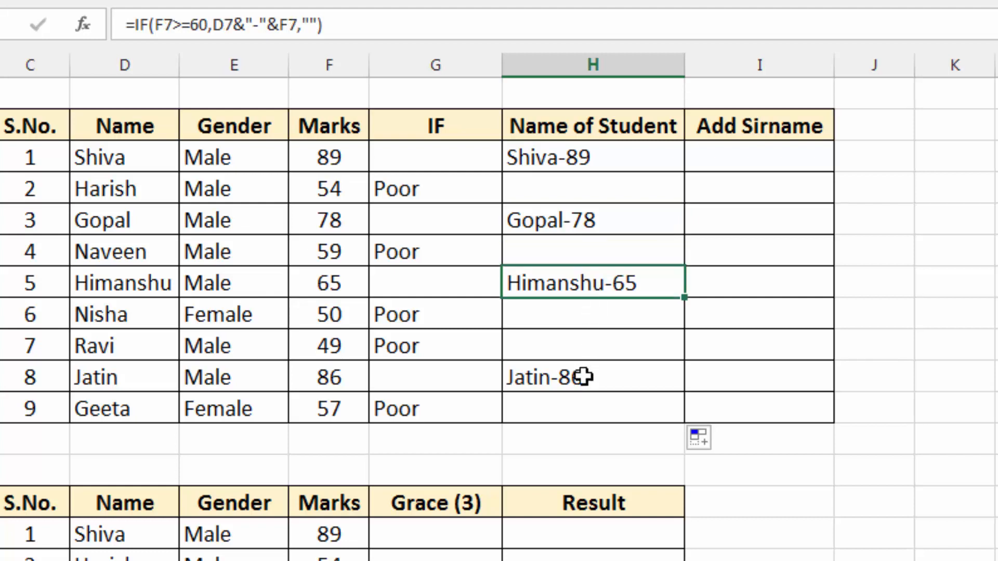
click(582, 374)
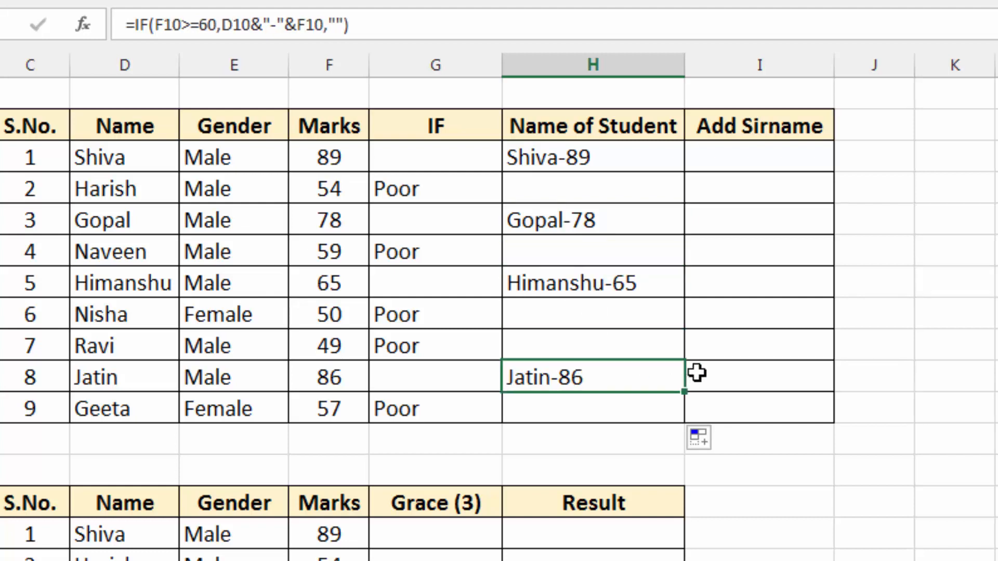
Start an IF formula in I3 with the logical test E3="Male" and begin its true value with the text "Mr. ".
drag(151, 160, 141, 408)
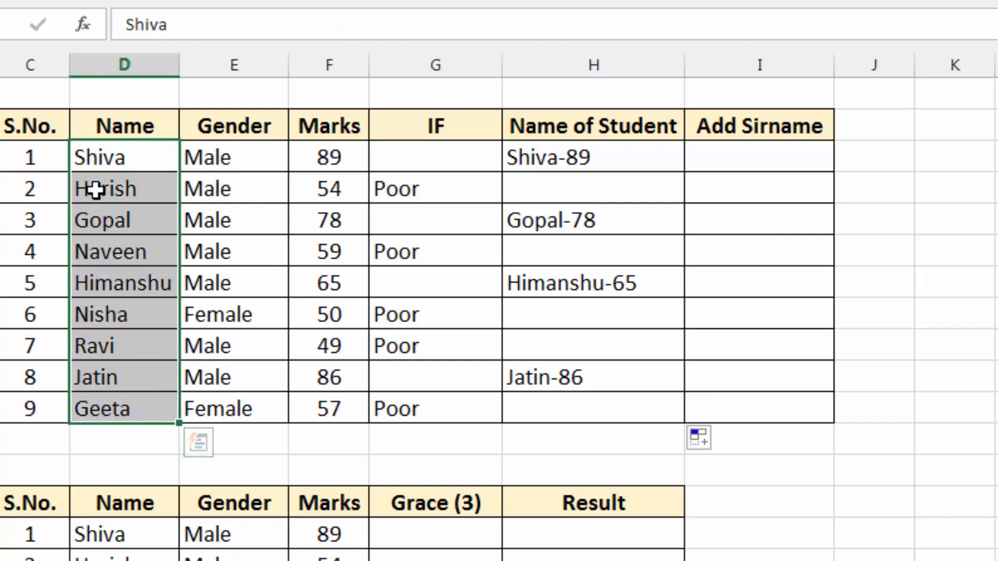
click(94, 162)
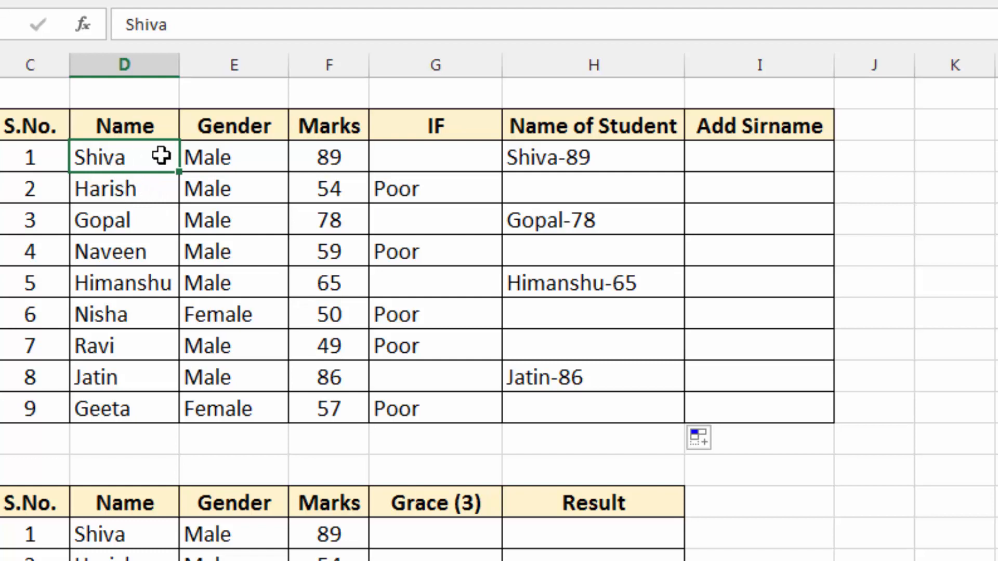
click(208, 156)
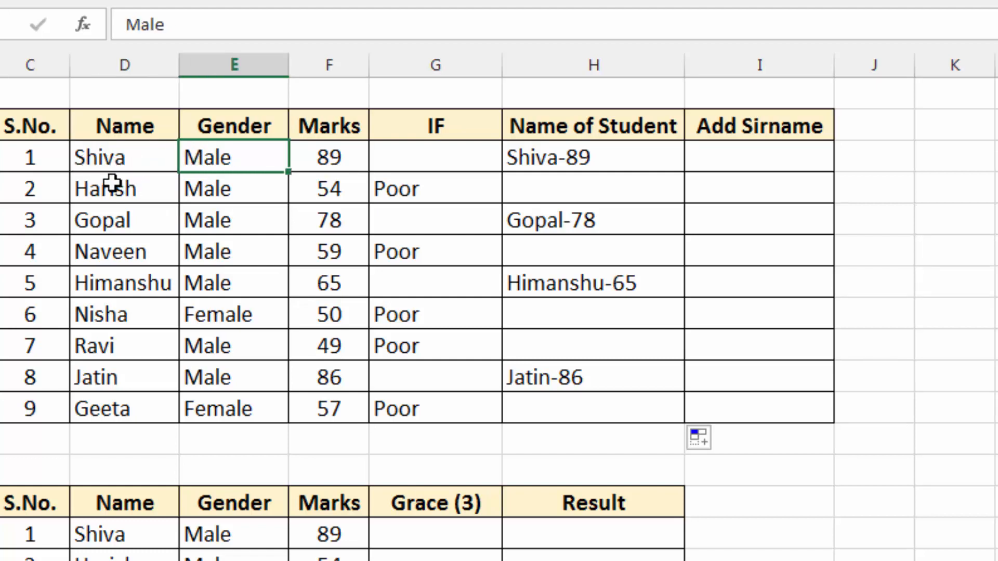
click(211, 315)
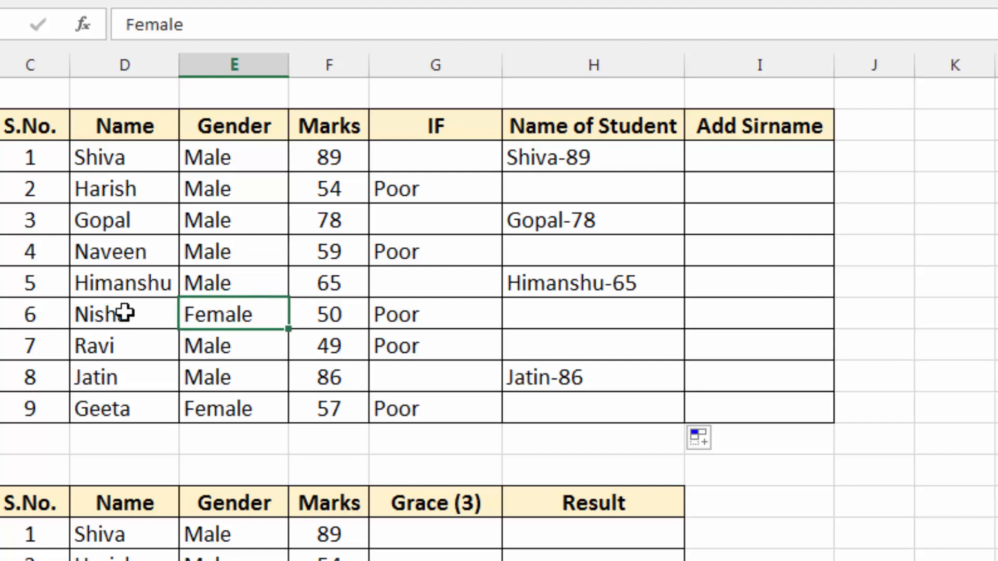
click(759, 154)
text(=if)
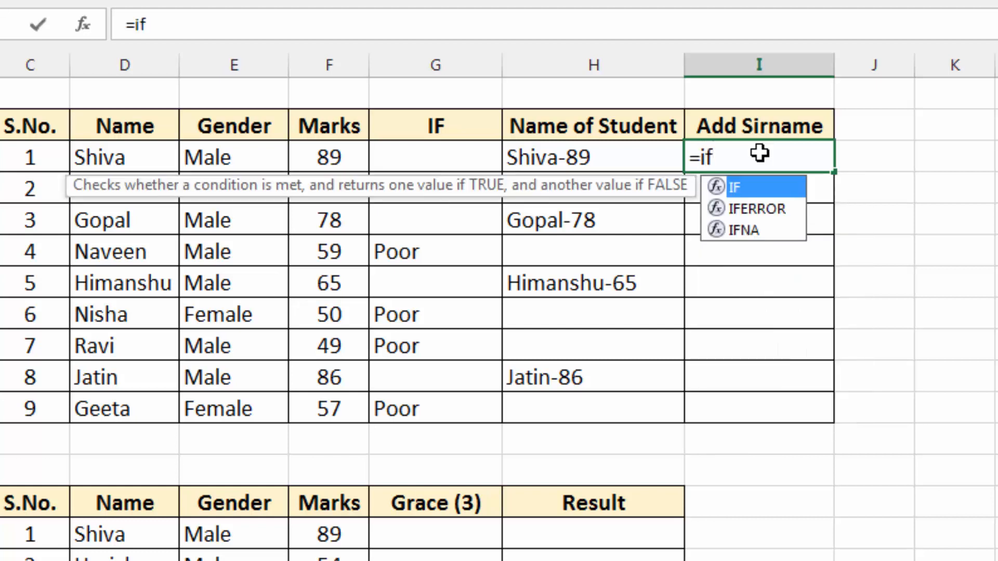
text(()
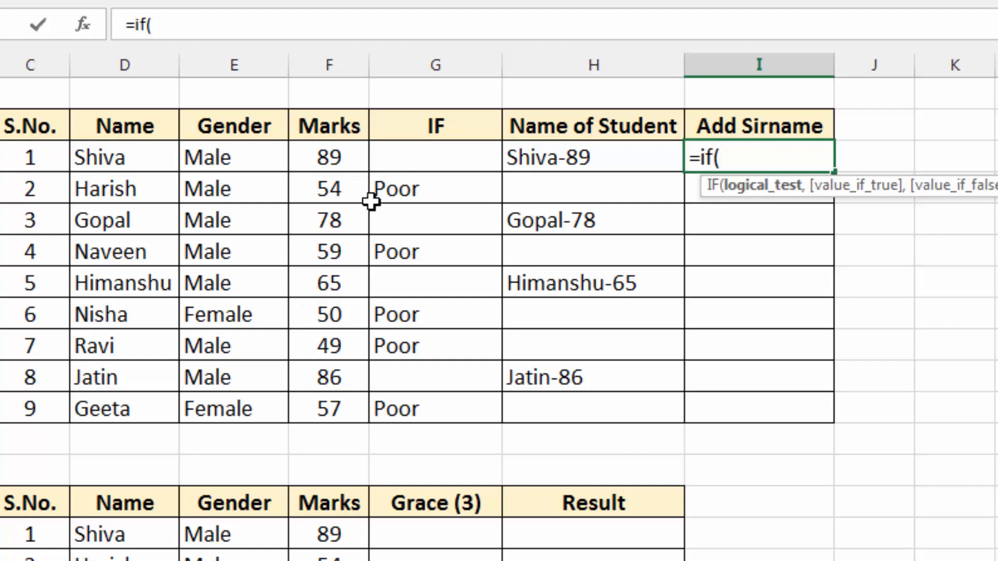
click(235, 163)
text(="Male")
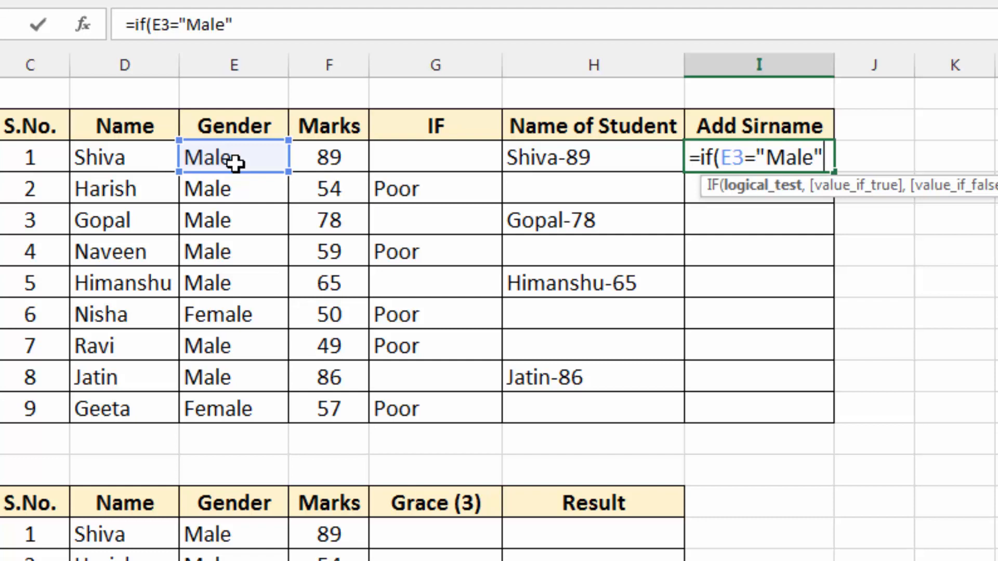
text(,)
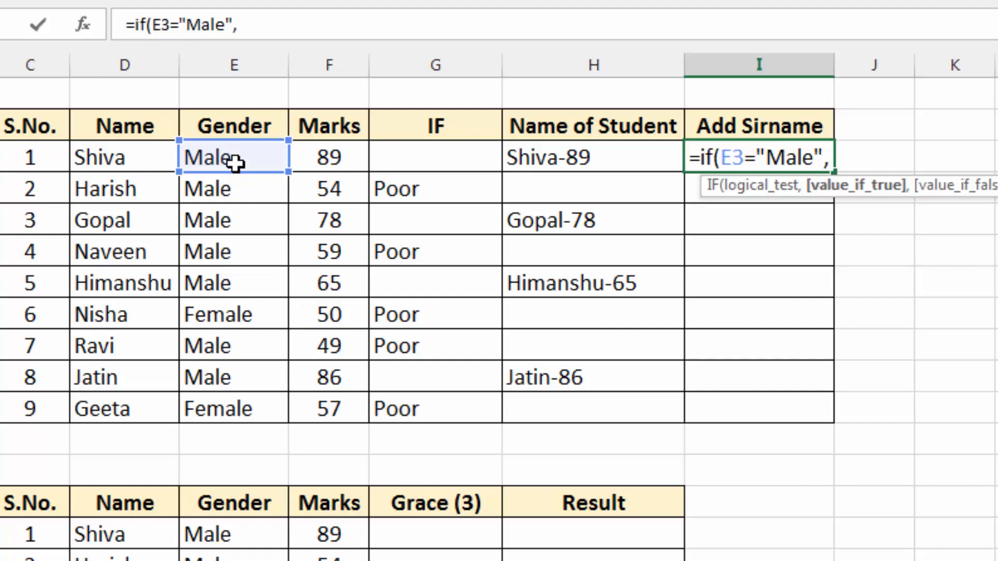
text("Mr. )
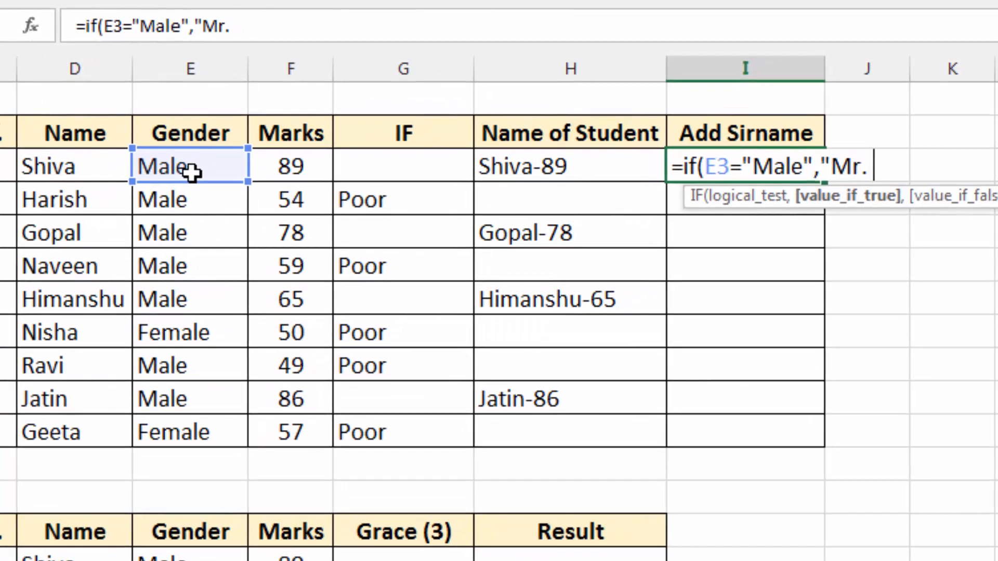
text(&)
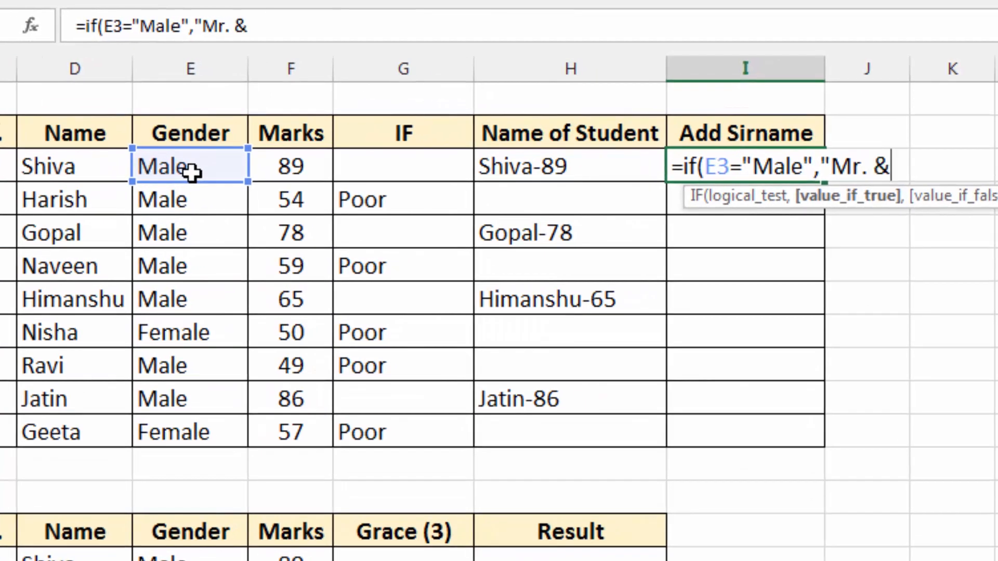
click(78, 169)
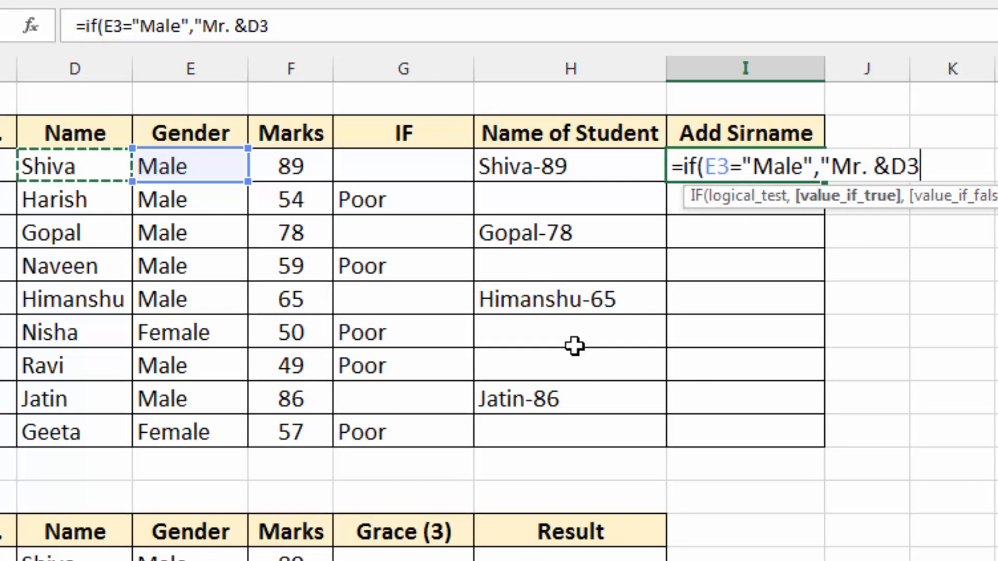
key(BackSpace)
key(BackSpace)
key(BackSpace)
key(BackSpace)
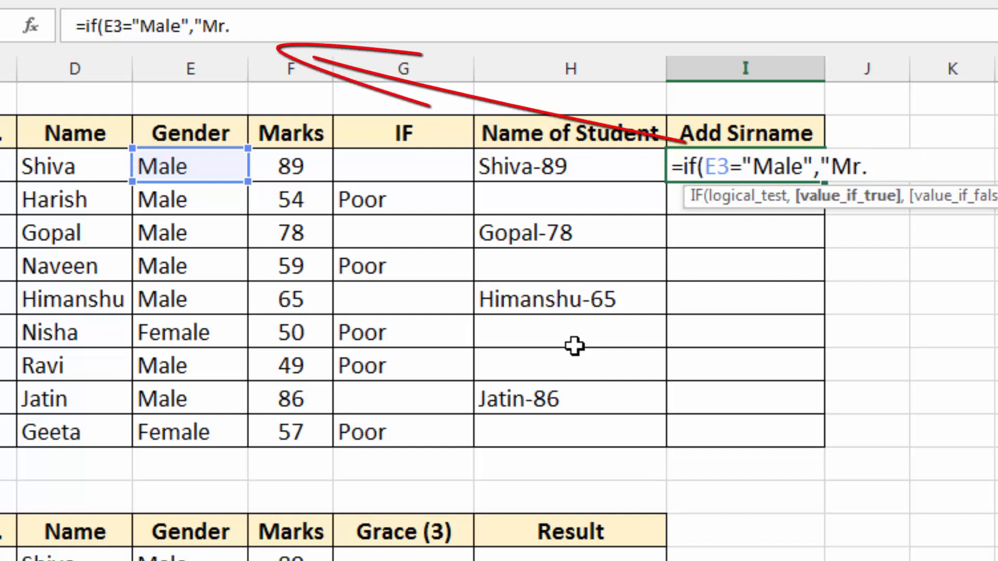
Complete the IF formula in I3 with the true value "Mr. "&D3 and the false value "Miss "&D3, and commit it.
text("&)
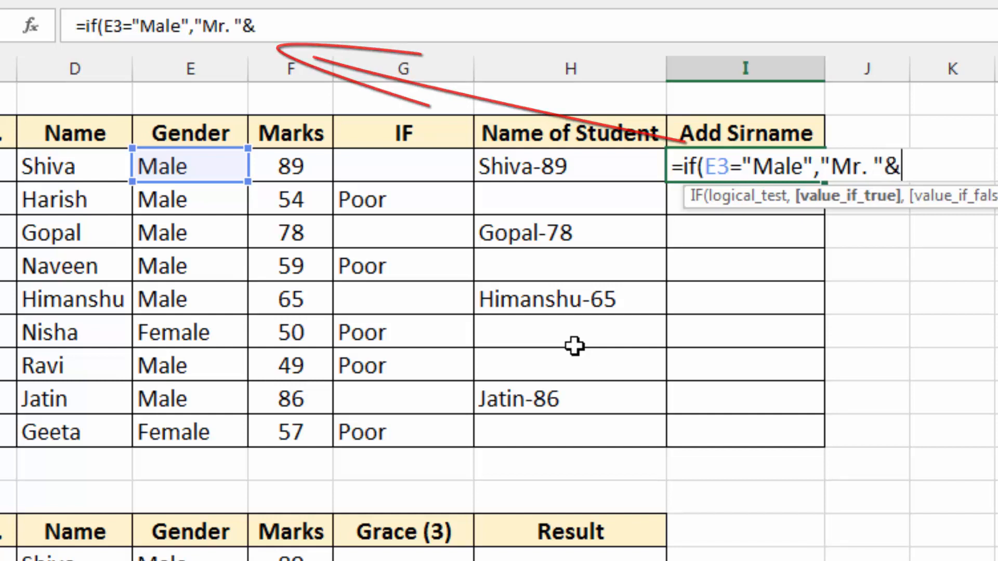
click(91, 170)
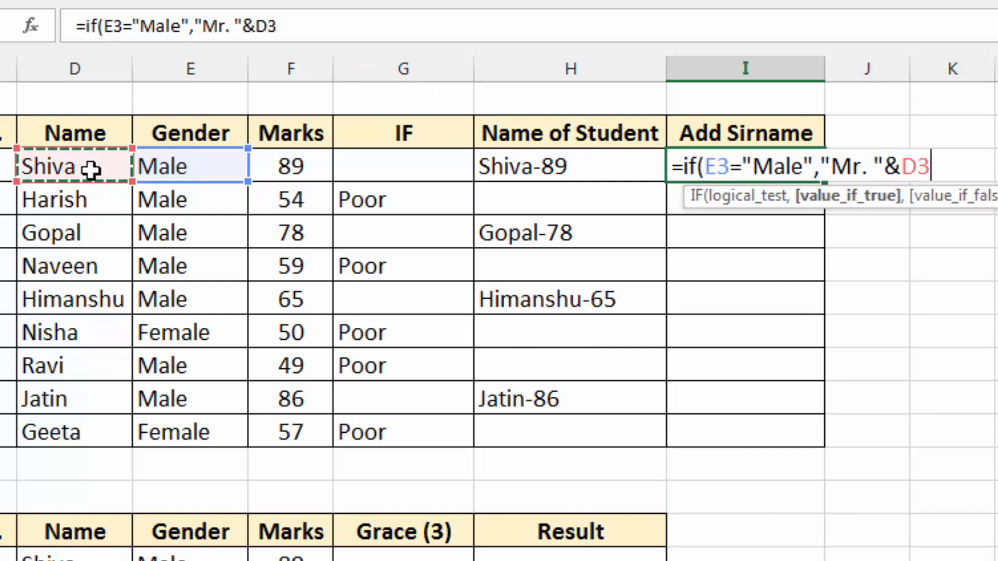
text(,)
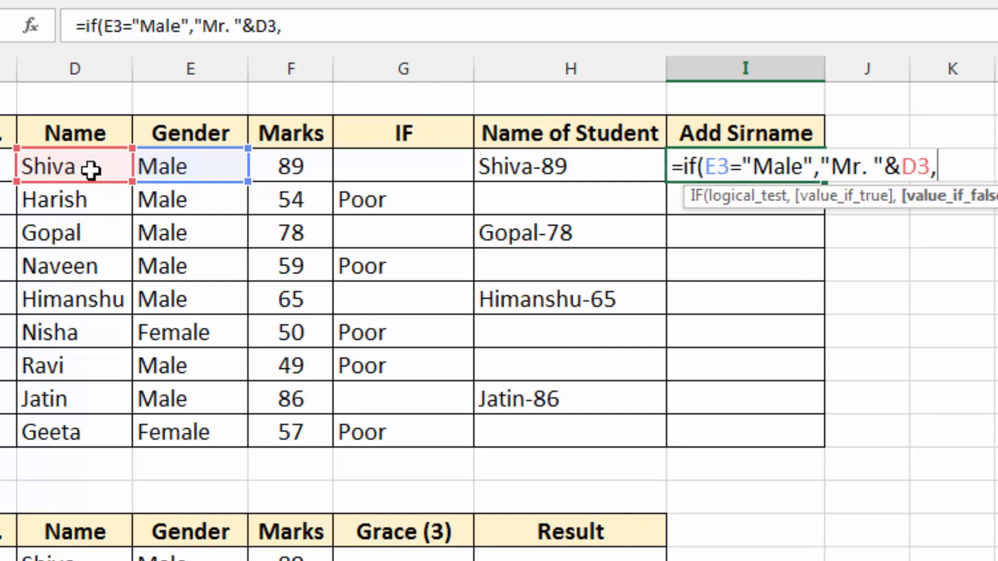
text("Miss)
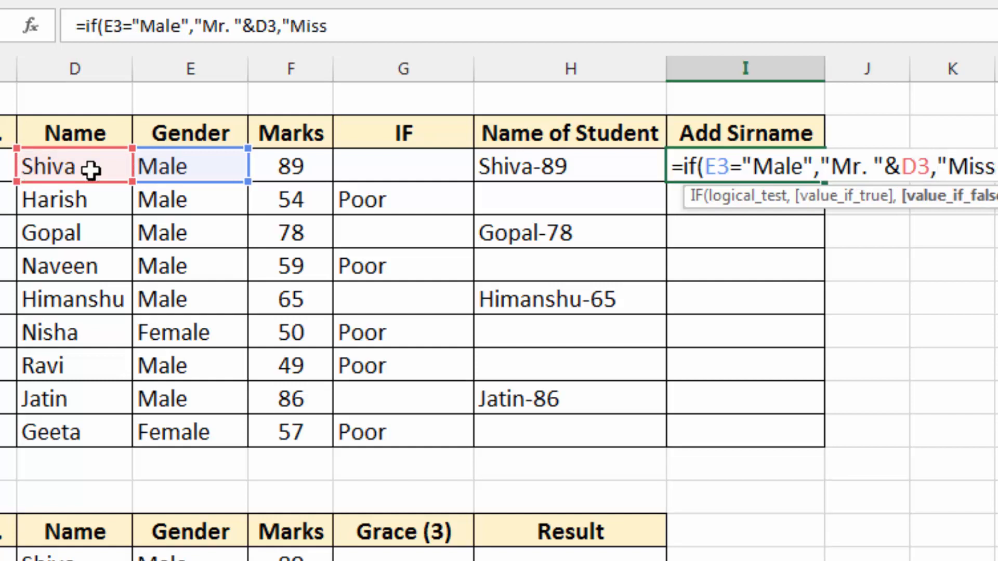
text( "&)
click(91, 170)
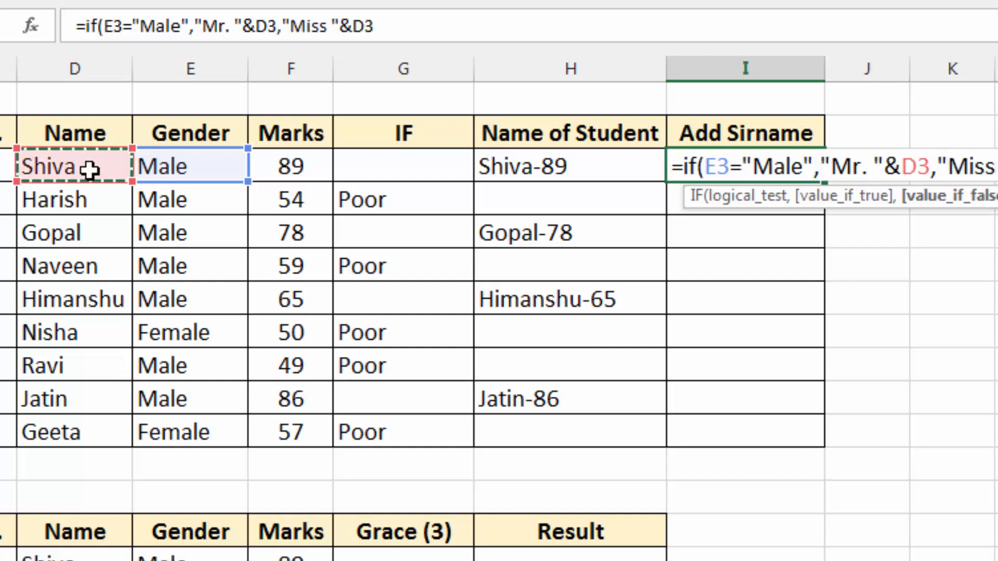
text())
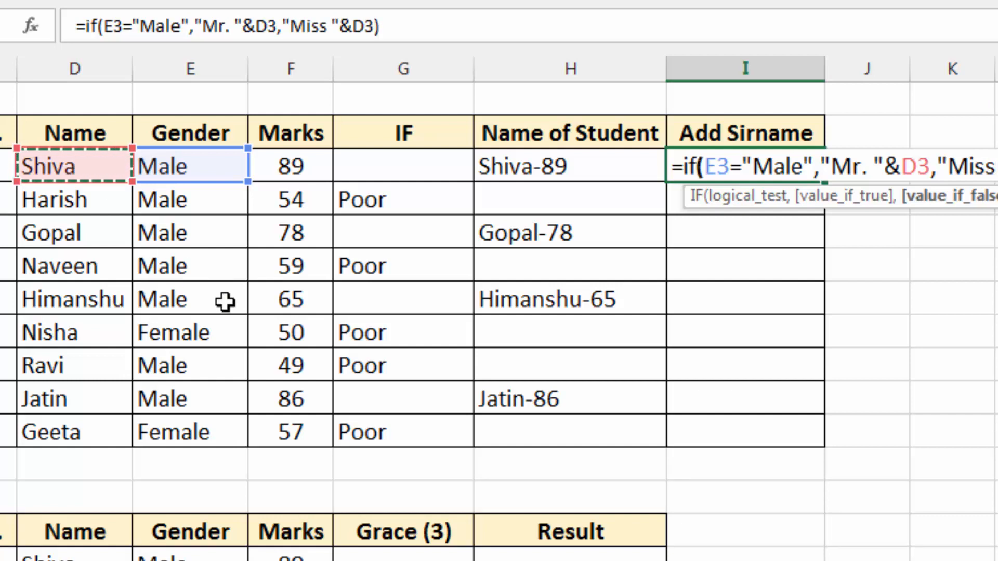
key(Return)
Fill the I3 formula down the Add Sirname column to I11 and check the formulas in the female students' rows.
click(791, 164)
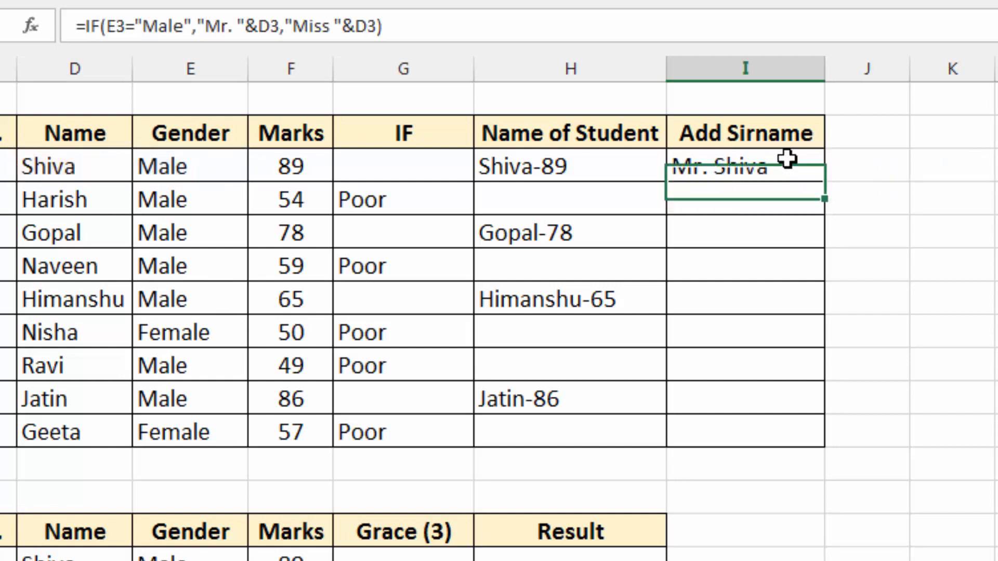
drag(825, 182, 823, 443)
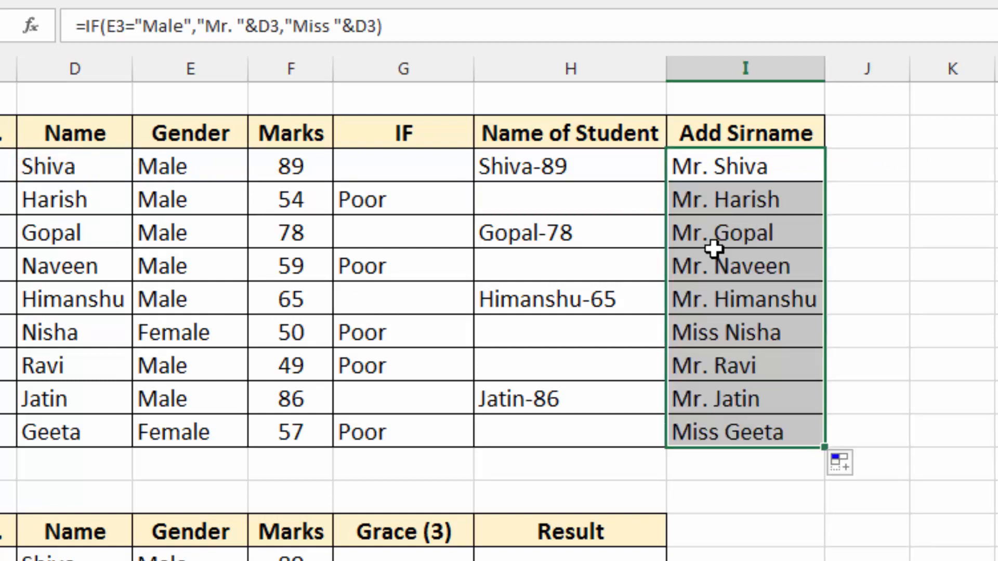
click(747, 342)
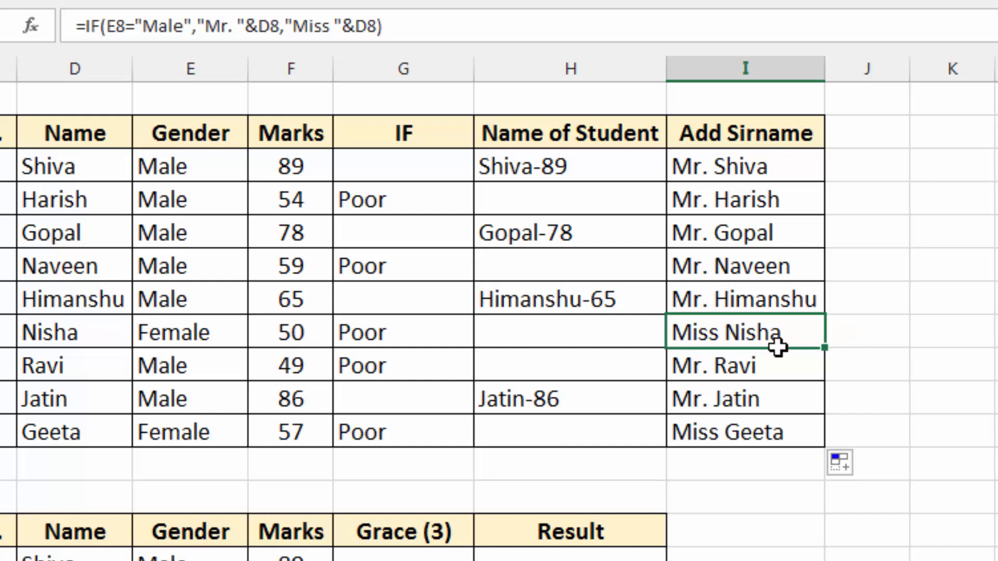
click(728, 431)
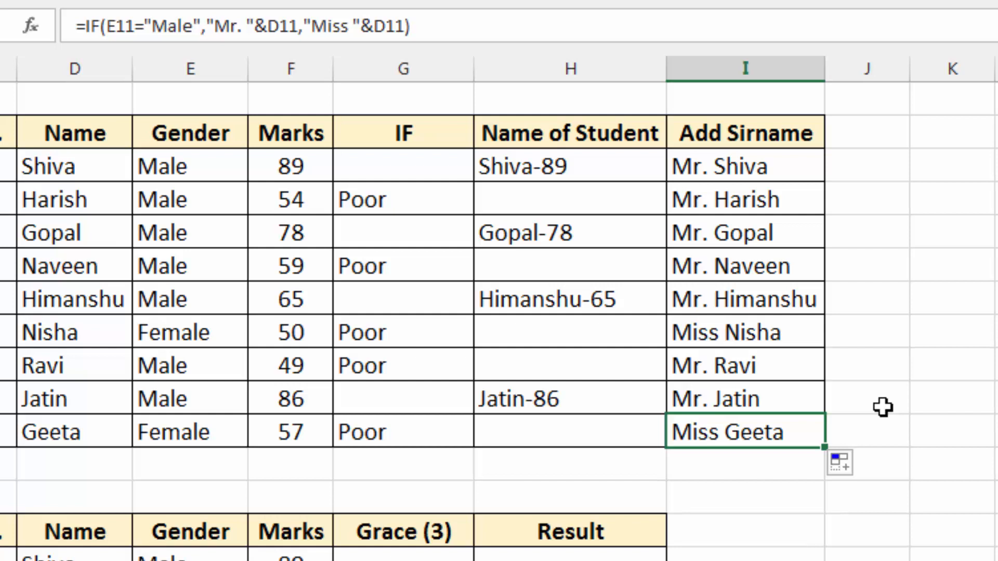
scroll(883, 407, down, 2)
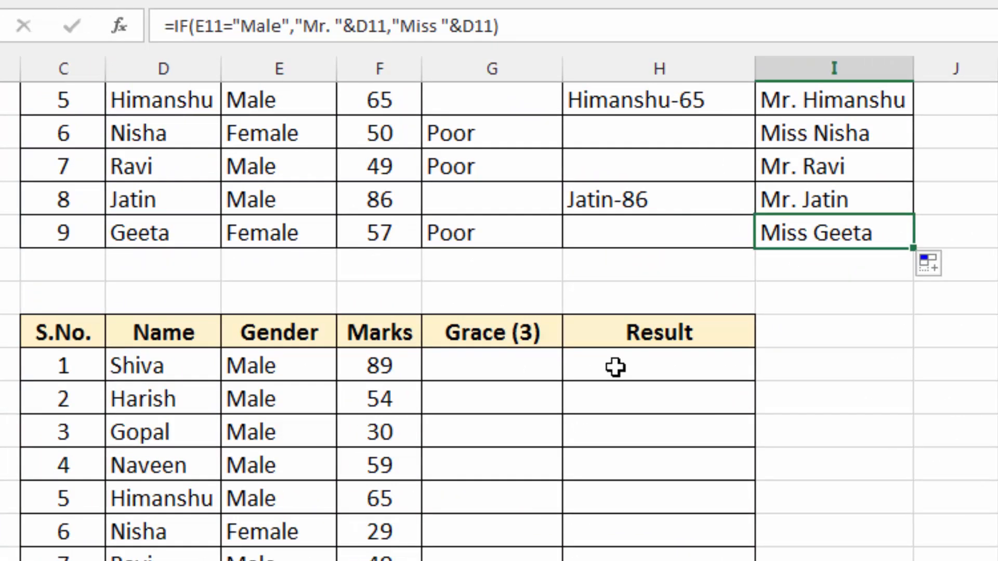
click(618, 368)
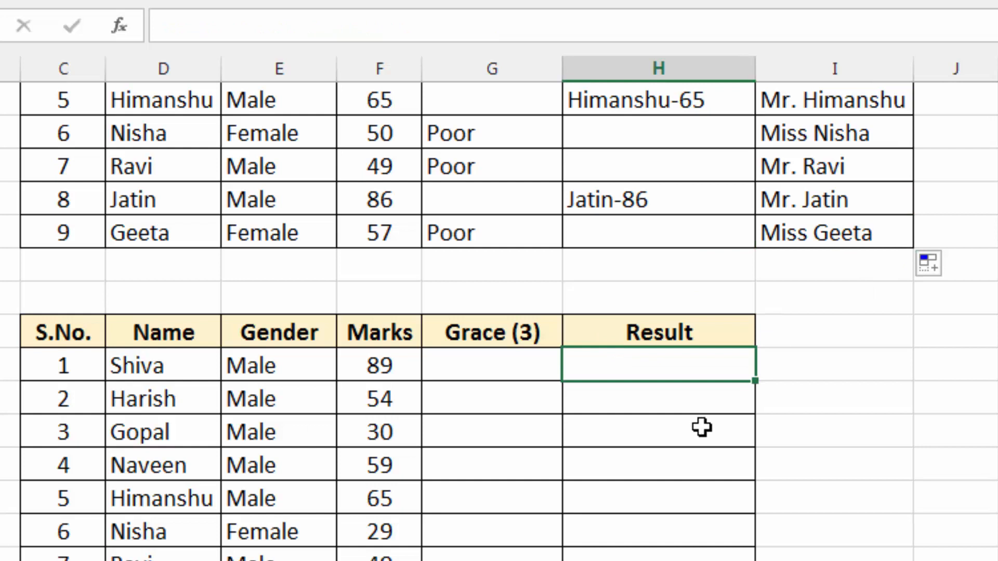
text(=)
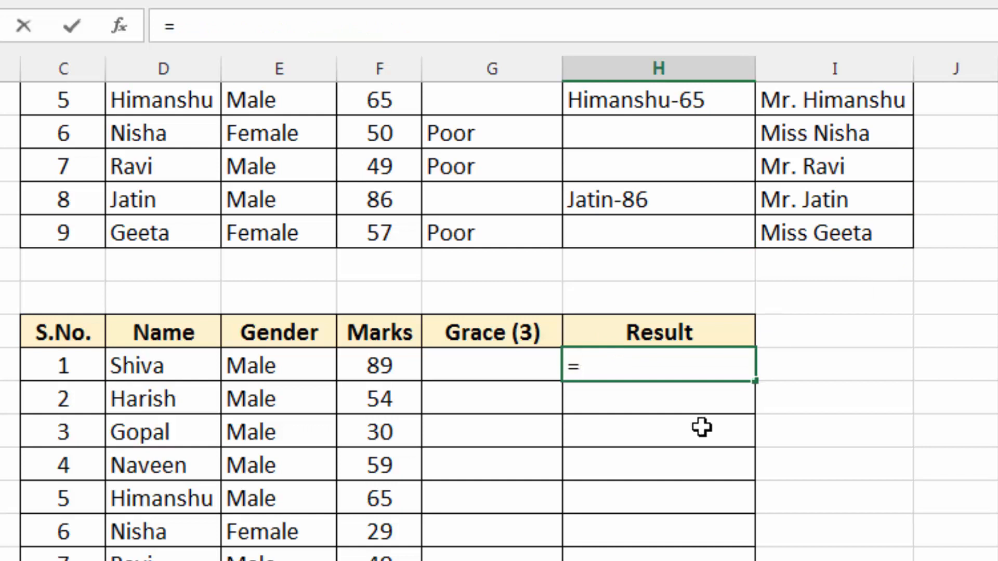
key(Escape)
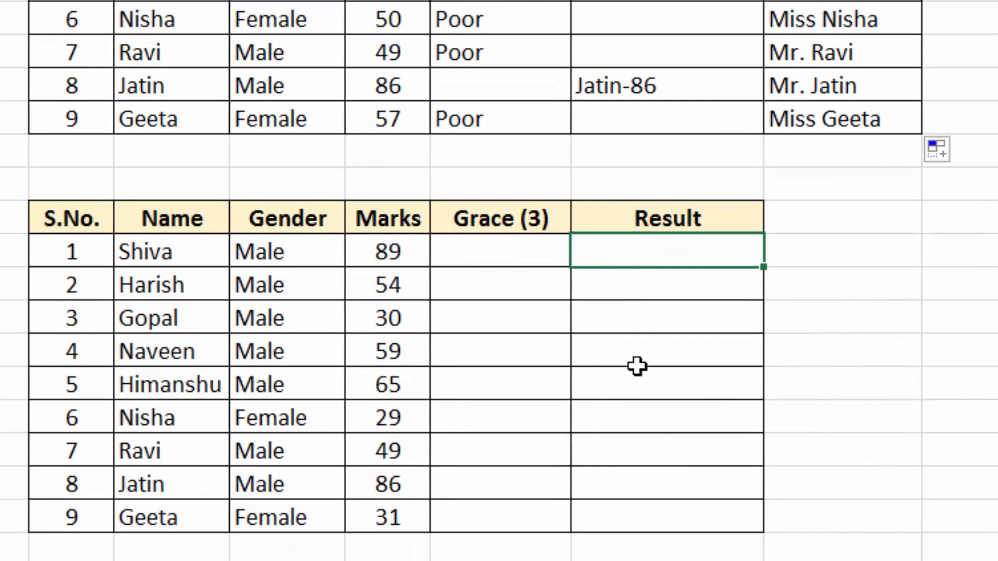
click(399, 317)
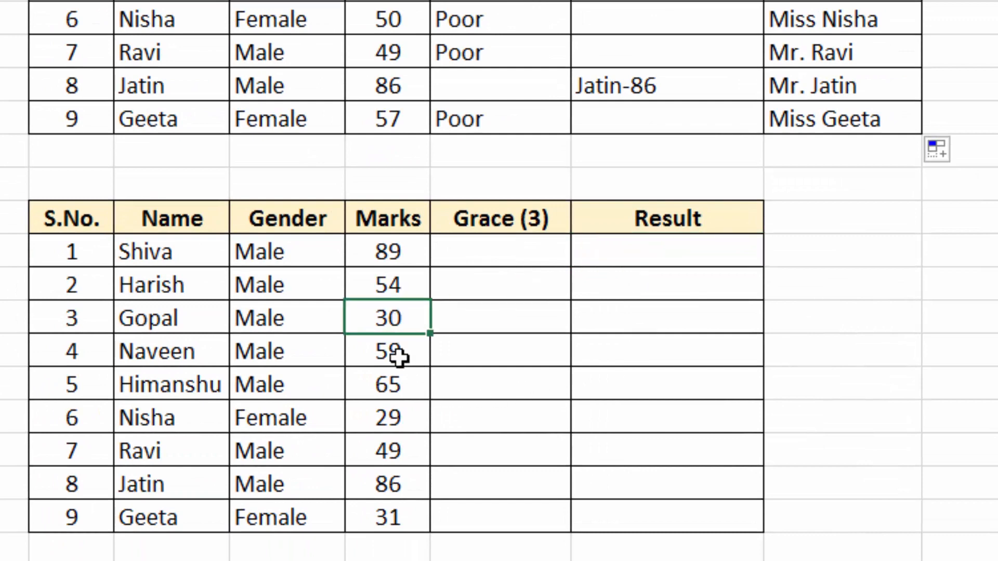
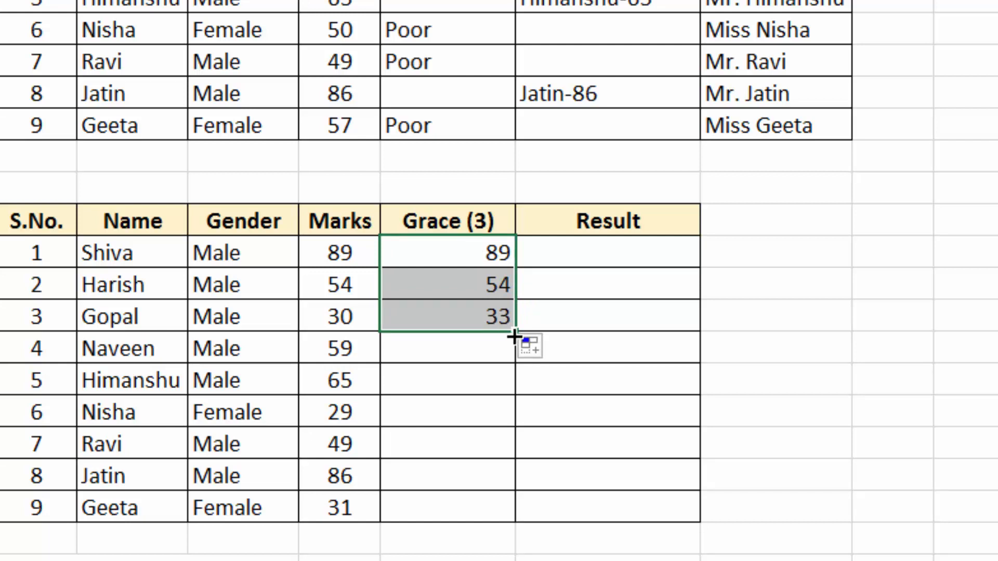
Fill the Grace (3) formula down to student no. 9 in the second table and check several filled cells.
drag(514, 333, 510, 519)
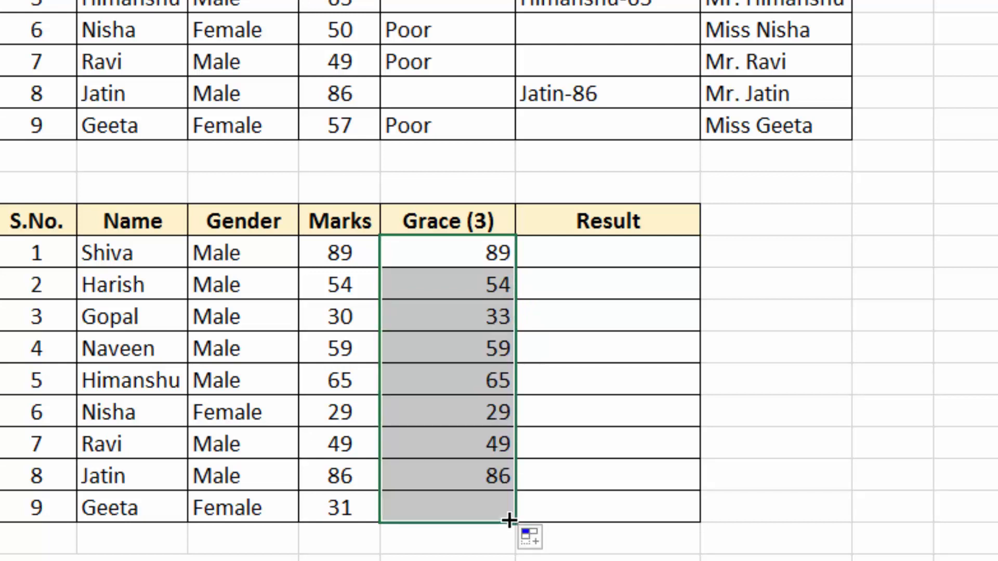
click(431, 414)
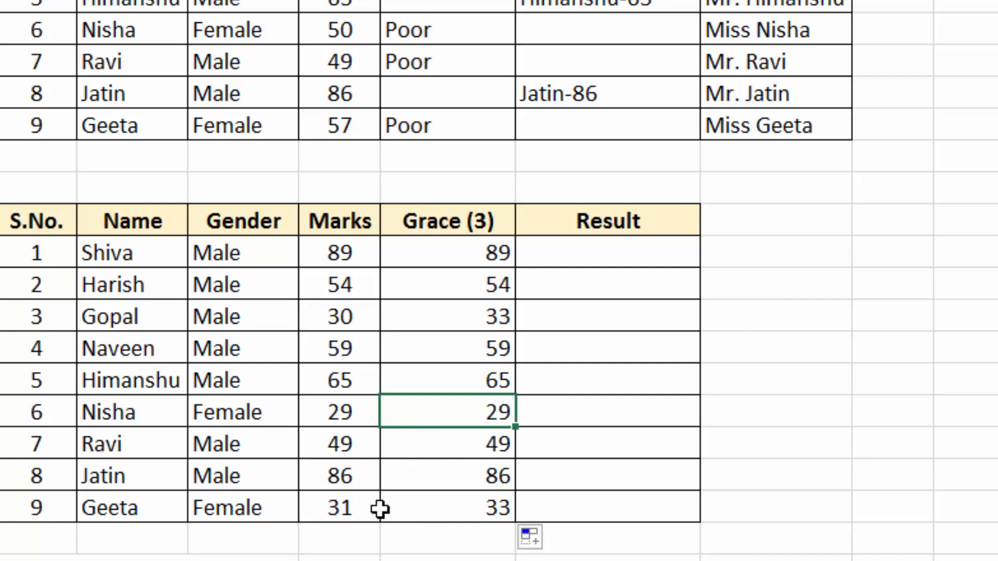
click(435, 512)
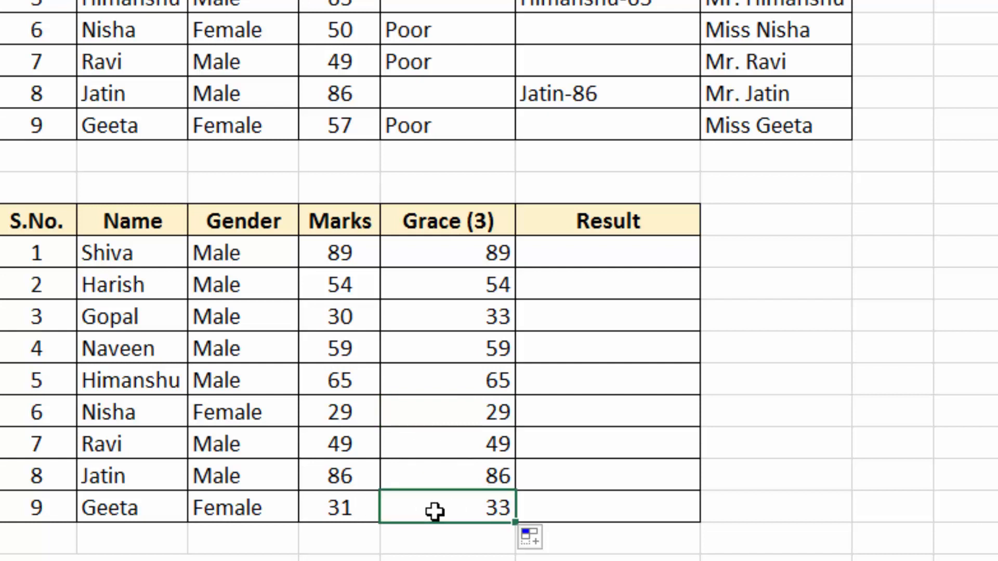
click(479, 334)
click(478, 318)
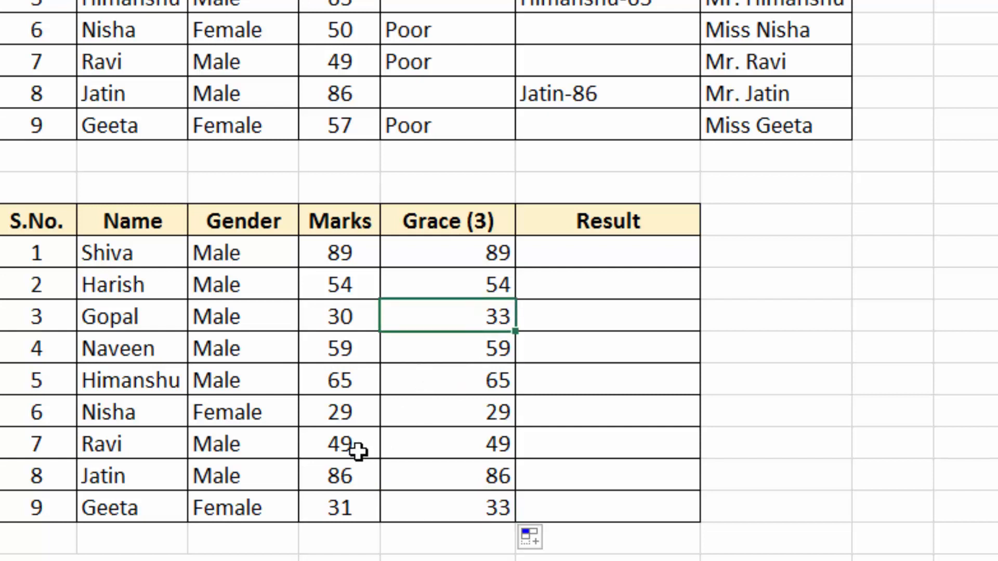
Set the marks of student no. 6 in the second table to 32 and review the Grace (3) column.
click(359, 421)
text(32)
key(Return)
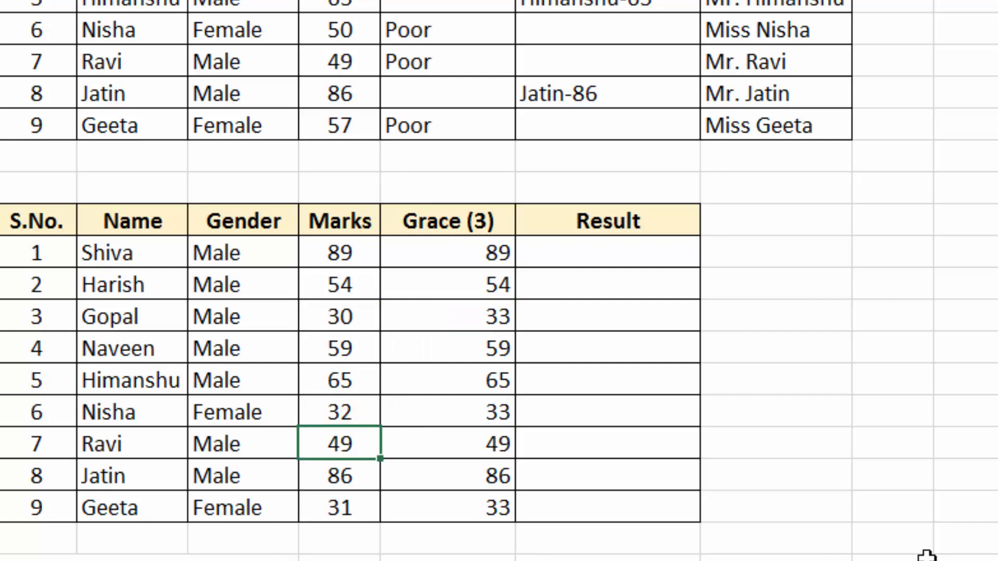
click(457, 407)
drag(452, 250, 453, 456)
click(440, 384)
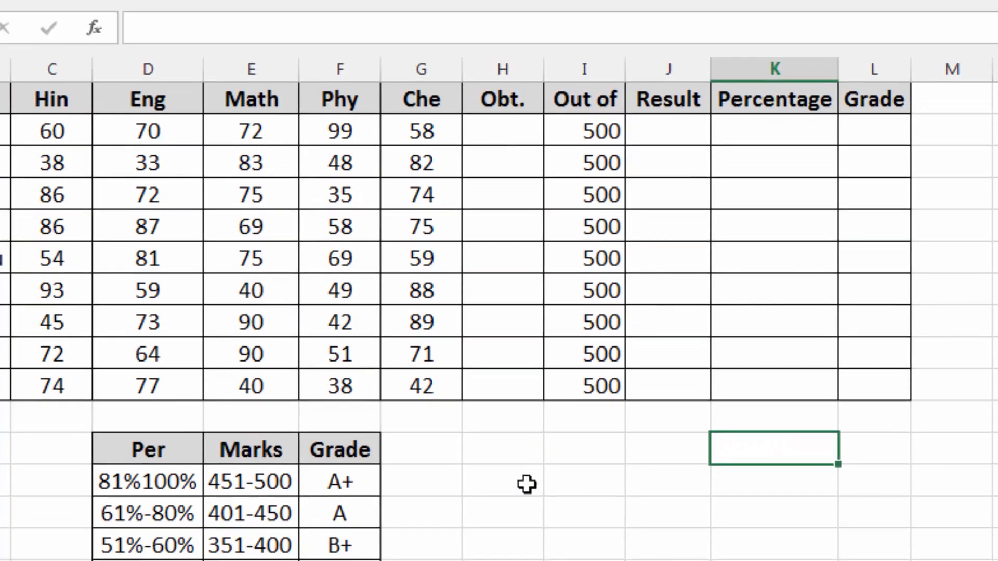
Sum the marks C2:G2 in H2 and fill the formula down the Obt. column to H10.
click(519, 139)
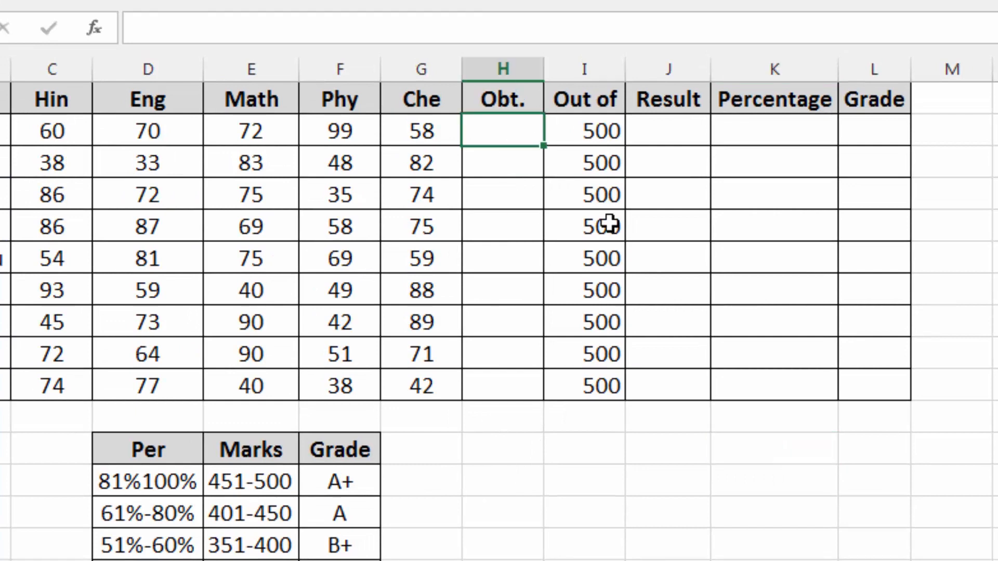
key(alt+equal)
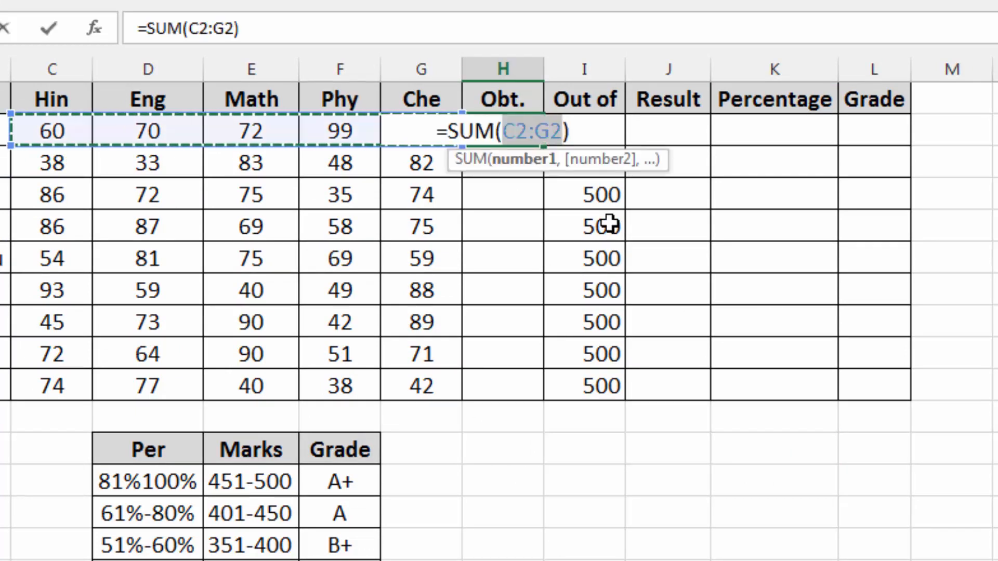
key(ctrl+Return)
key(Return)
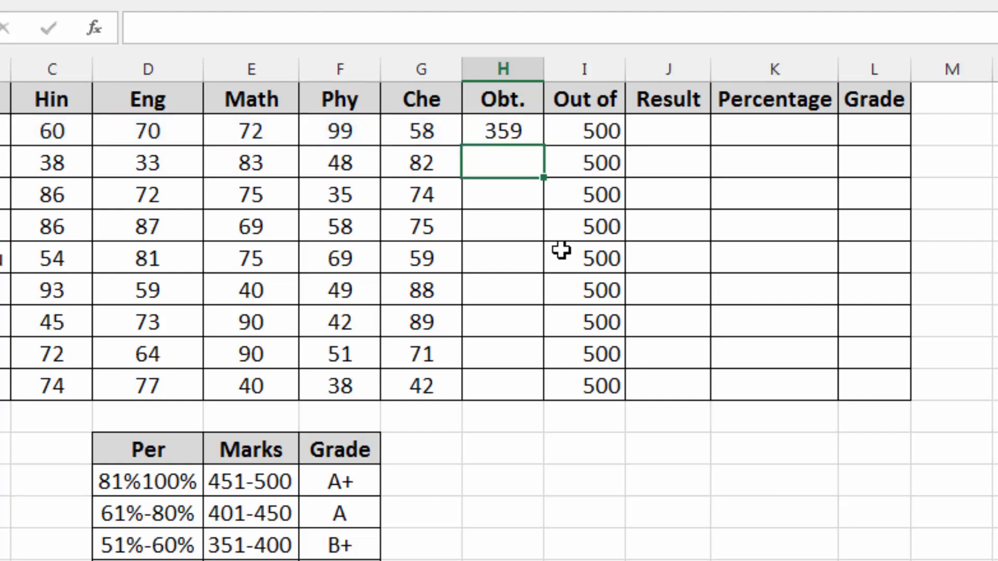
click(519, 131)
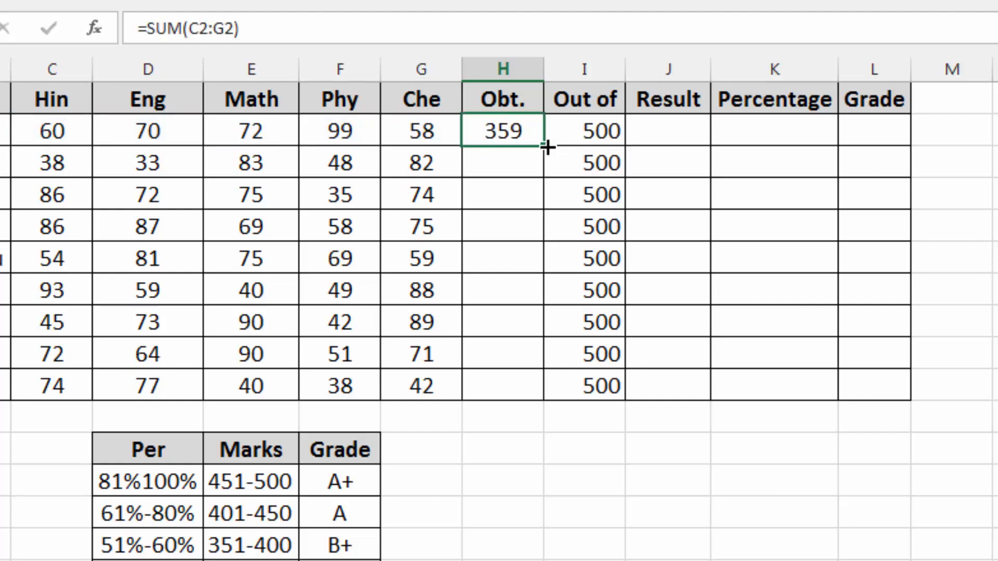
double_click(547, 144)
Enter the formula =IF(H2<200,"Fail","Pass") in J2 of the Result column.
click(675, 136)
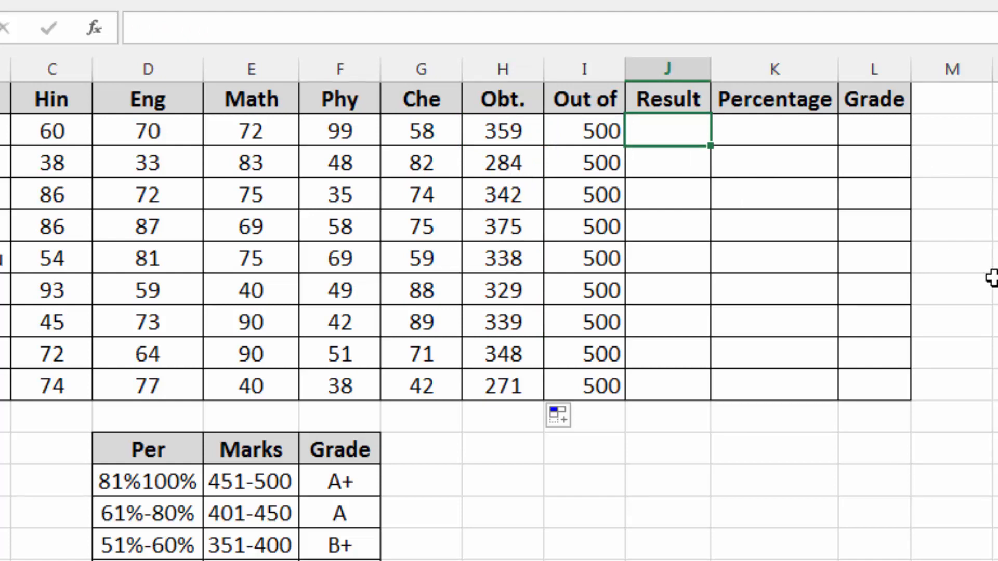
text(=if()
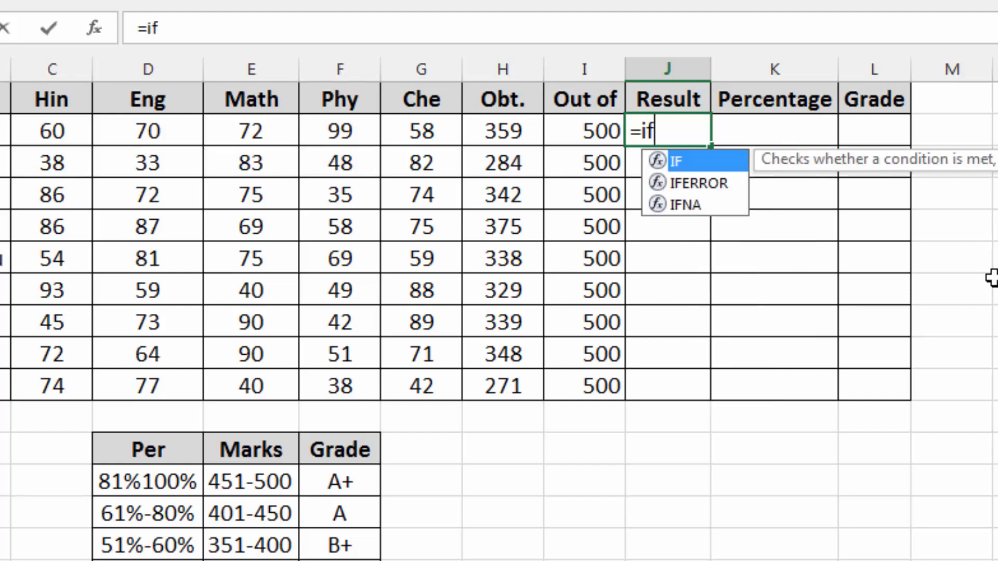
click(506, 136)
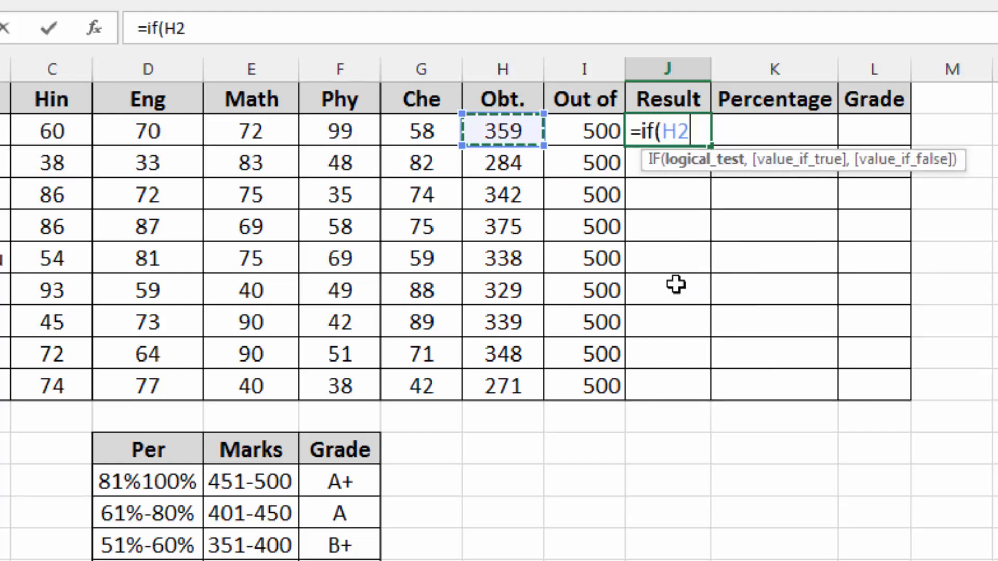
text(<200)
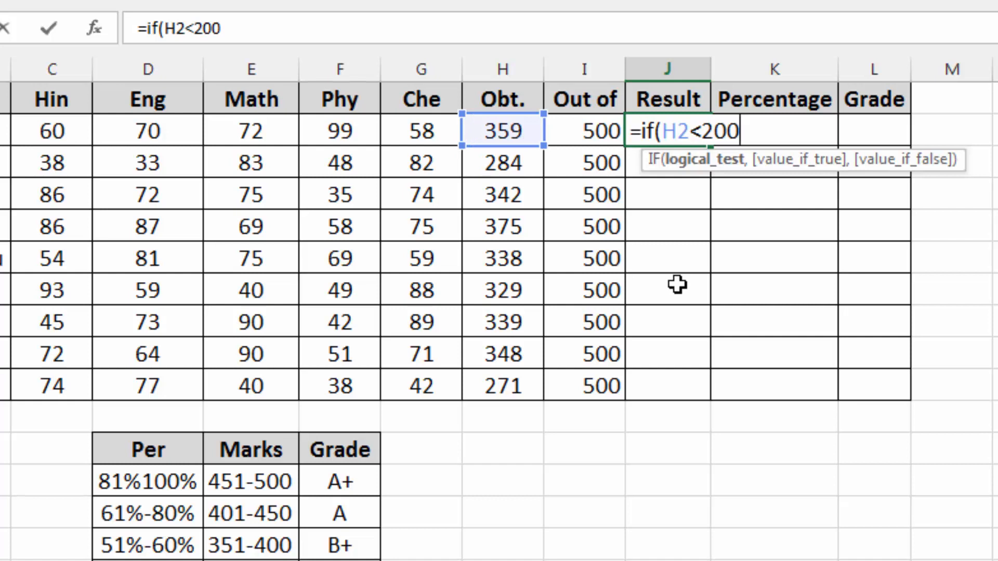
text(,"Fail)
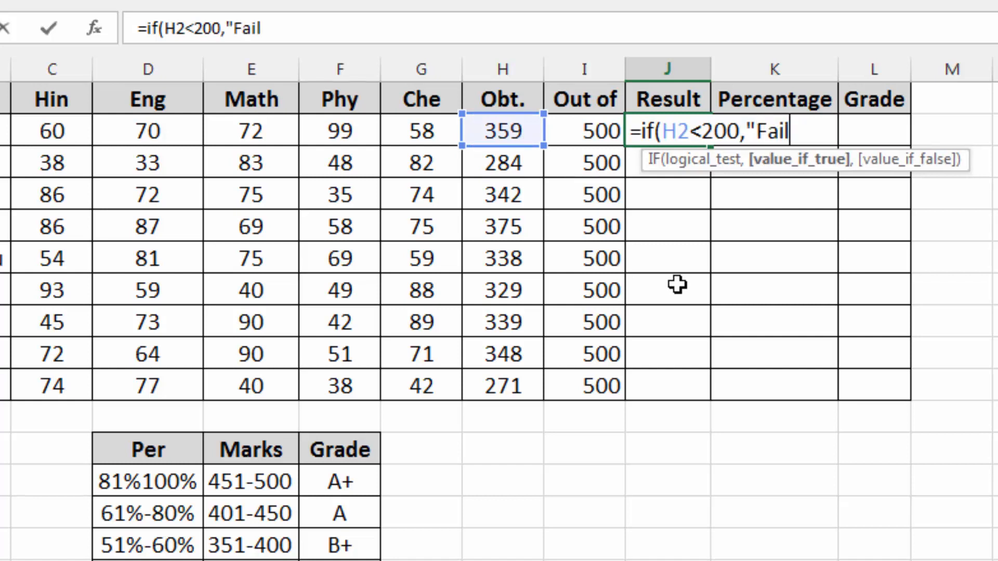
text(",)
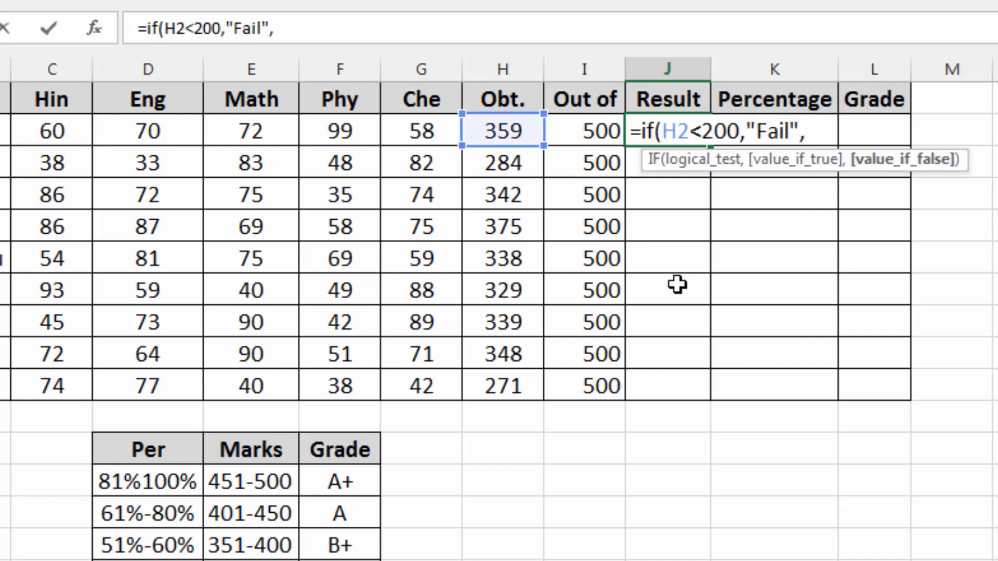
text(Pass)
key(BackSpace)
key(BackSpace)
key(BackSpace)
key(BackSpace)
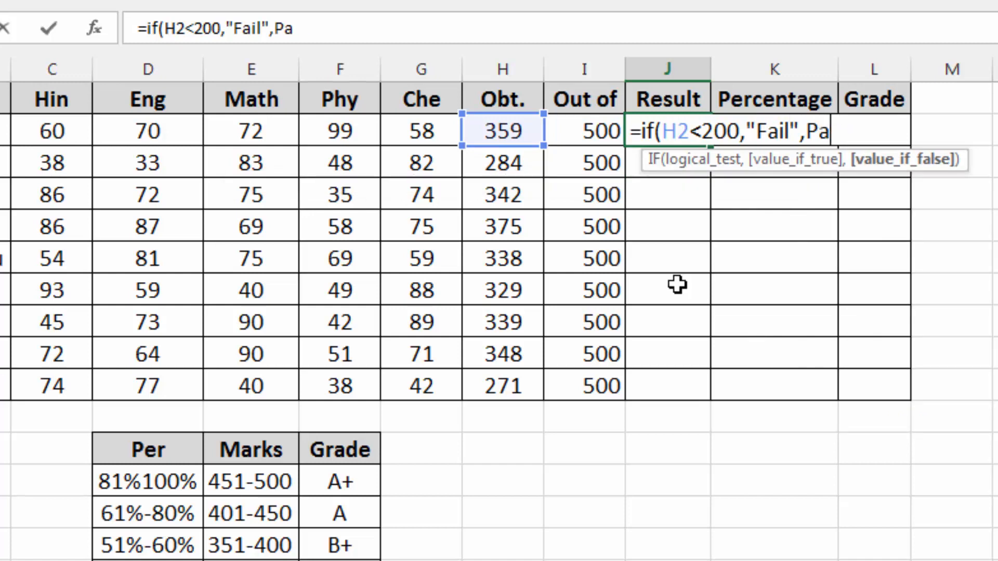
text("Pass"))
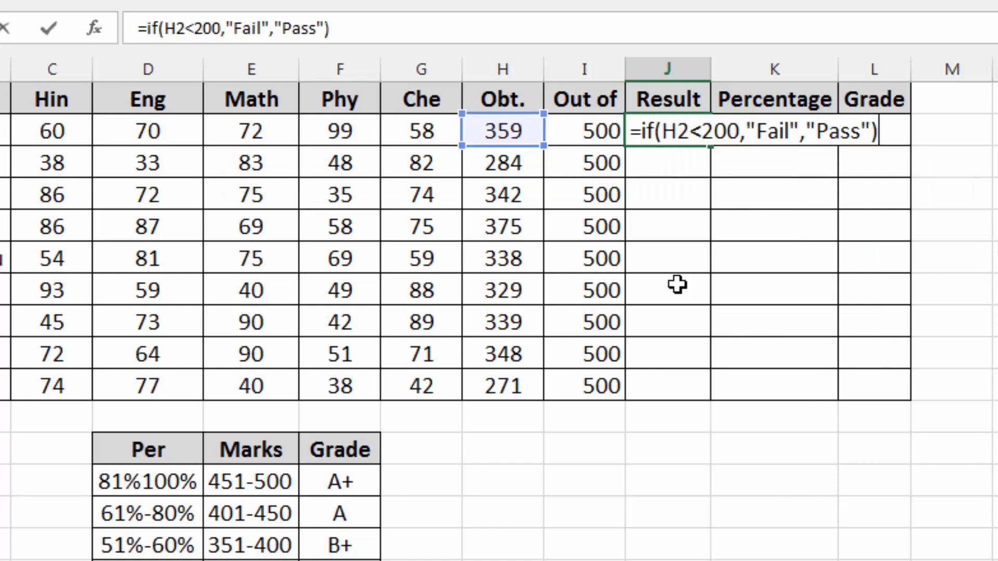
key(Return)
Fill the J2 formula down the Result column to J10 and review the results.
click(671, 136)
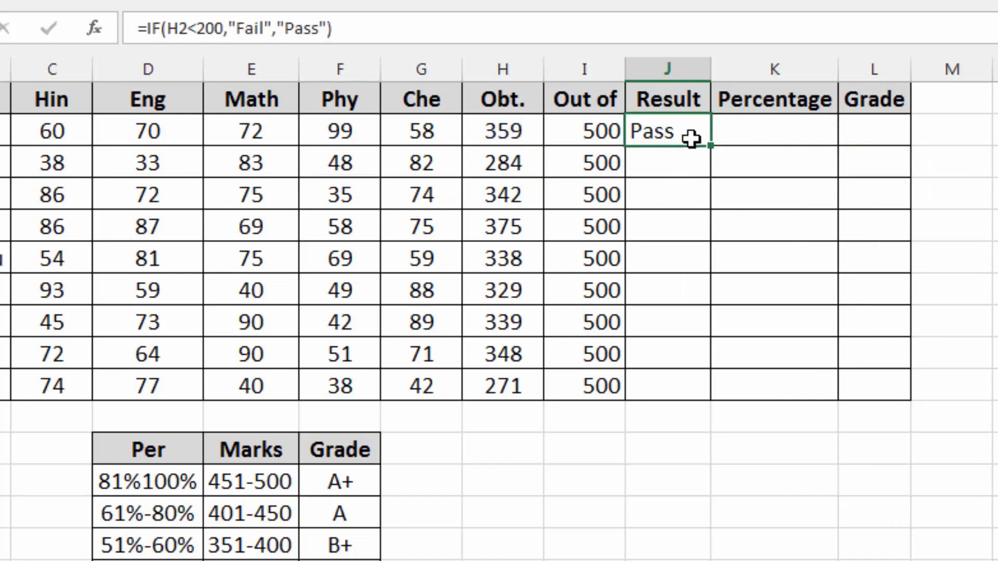
double_click(710, 144)
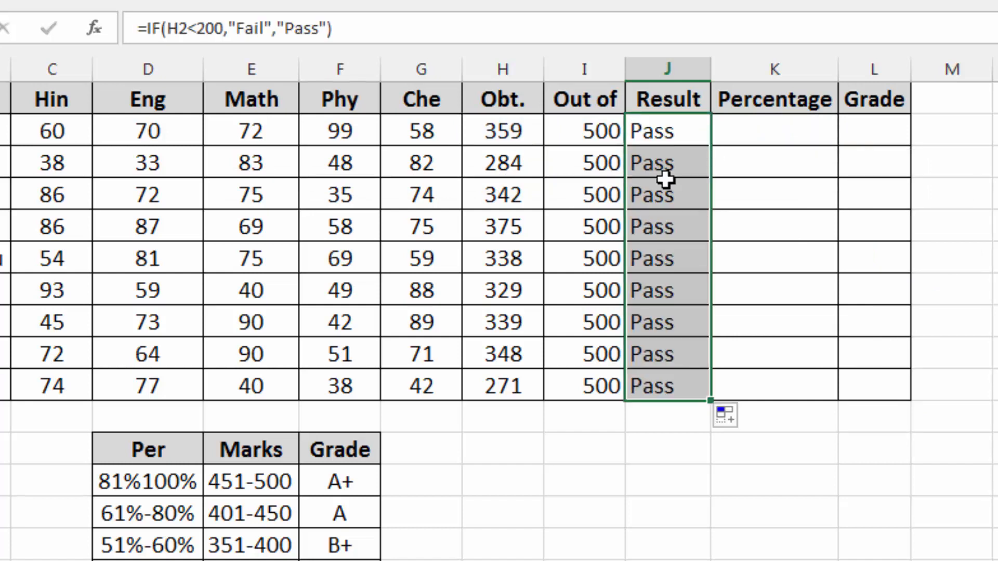
drag(662, 138, 675, 341)
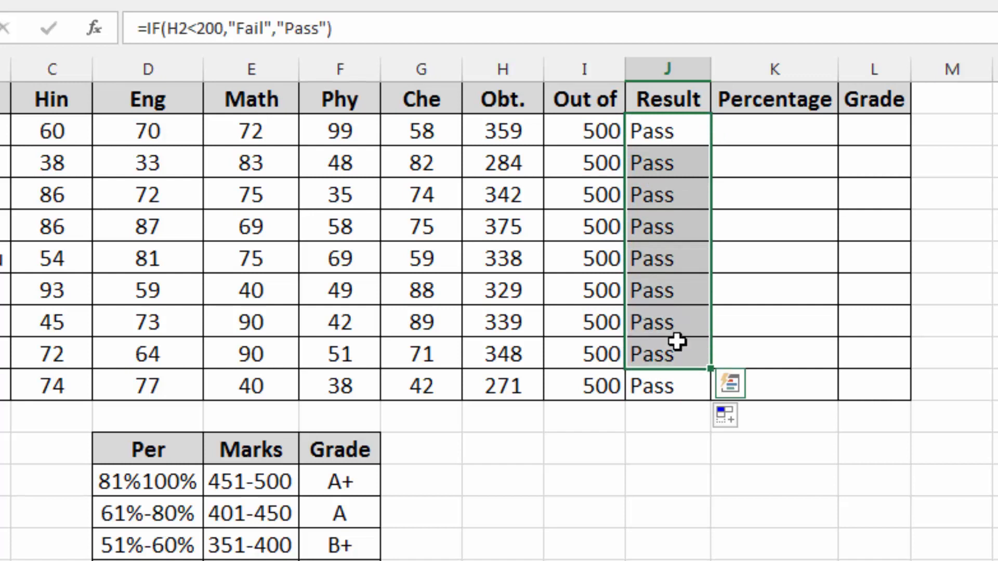
click(444, 223)
Set the Eng marks in D4 to 20 and check the total in H4 and the result in J4.
click(177, 201)
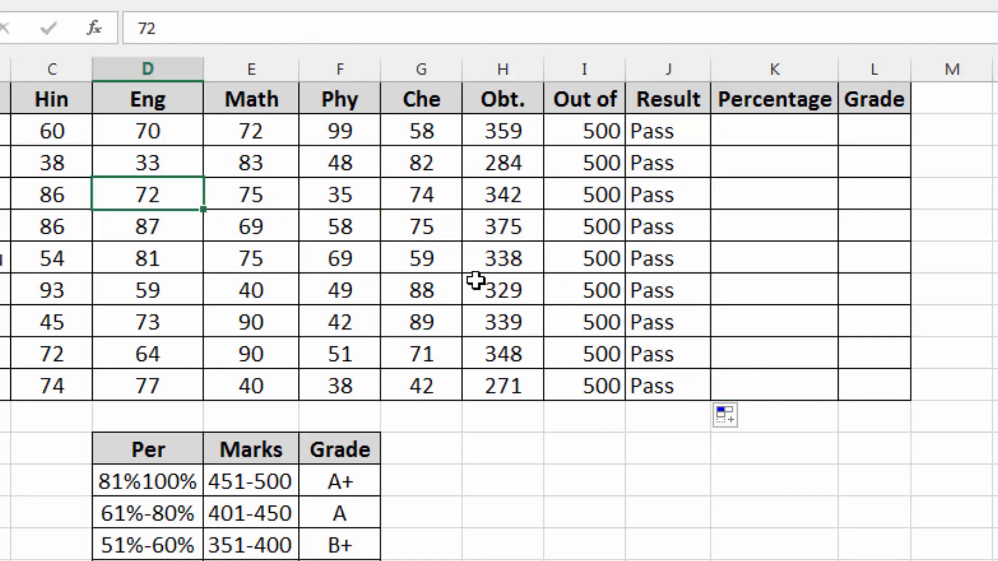
text(20)
key(Return)
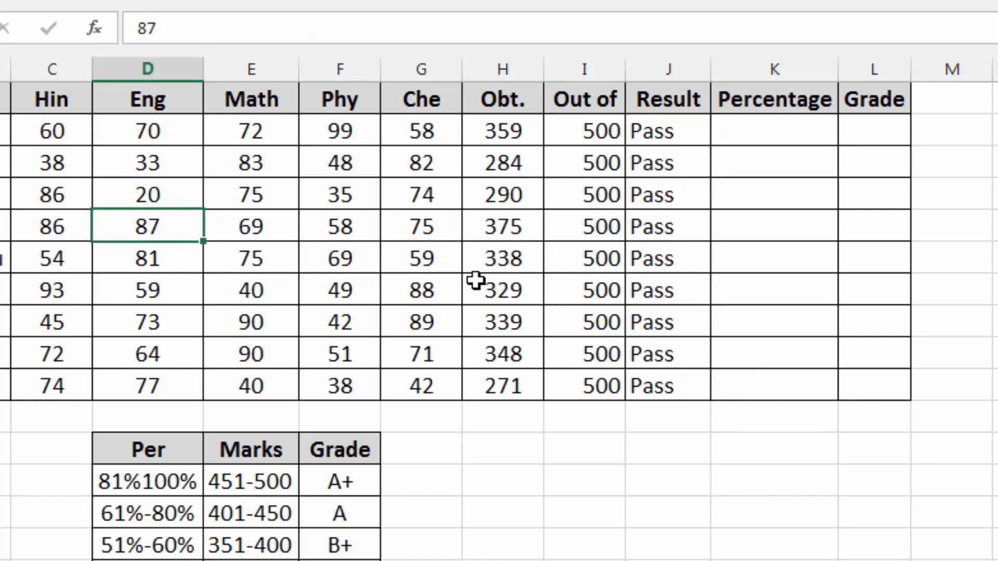
click(169, 199)
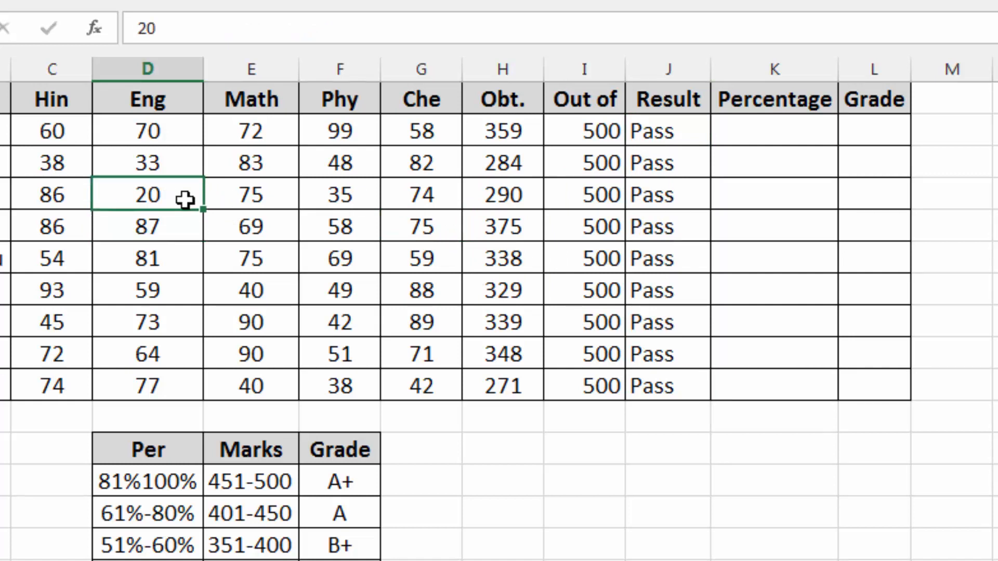
click(522, 196)
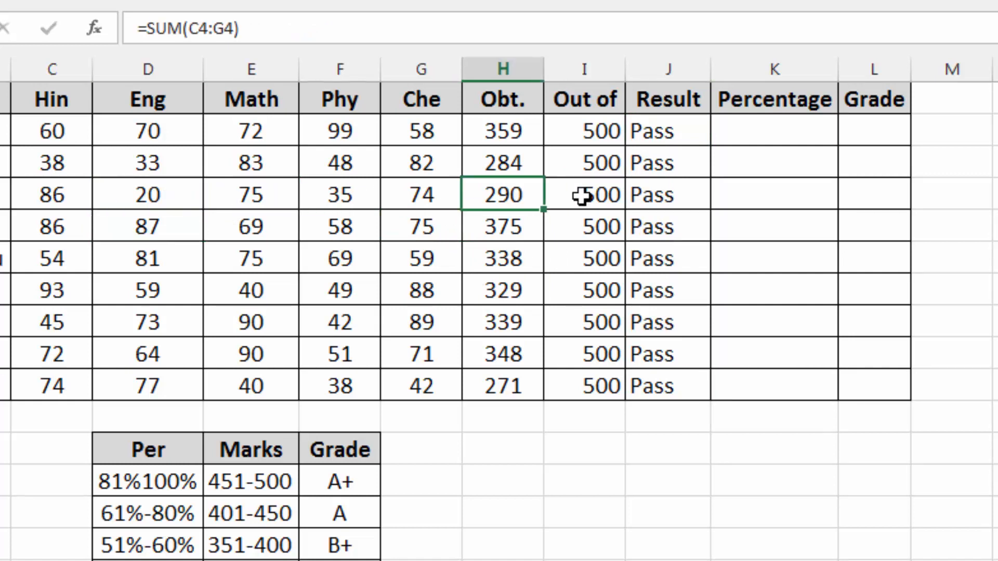
click(641, 196)
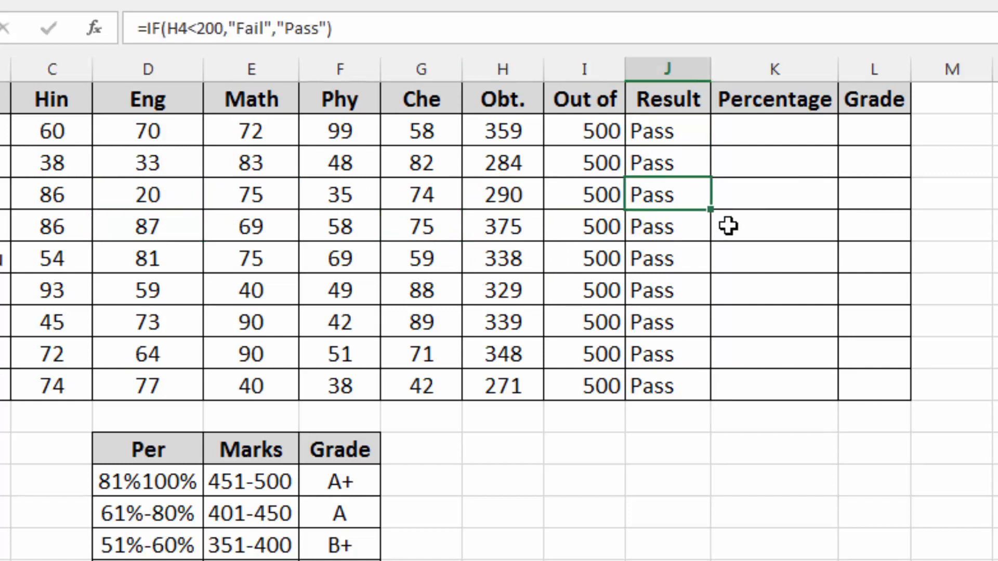
Set the Math marks in E4 to 25 and check the Result formula in J4.
click(167, 200)
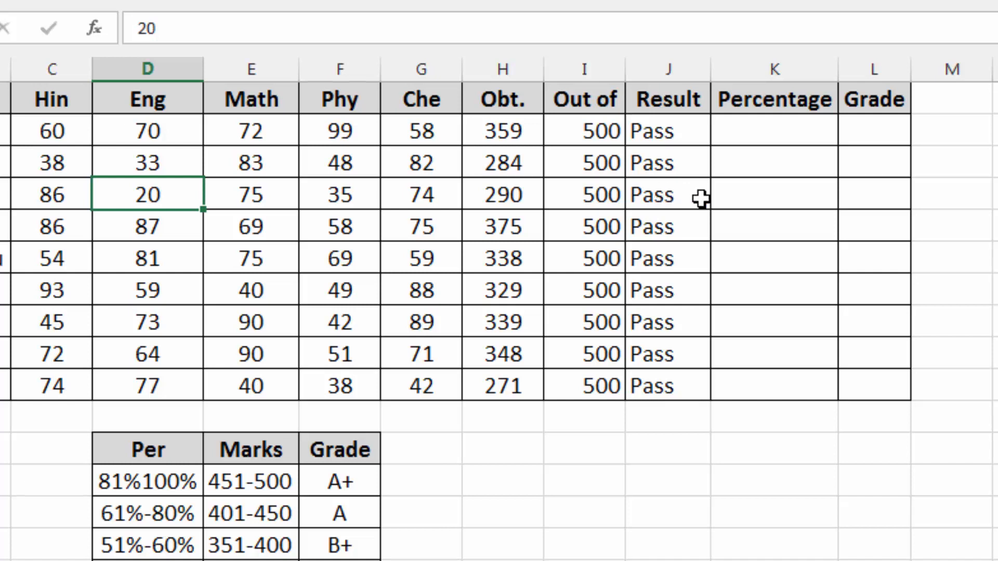
click(276, 200)
text(25)
key(Return)
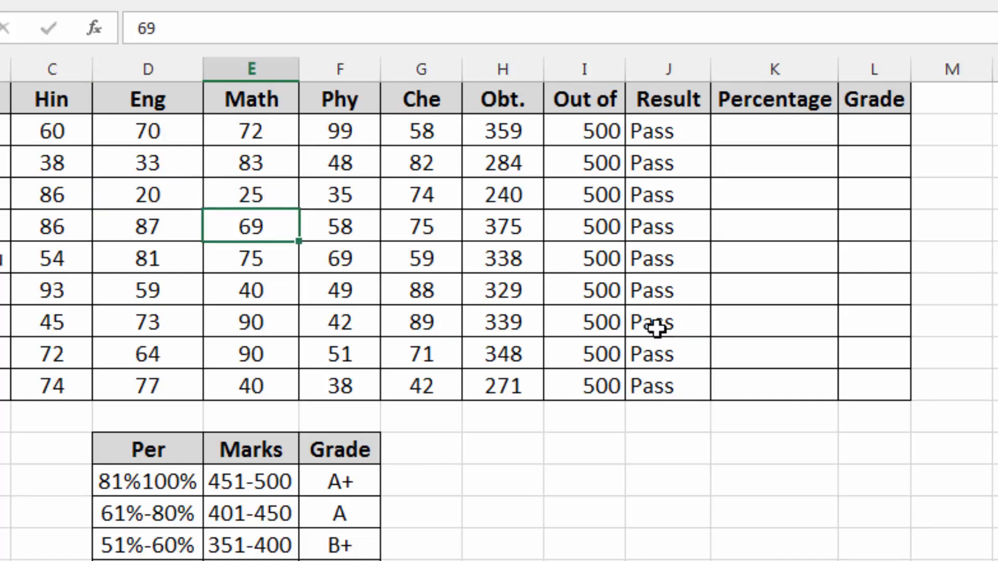
click(650, 196)
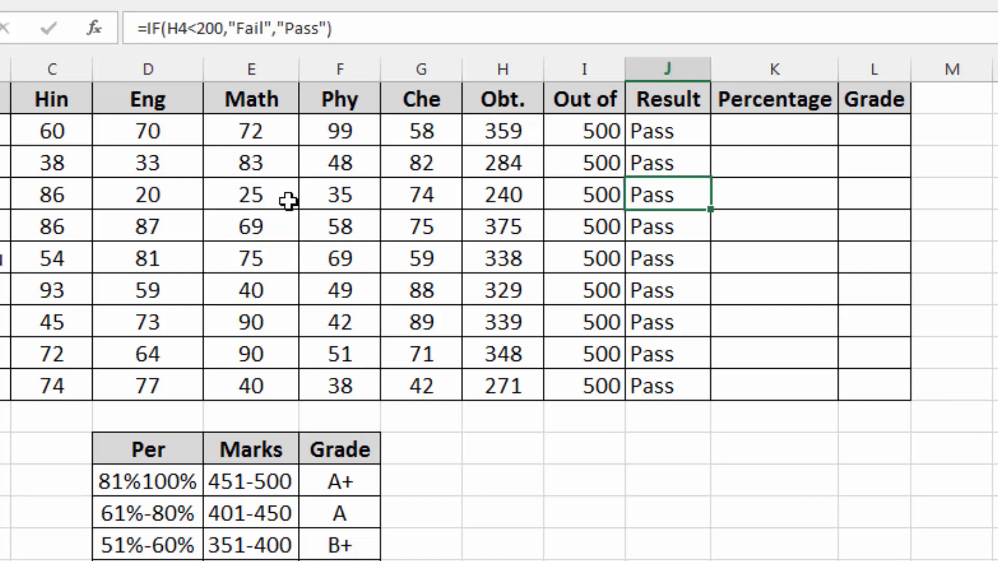
Examine the subject marks in row 3 one by one and the Result formula in J3.
click(91, 156)
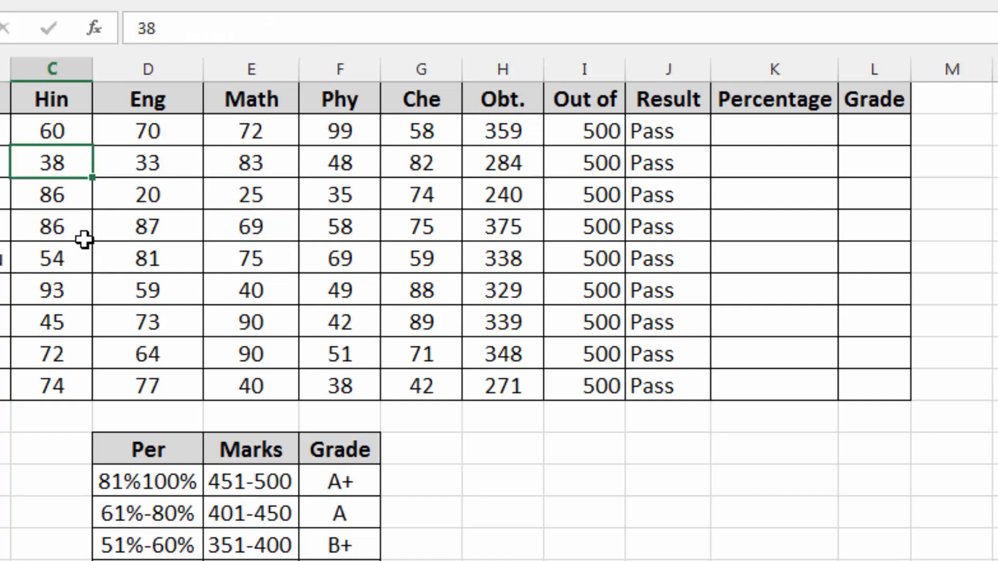
click(125, 163)
click(294, 165)
click(335, 162)
click(439, 157)
click(672, 161)
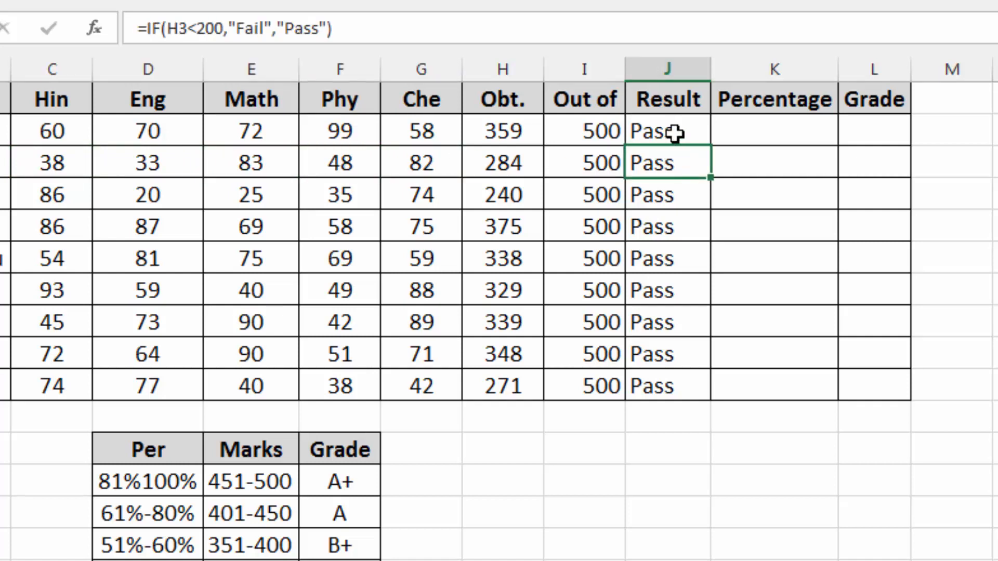
Clear the formulas from J2:J10 and start a new IF formula in J2 with the test C2>32.
drag(674, 130, 675, 384)
key(Delete)
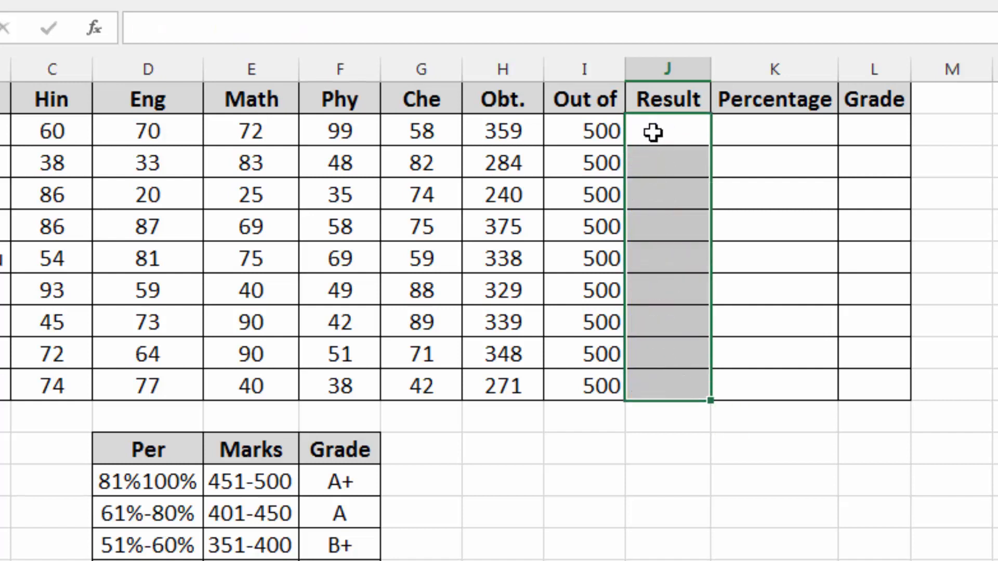
click(653, 134)
text(=)
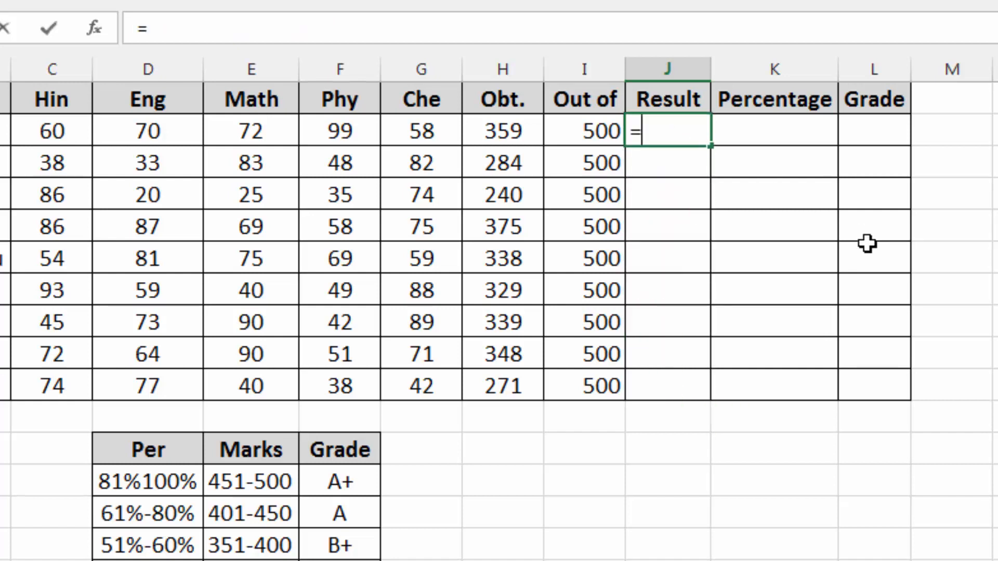
text(if)
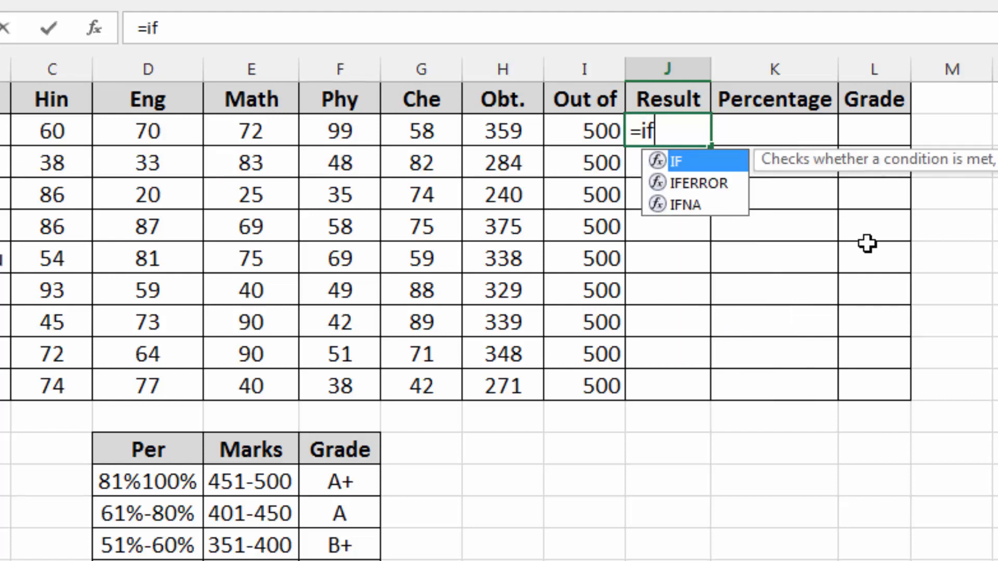
text(()
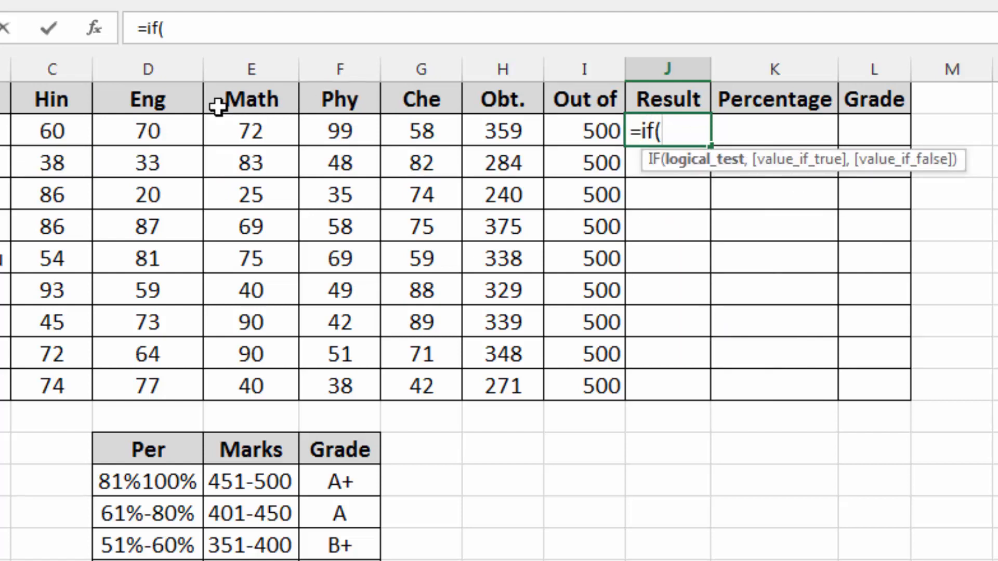
click(62, 131)
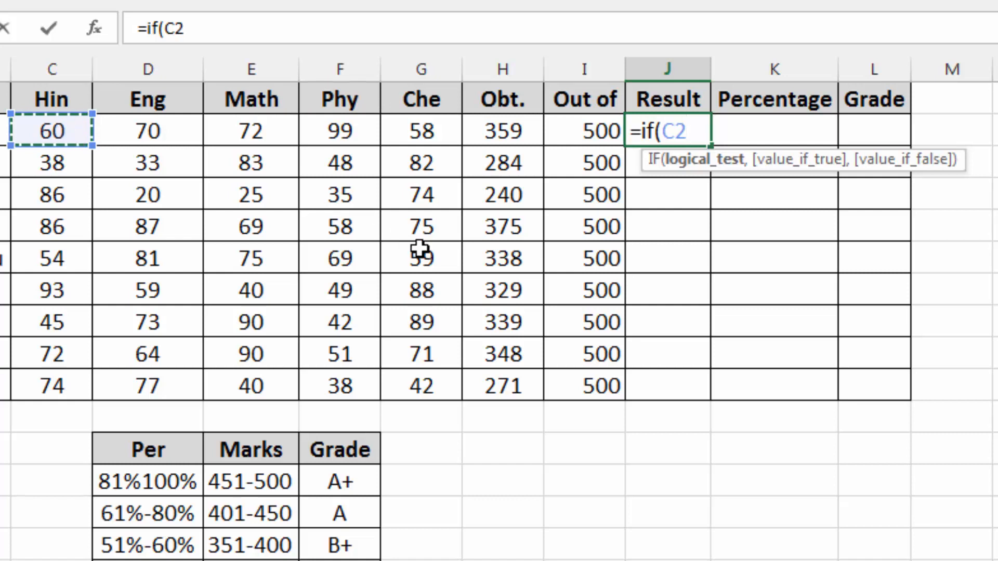
text(>)
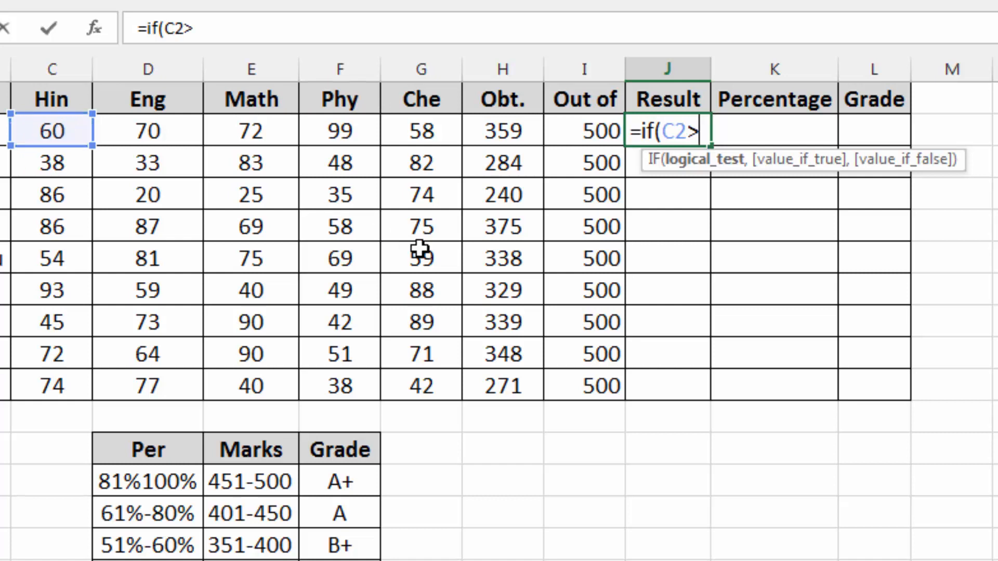
text(32)
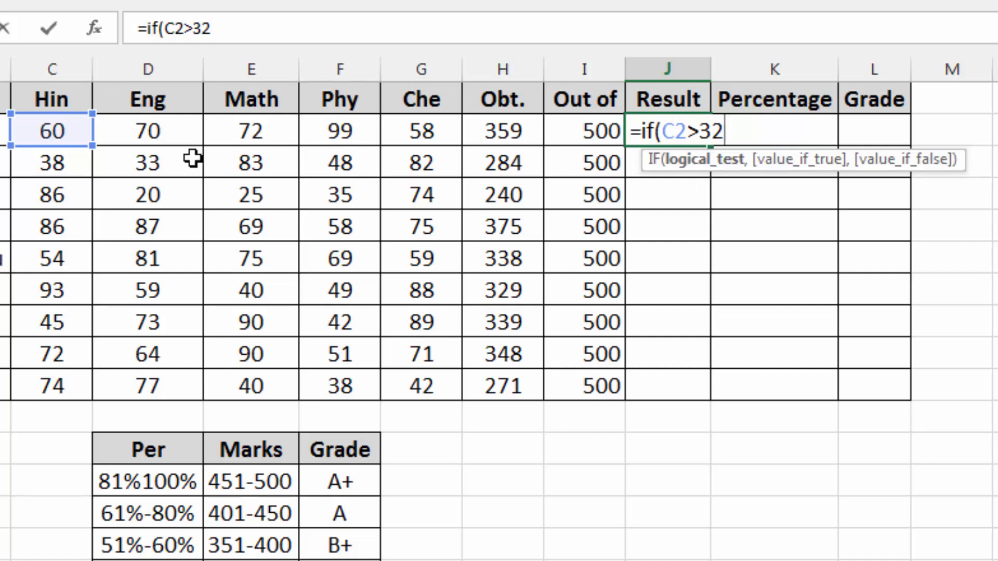
Wrap the C2>32 test of the IF formula in J2 in an AND function and add the condition D2>32.
click(662, 131)
text(and)
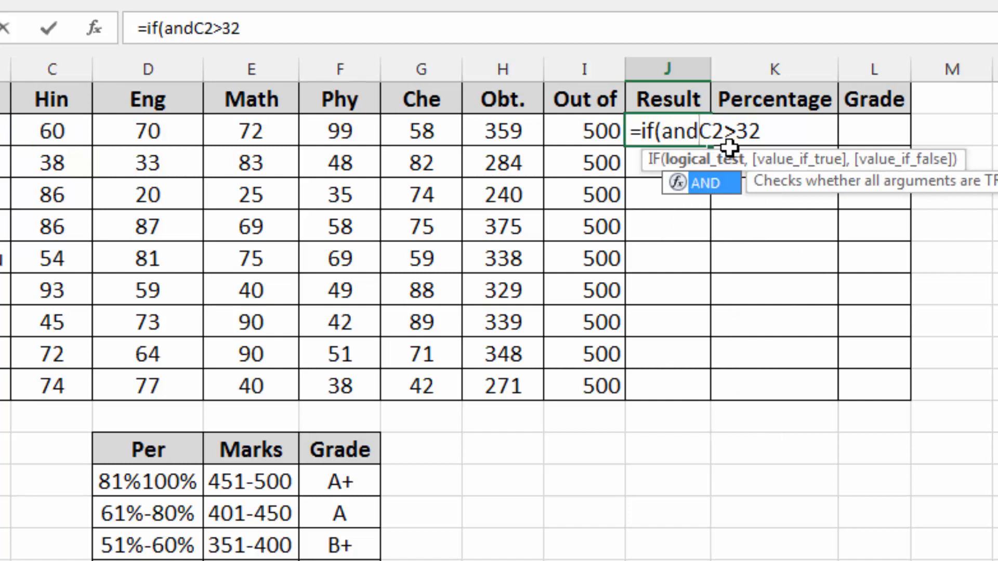
text(()
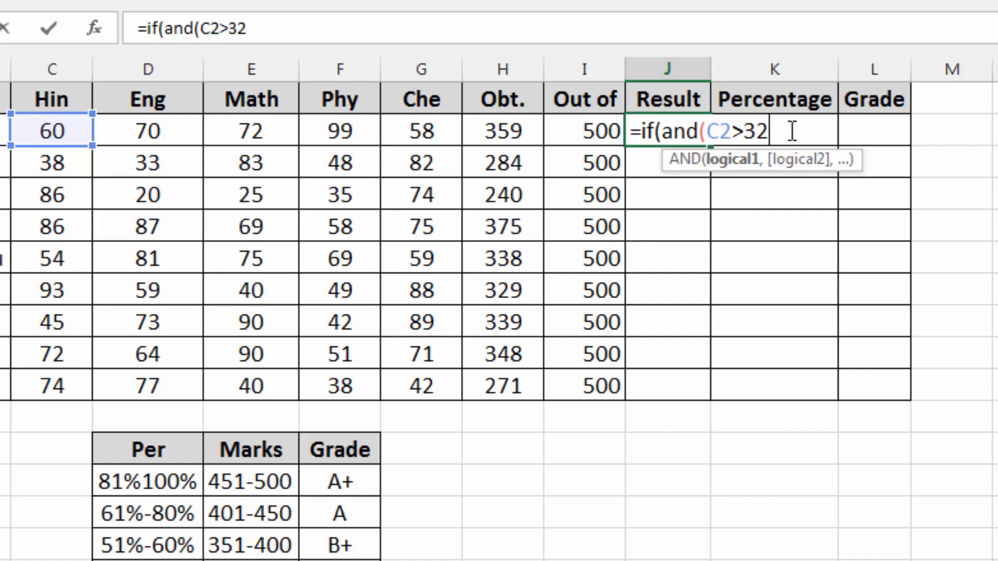
text(,)
click(149, 130)
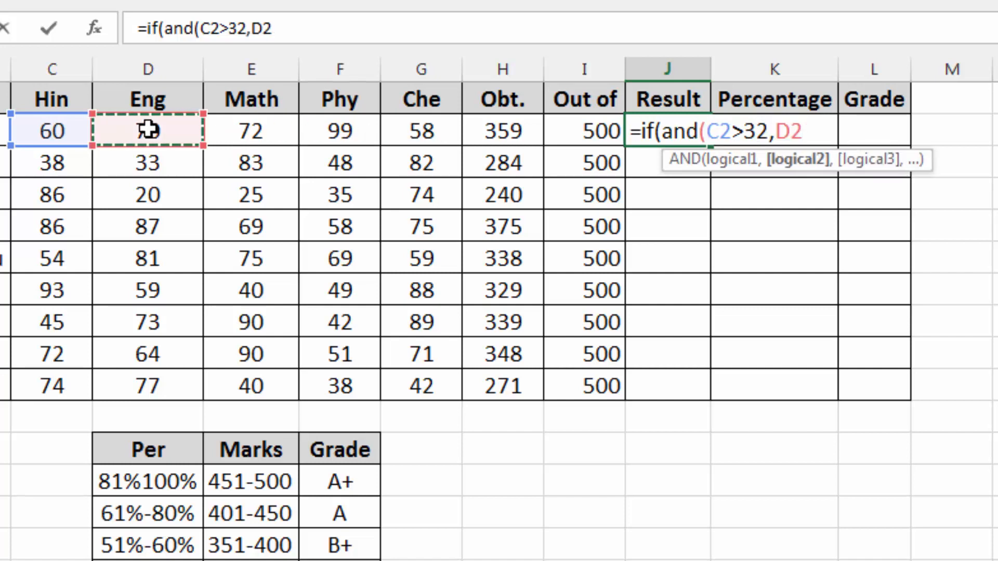
text(>32)
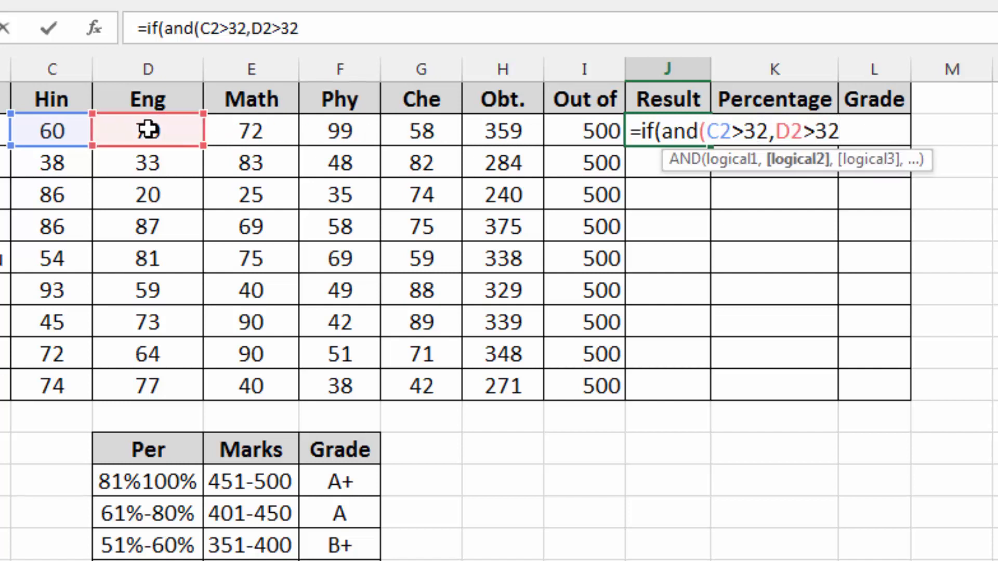
Add the conditions E2>32, F2>32 and G2>32 to the AND test in J2.
text(,)
click(251, 134)
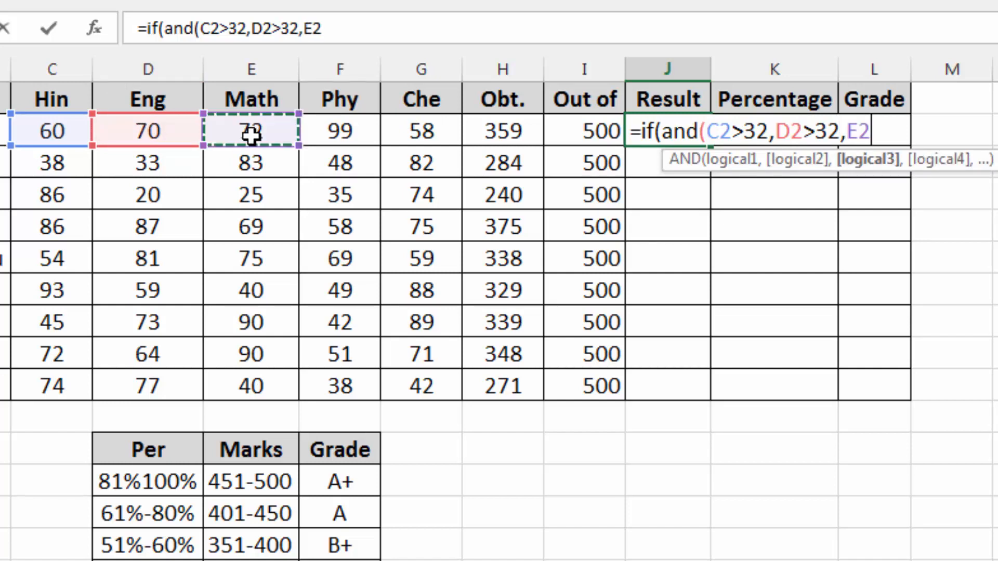
text(>32,)
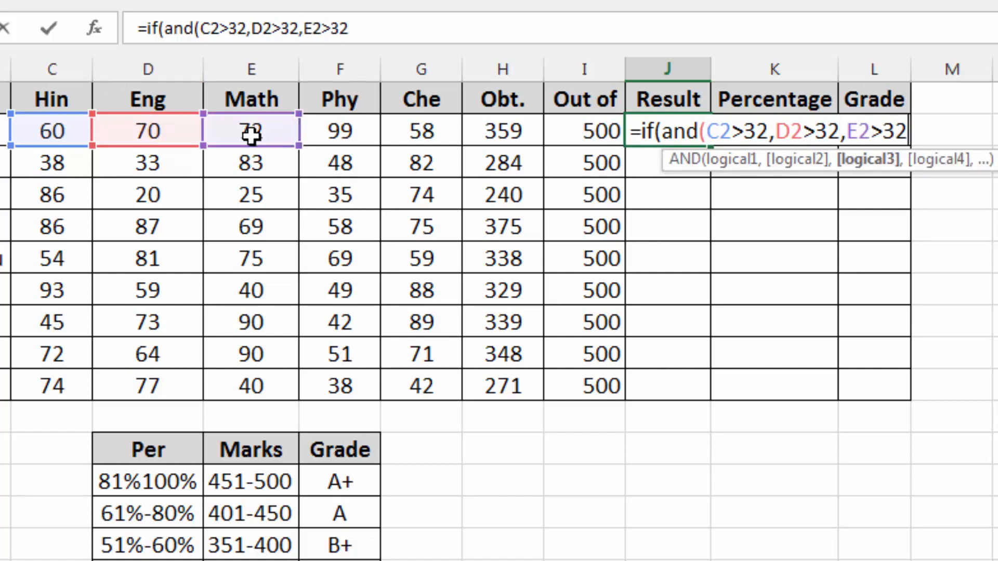
click(339, 132)
text(>32)
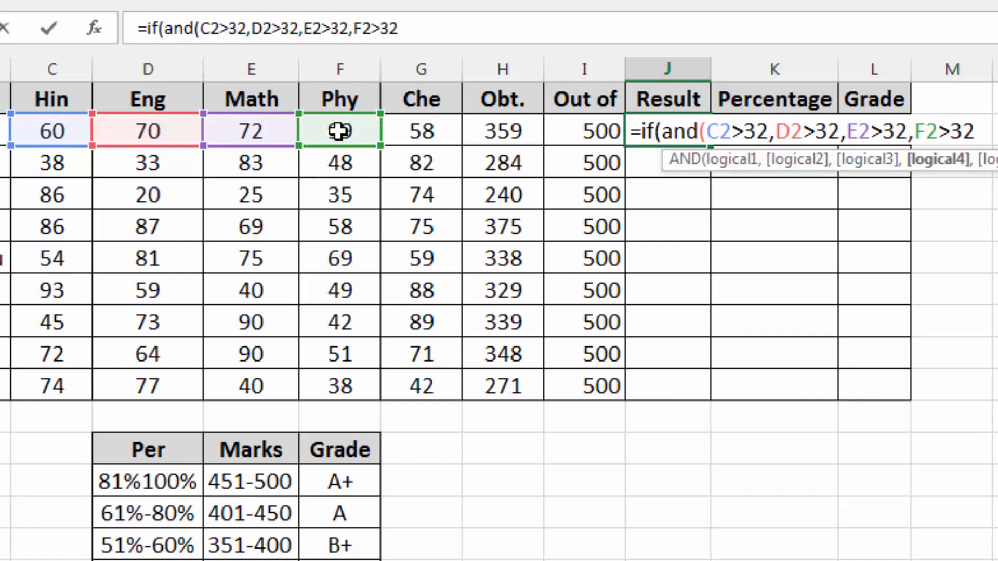
text(,)
click(407, 131)
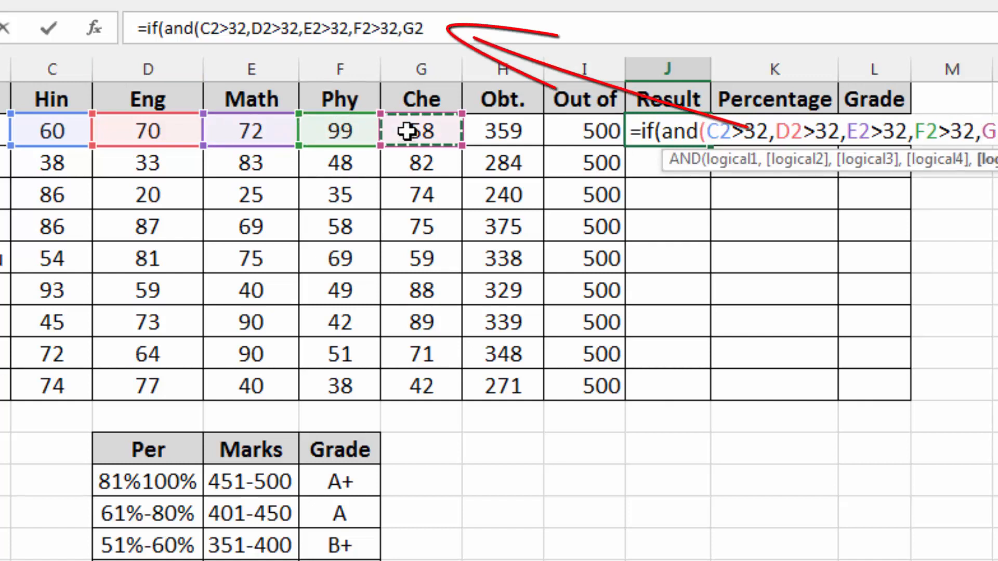
text(>32)
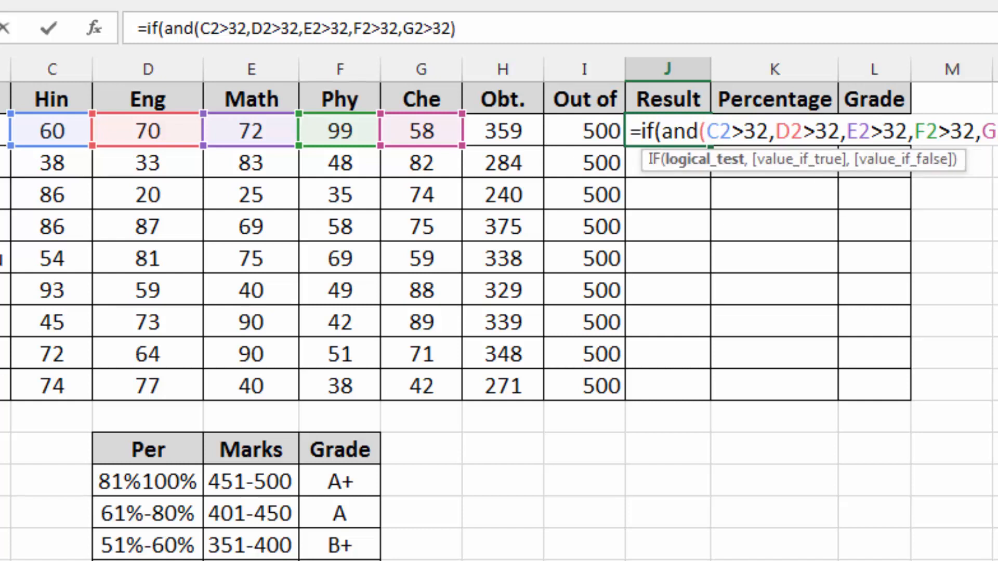
Complete the IF formula in J2 with "Pass" as the true value and "Fail" as the false value.
text(,"P)
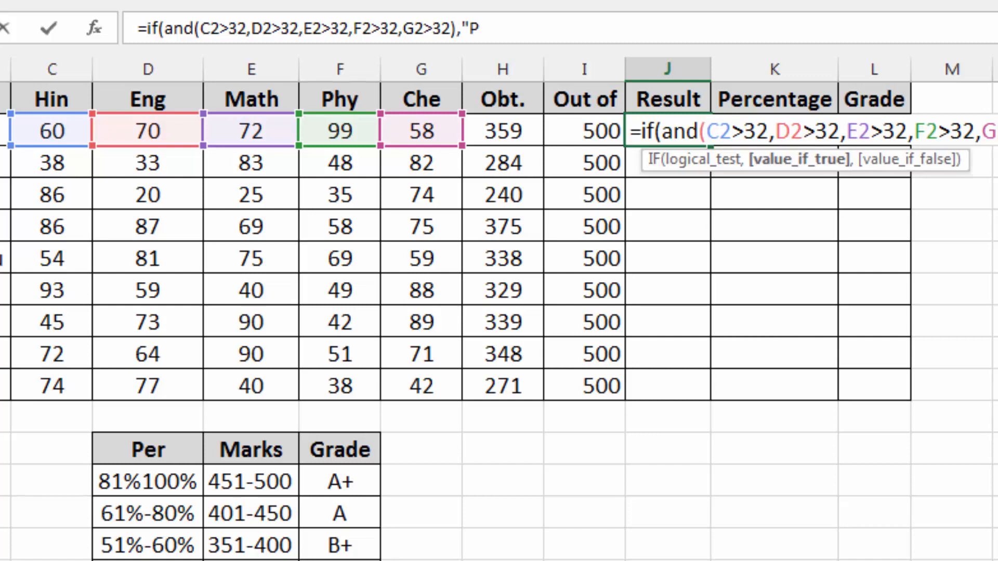
text(ass","Fail")
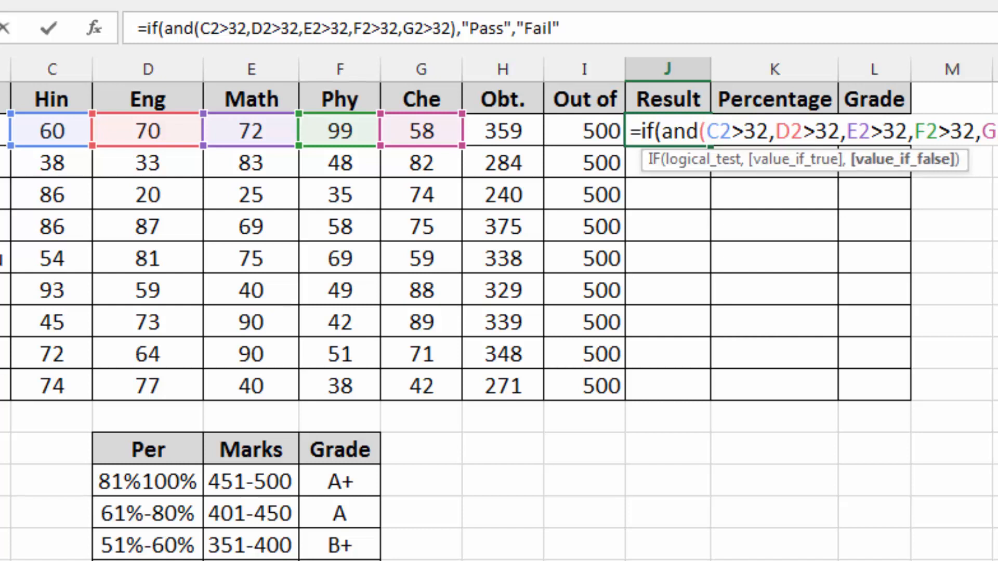
key(Return)
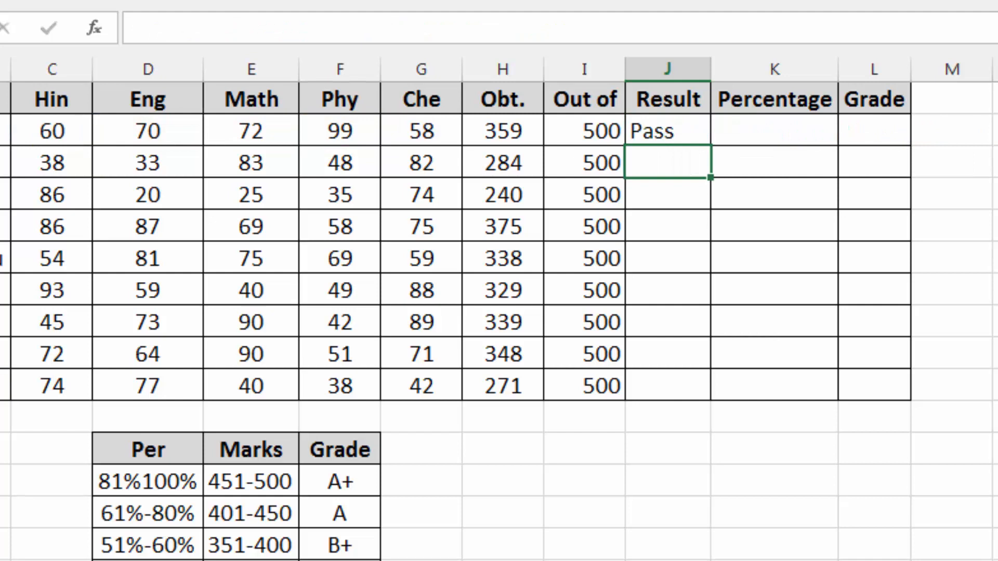
Copy the Result formula from J2 down to J10 and check the result in J4 against row 4's marks.
click(642, 130)
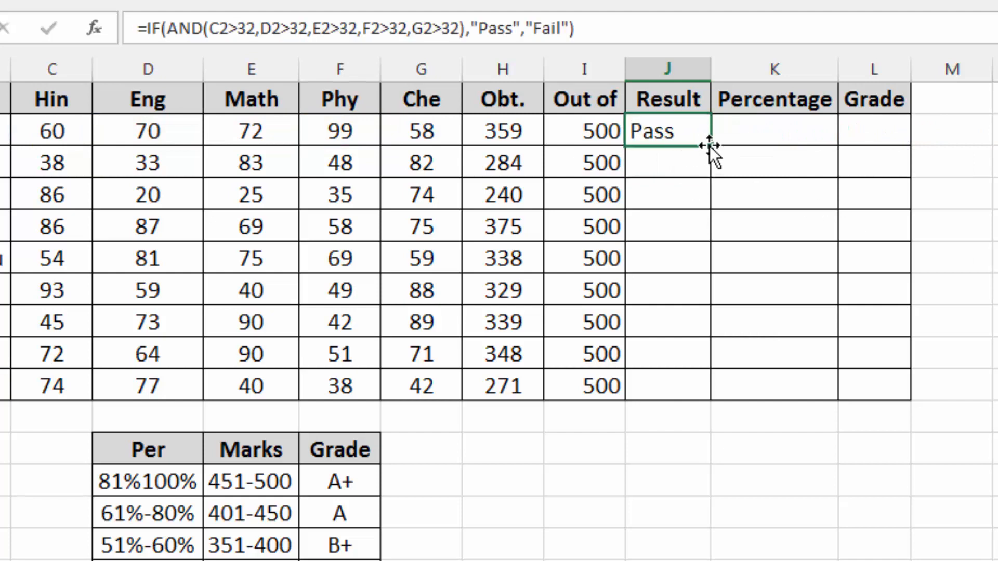
drag(710, 147, 707, 398)
click(660, 195)
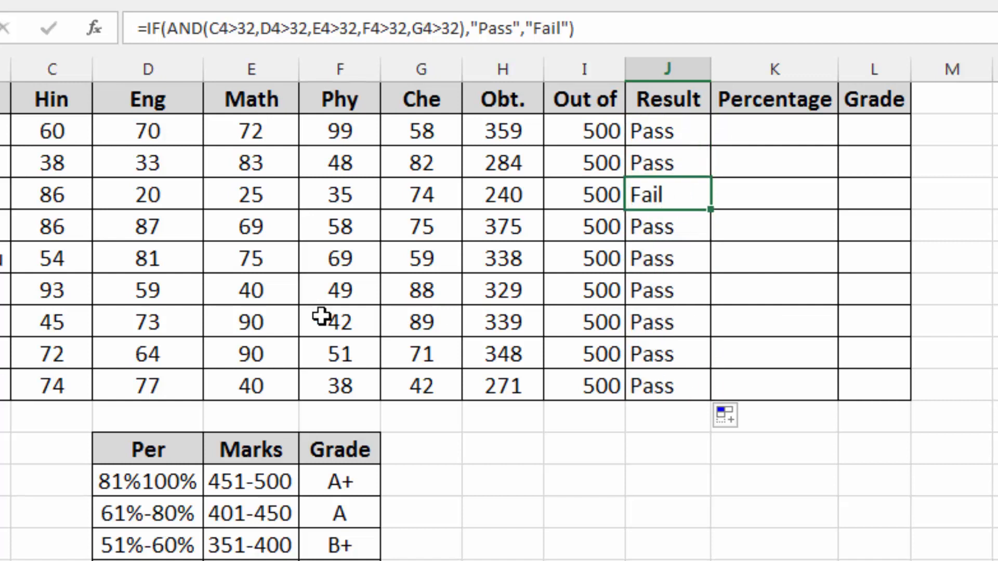
click(271, 201)
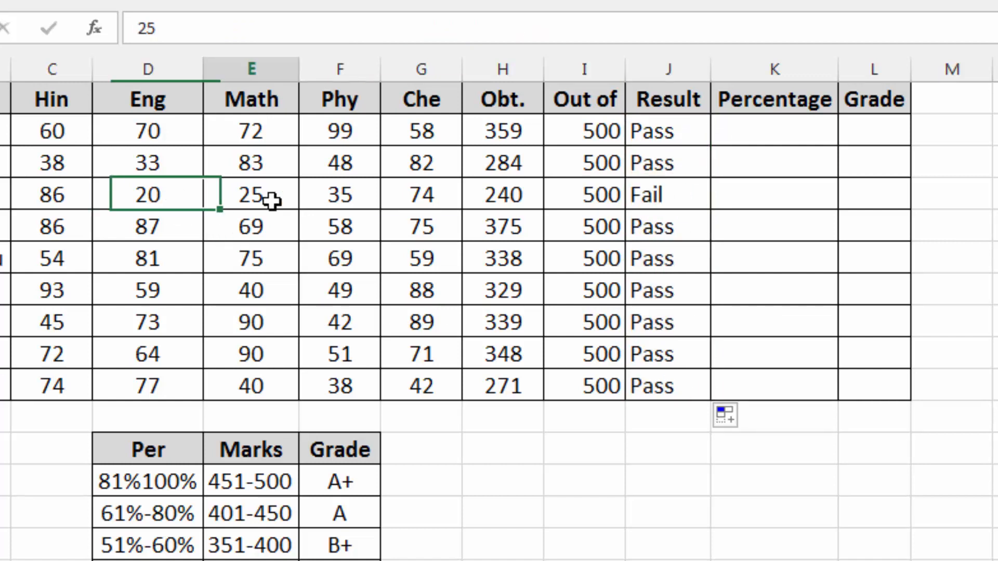
Set the Math marks in E5 to 30 and check the total in H5 and the result in J5.
click(259, 225)
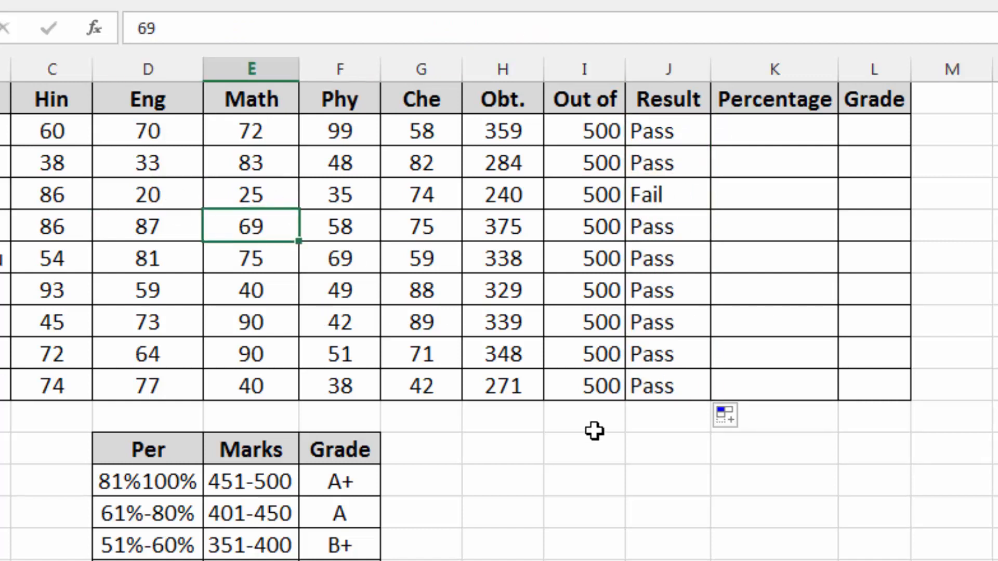
text(30)
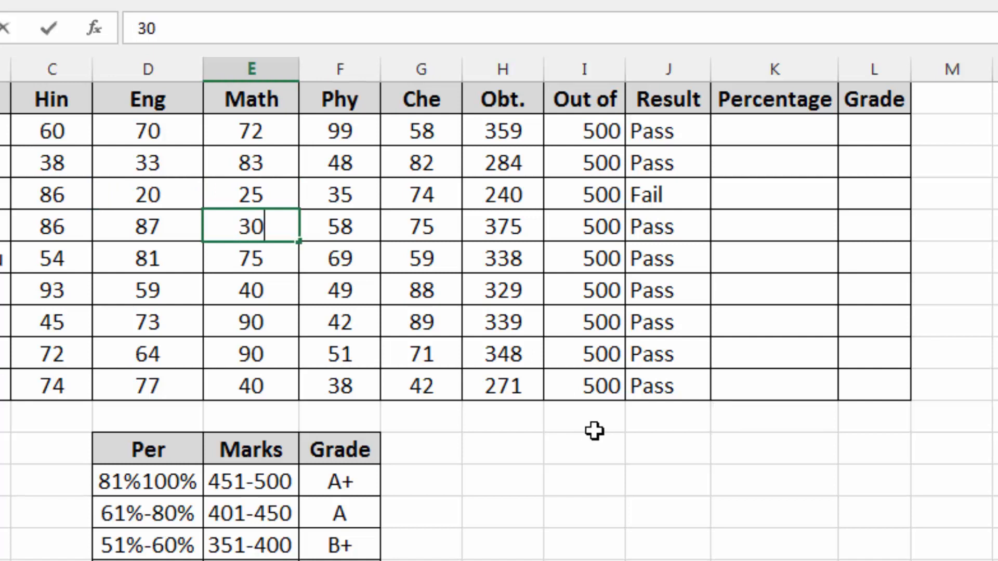
key(Return)
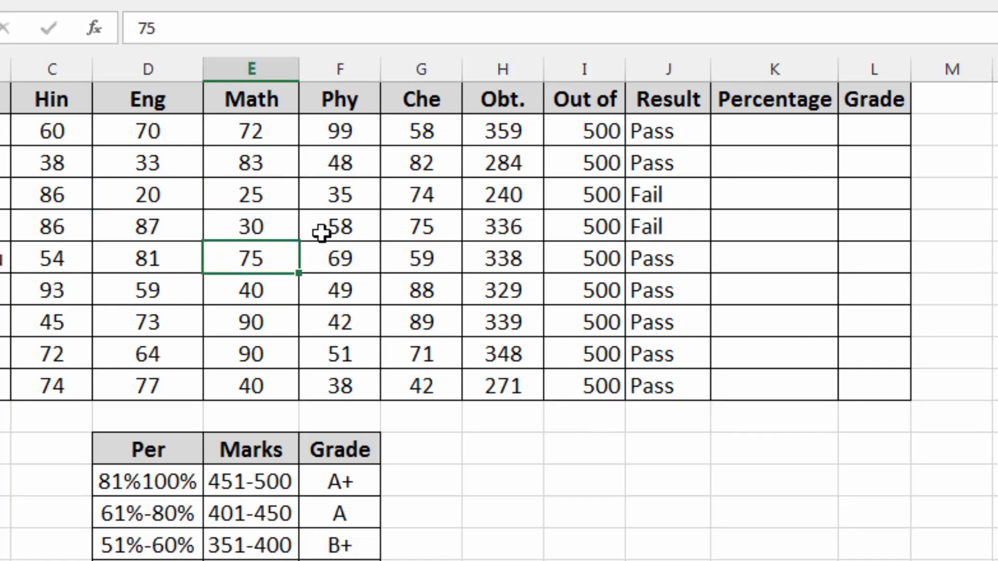
click(259, 229)
click(507, 231)
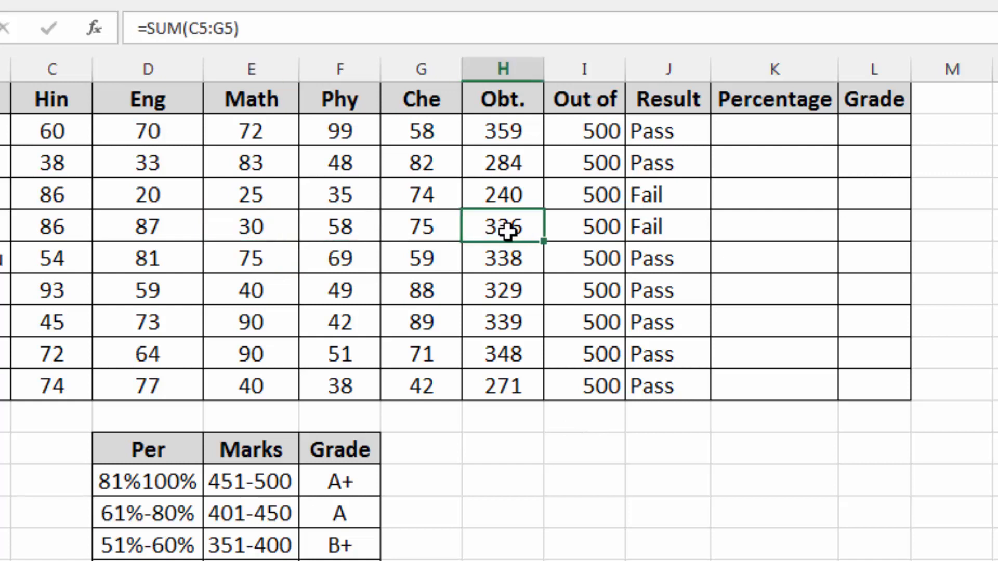
click(260, 229)
click(680, 228)
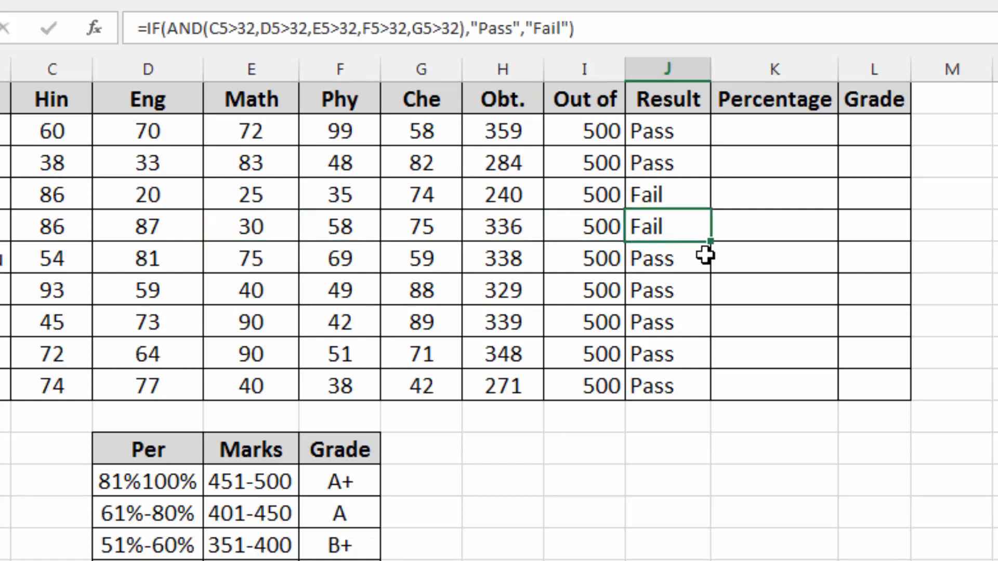
Review the Result column J2:J10 and the IF with AND formulas in J2 and J4.
drag(669, 131, 676, 379)
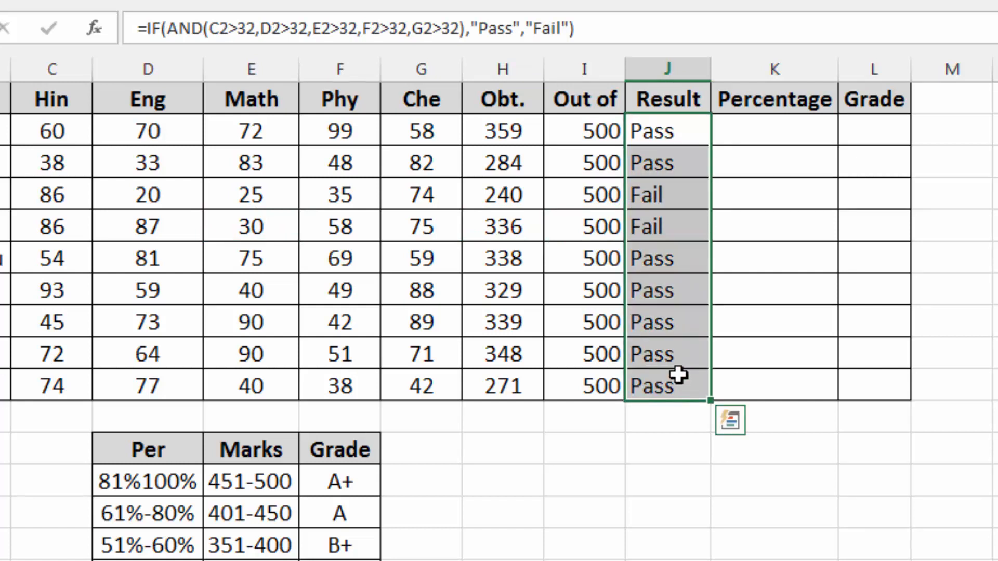
click(679, 127)
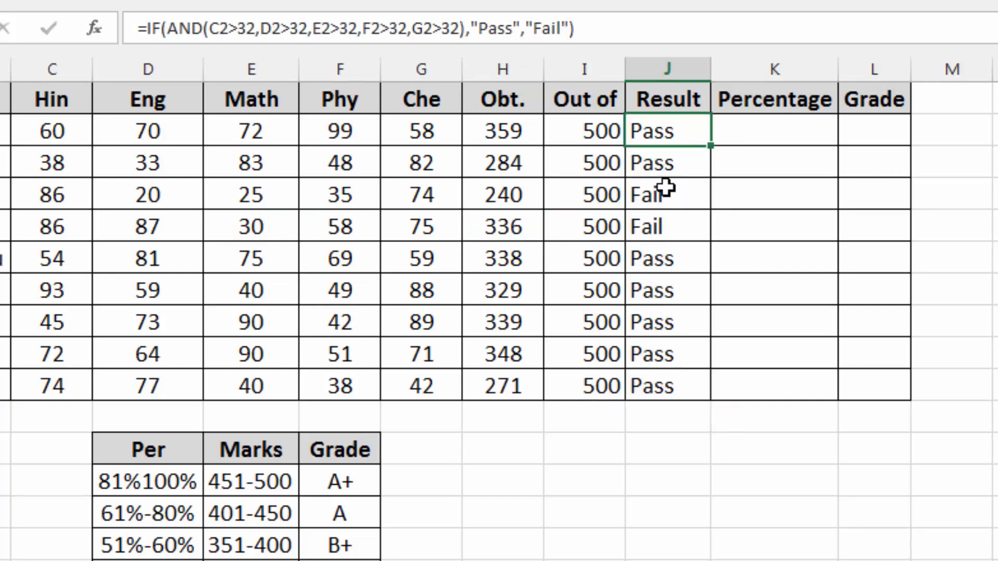
click(666, 185)
Start an IF formula in K2 with an OR test whose first condition is C2<33.
click(737, 136)
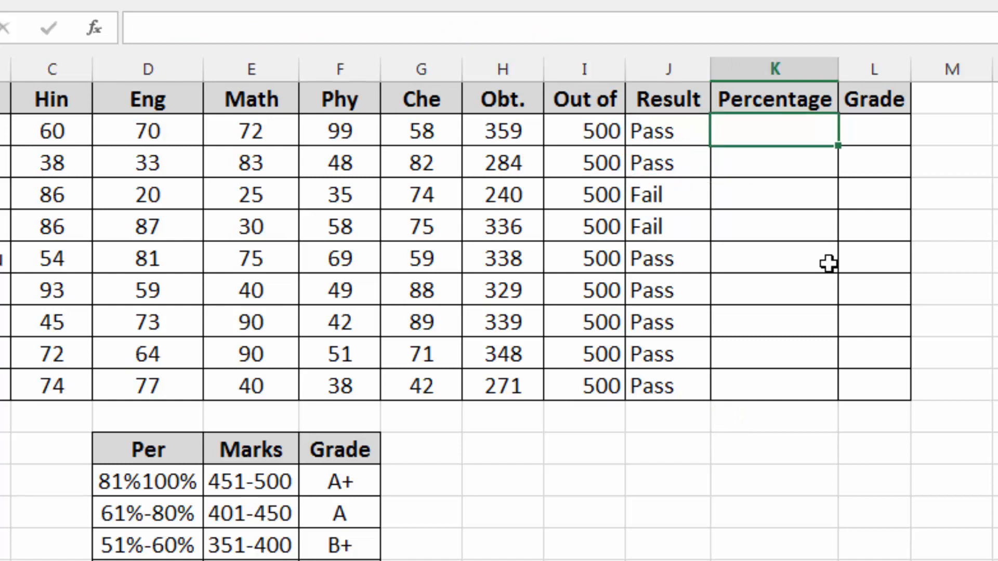
text(=if()
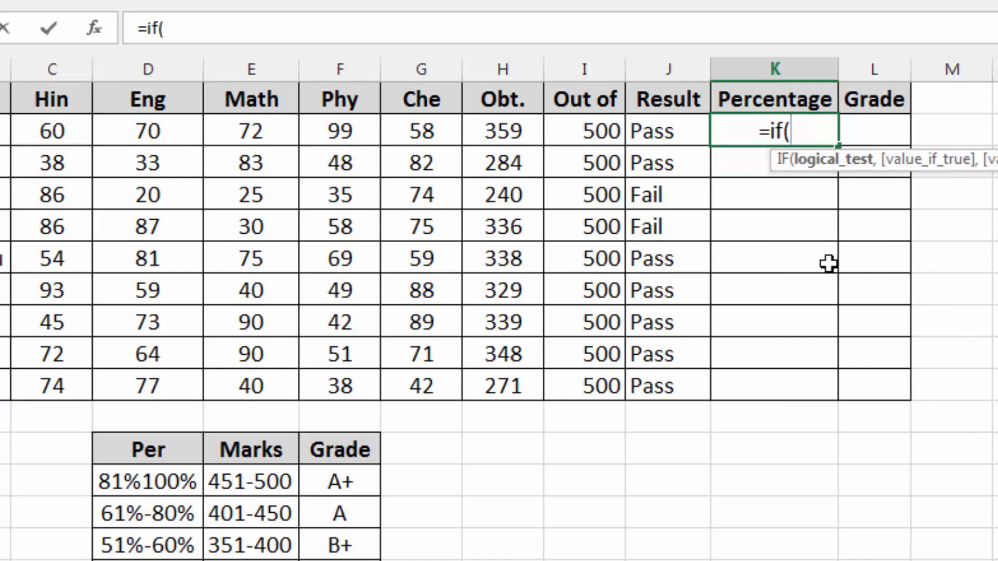
text(or)
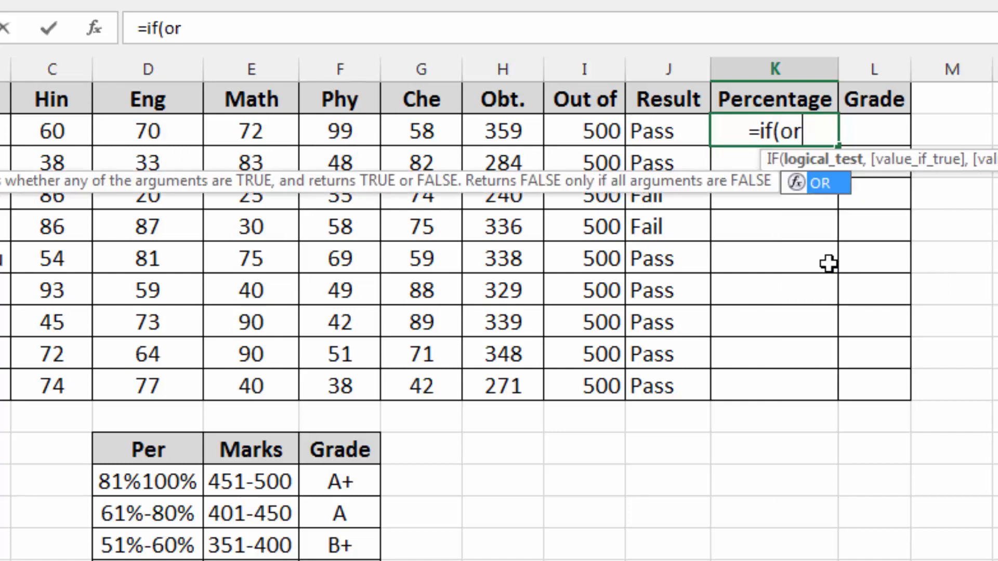
text(()
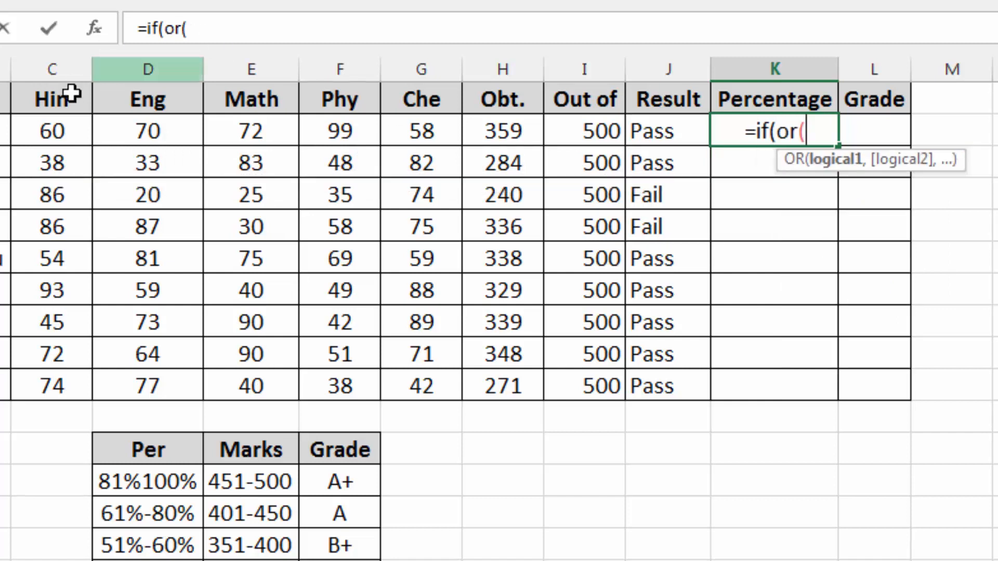
click(61, 132)
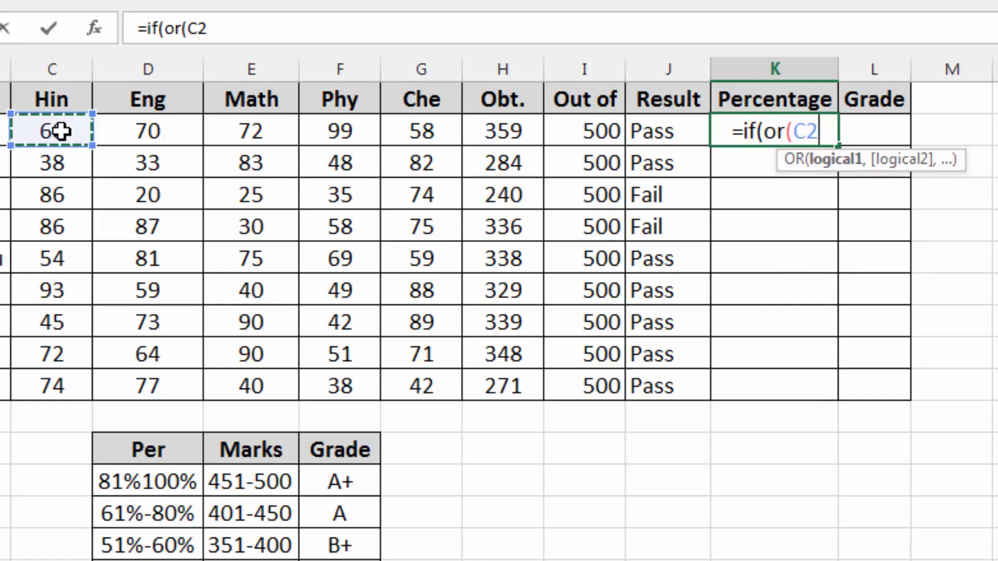
text(<)
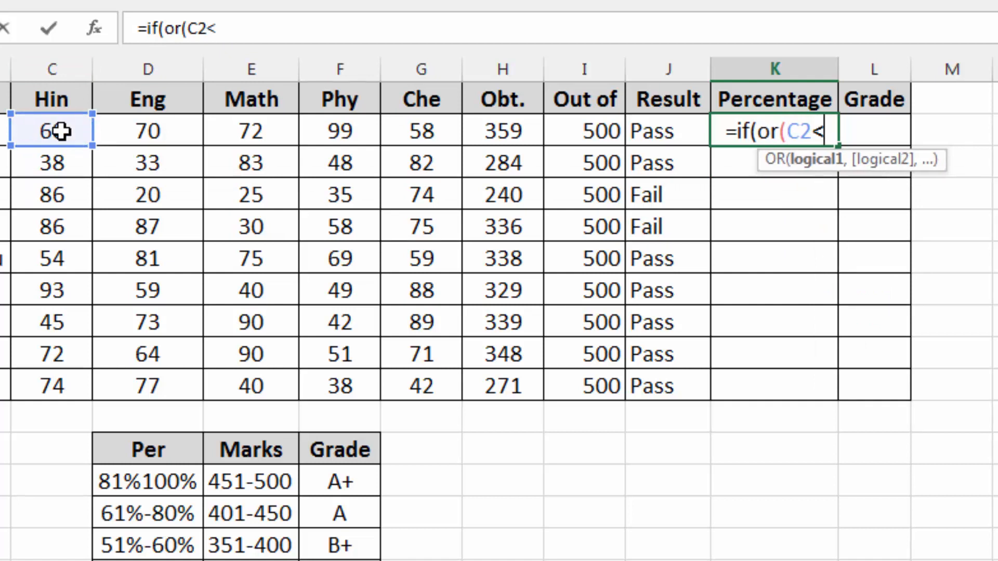
text(33)
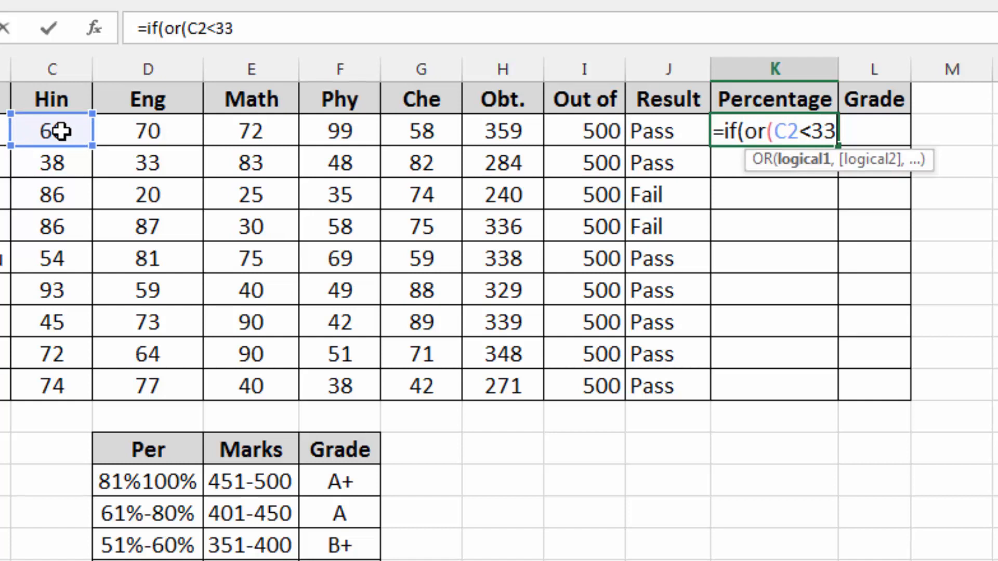
text(,)
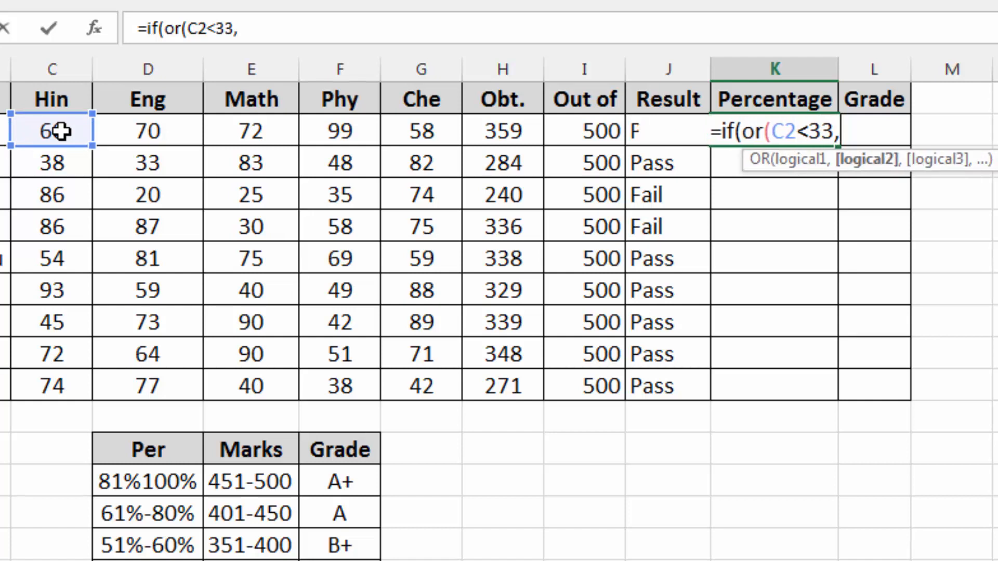
Add the conditions D2<33, E2<33, F2<33 and G2<33 to the OR test in K2 and close the test.
click(134, 120)
text(<33)
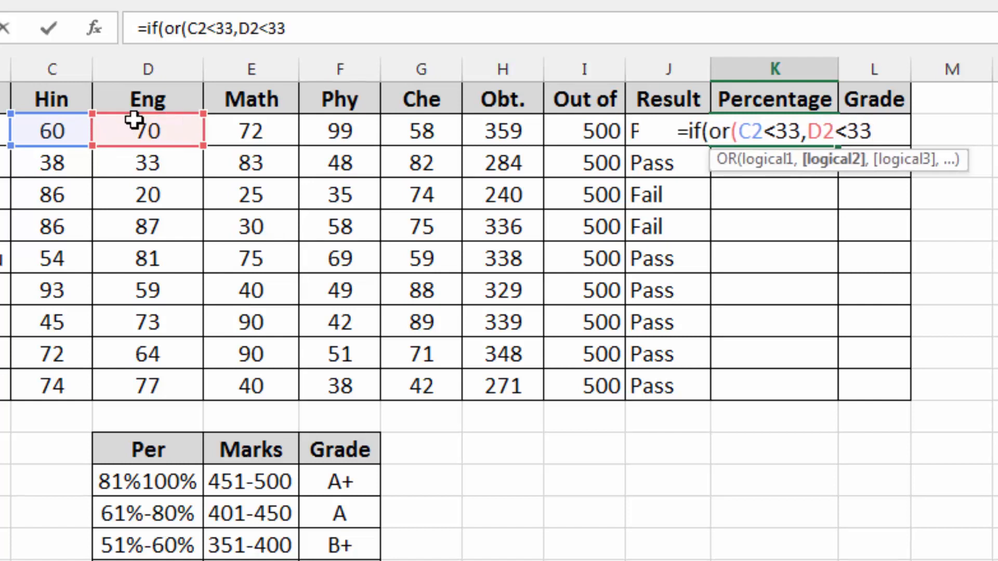
text(,)
click(245, 120)
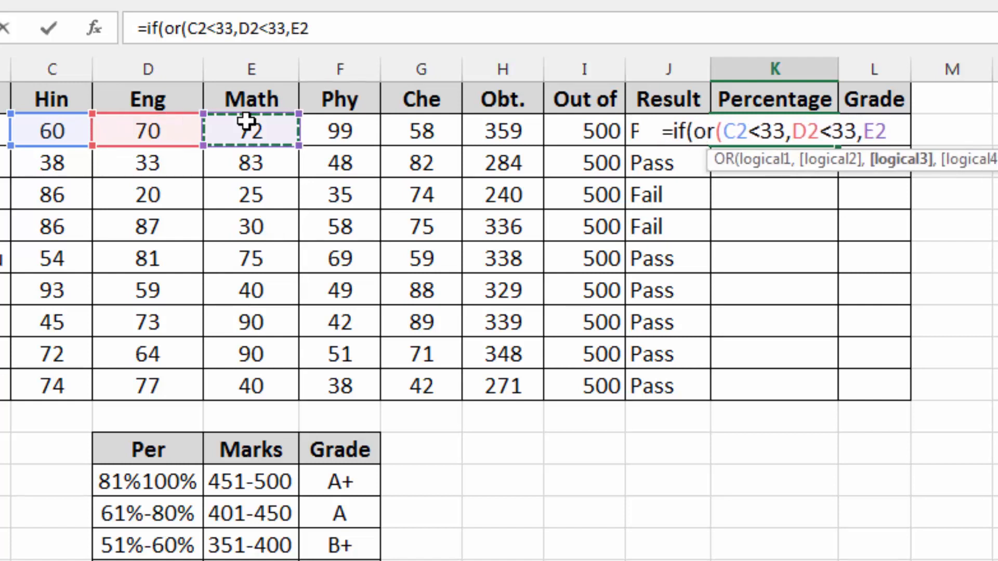
text(<33,)
click(330, 126)
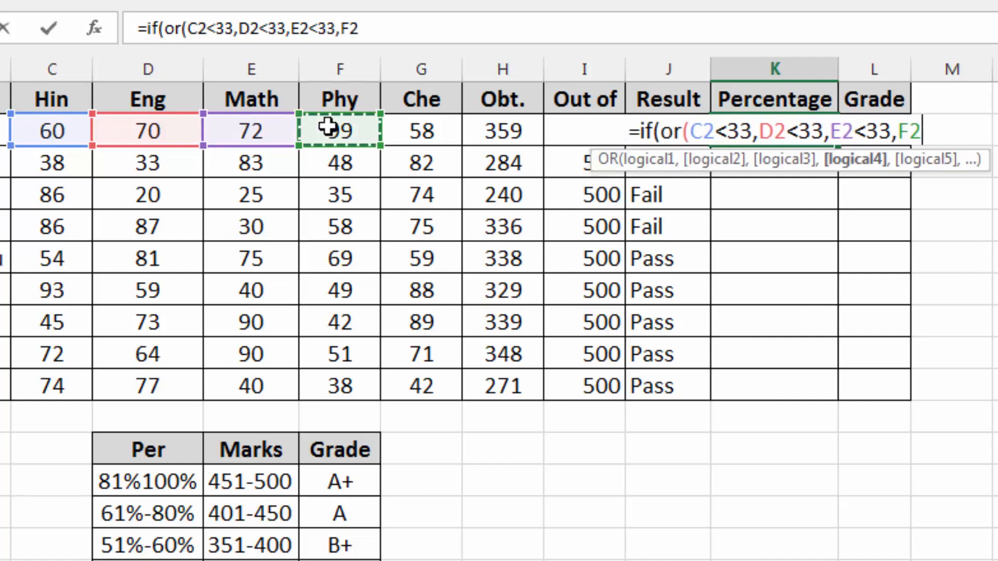
text(<33)
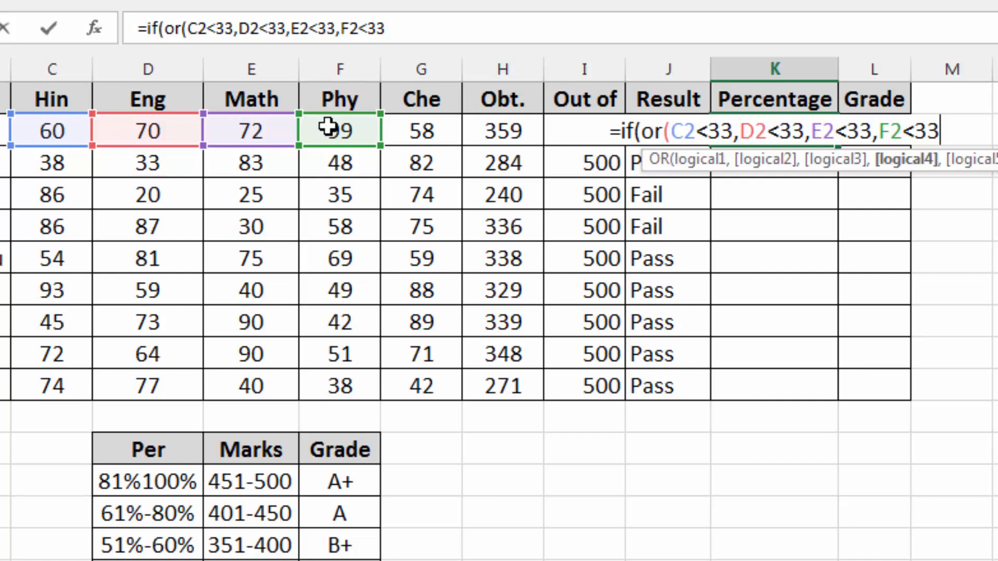
text(,)
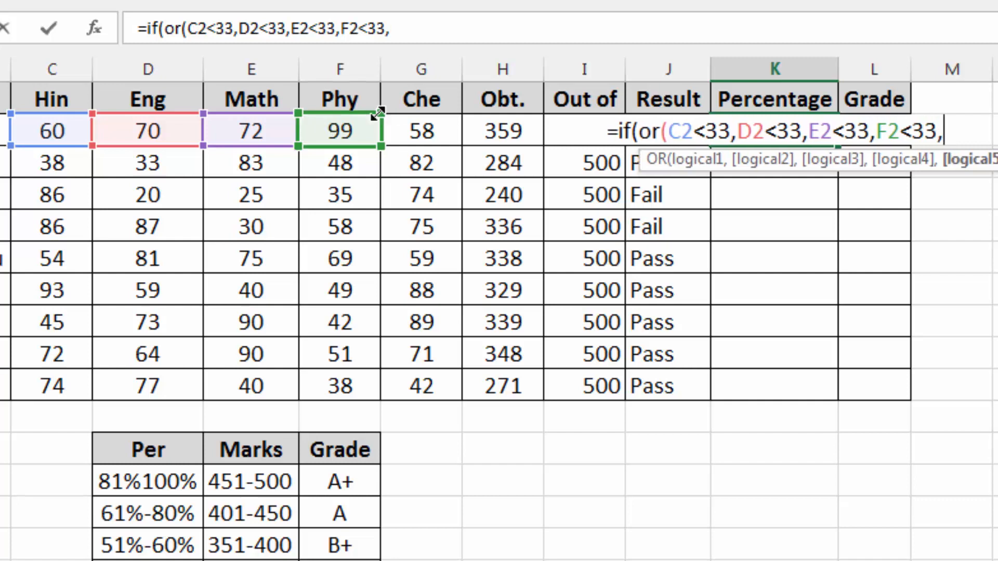
click(419, 126)
text(<33)
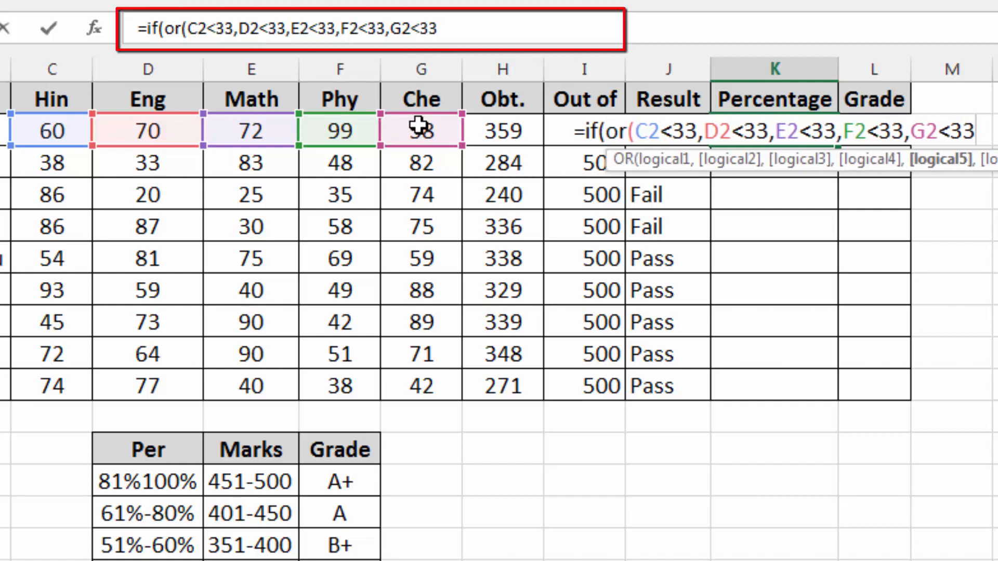
text())
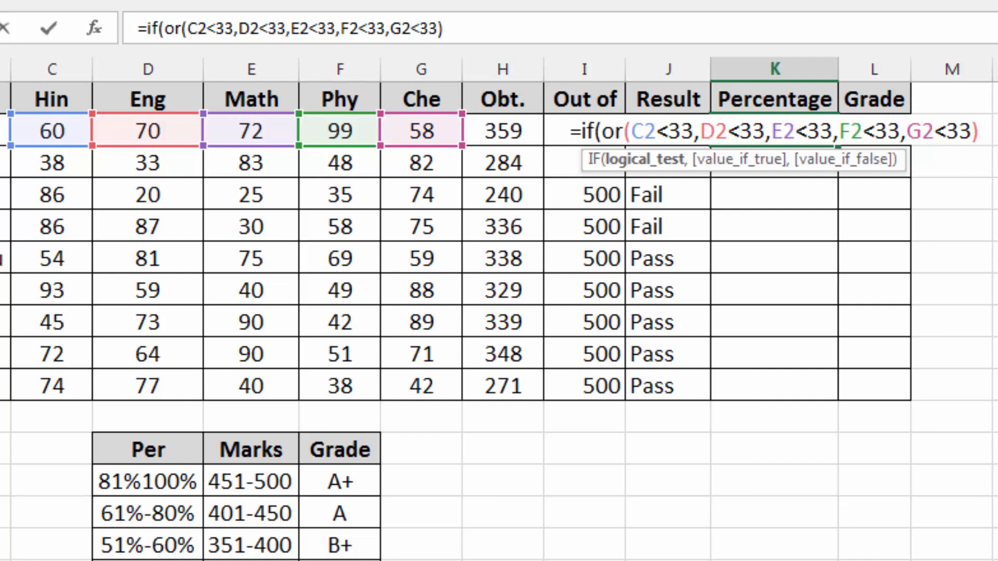
Complete the K2 formula with "Fail" as the true value and "Pass" as the false value, accepting the suggested correction.
text(,"F)
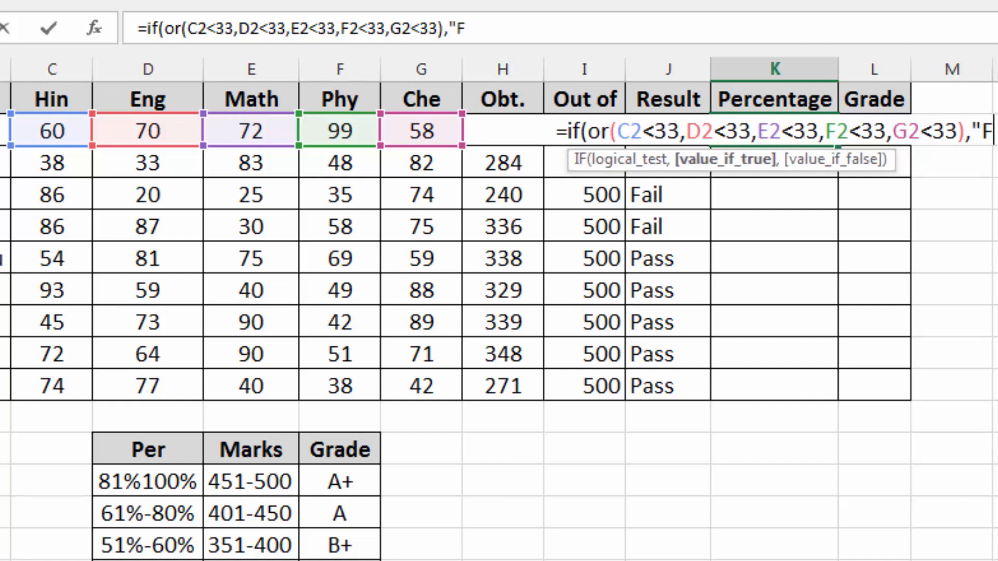
text(ail","Pa)
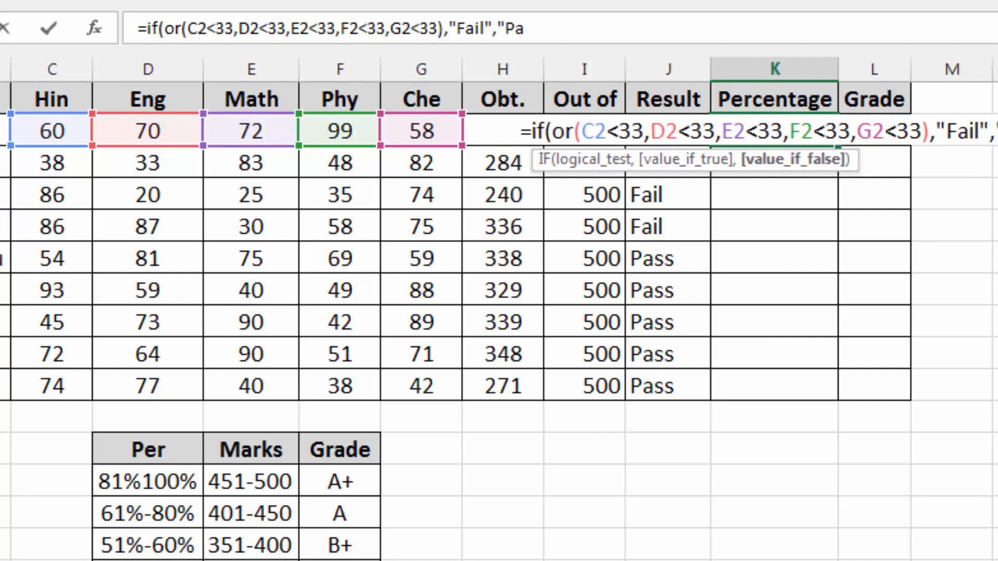
text(ss))
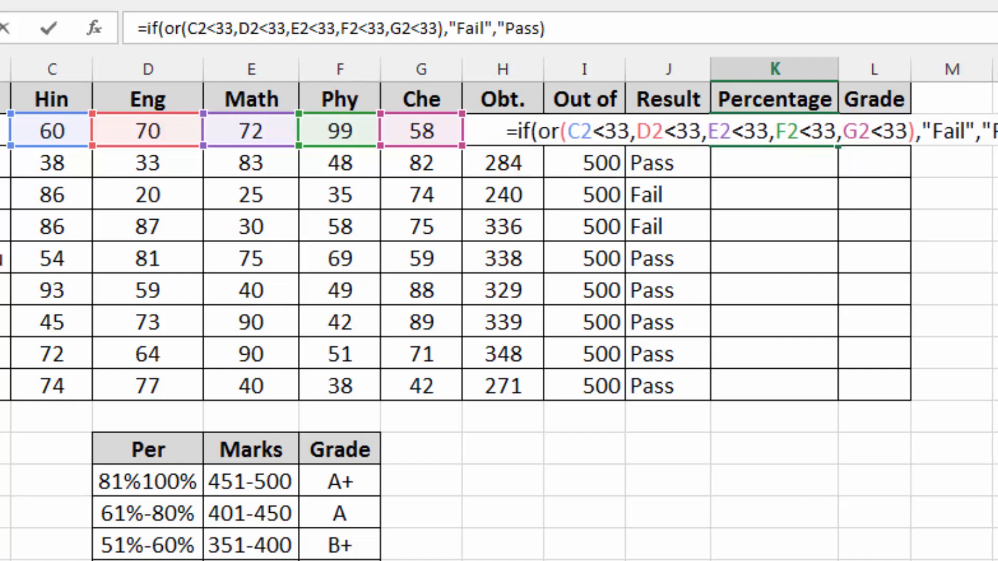
key(Return)
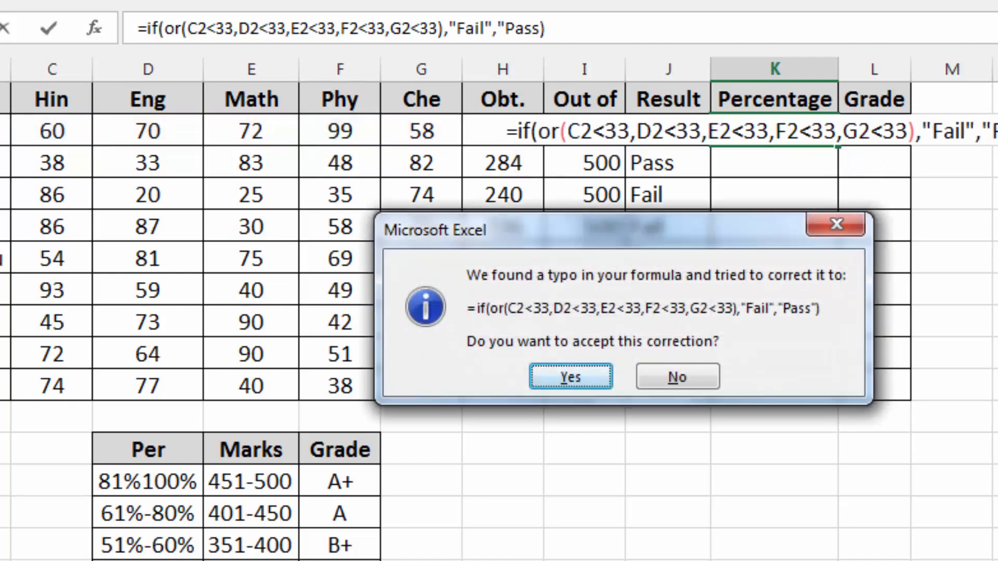
click(570, 376)
Copy the IF with OR formula from K2 down to K10, and clear K2:K10 after checking K3.
click(807, 133)
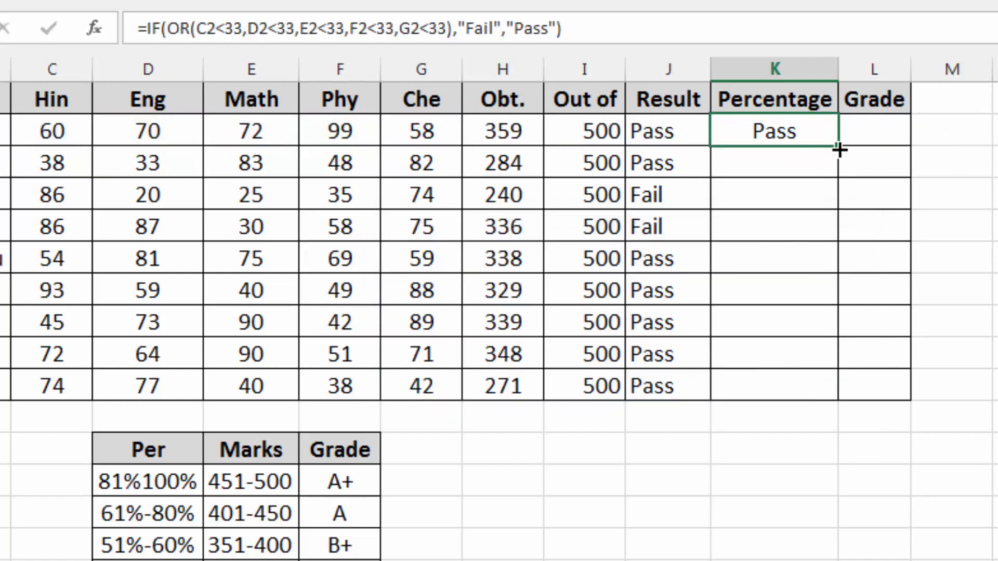
drag(841, 149, 838, 401)
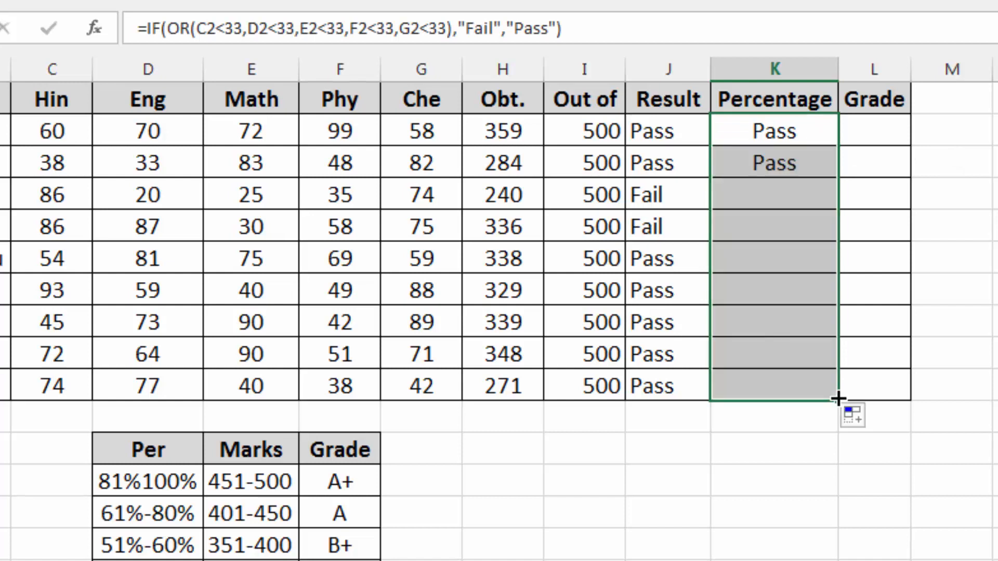
click(786, 165)
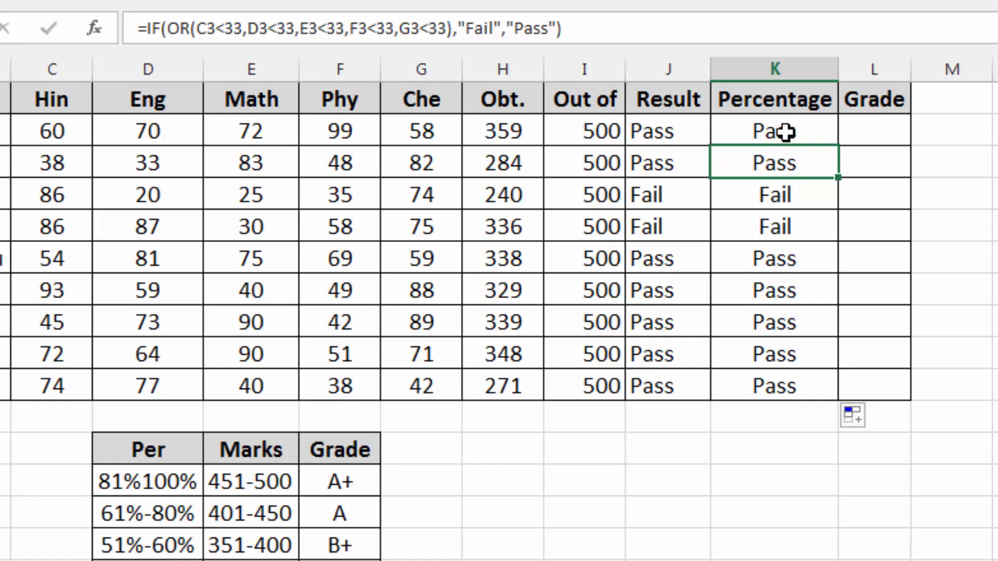
drag(787, 132, 793, 370)
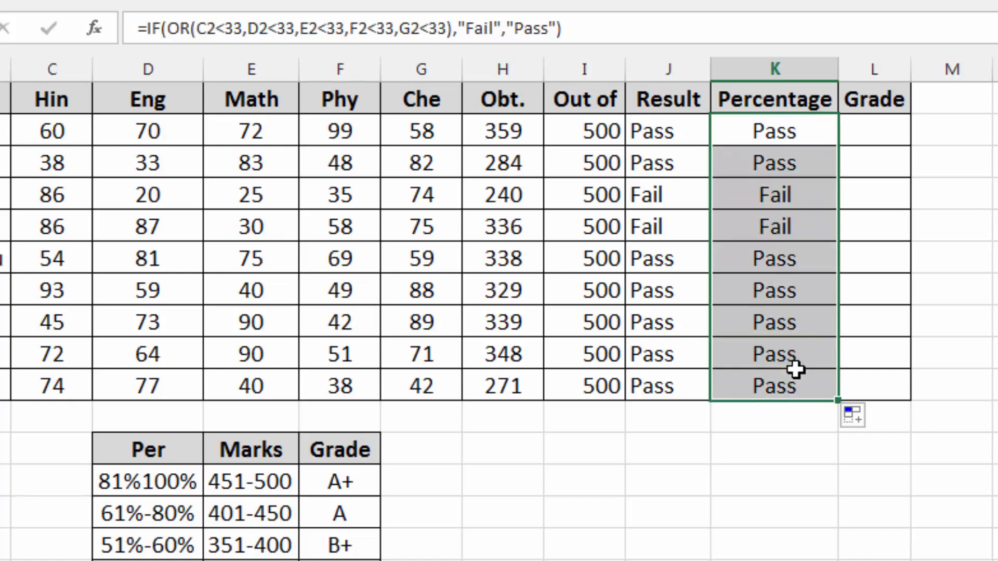
key(Delete)
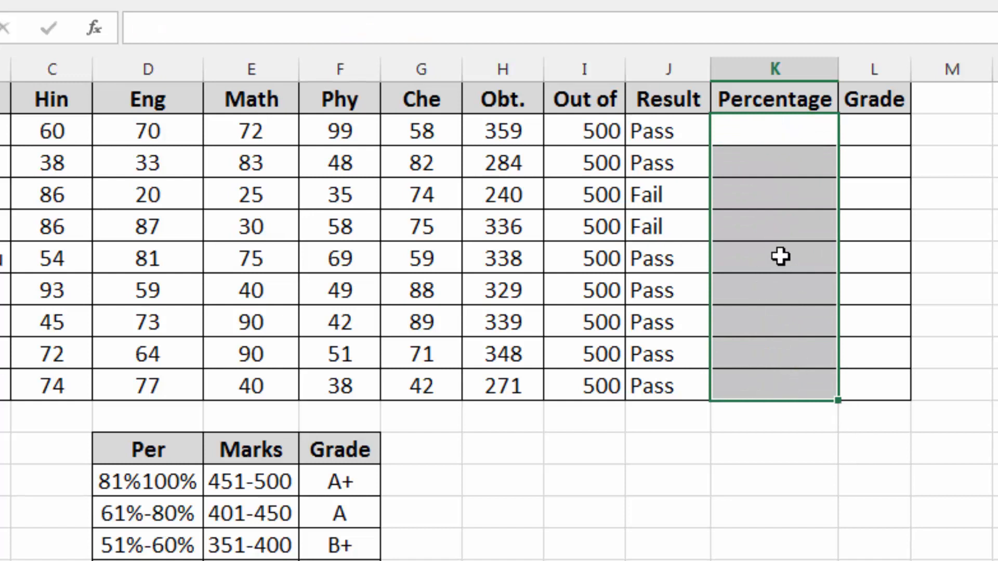
Enter the percentage formula =H2*100/I2 in K2.
click(770, 130)
text(=)
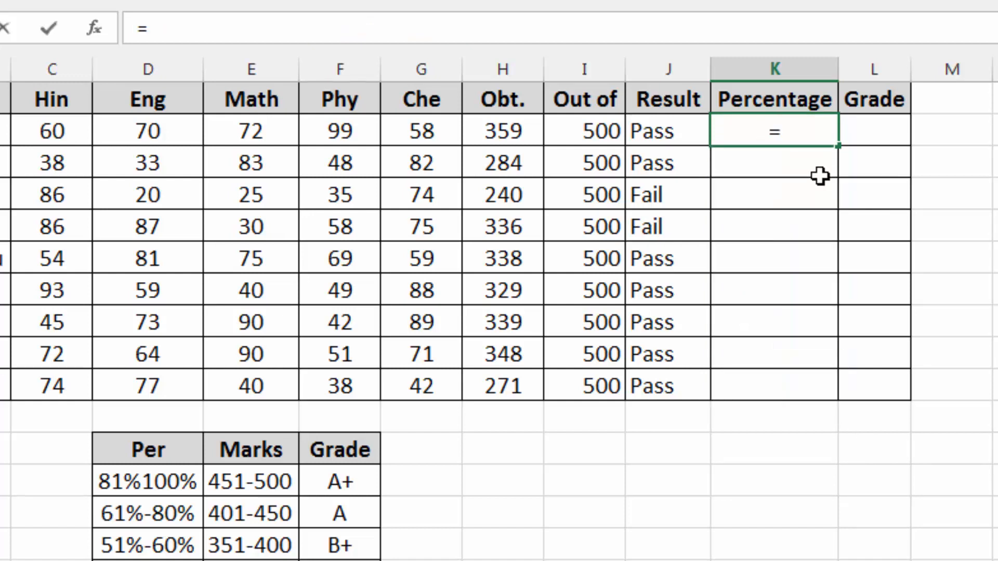
click(508, 131)
text(*100/)
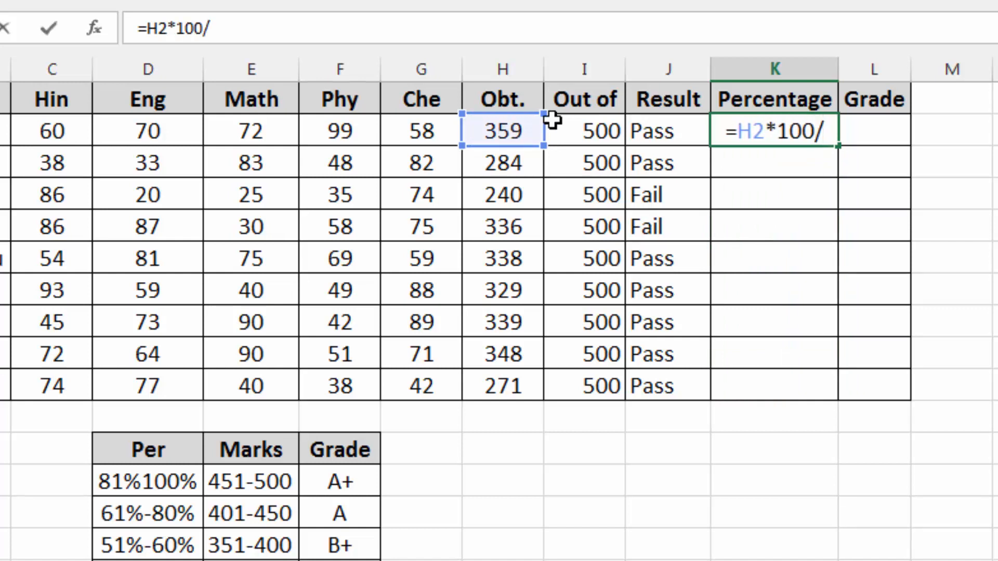
click(578, 130)
key(Return)
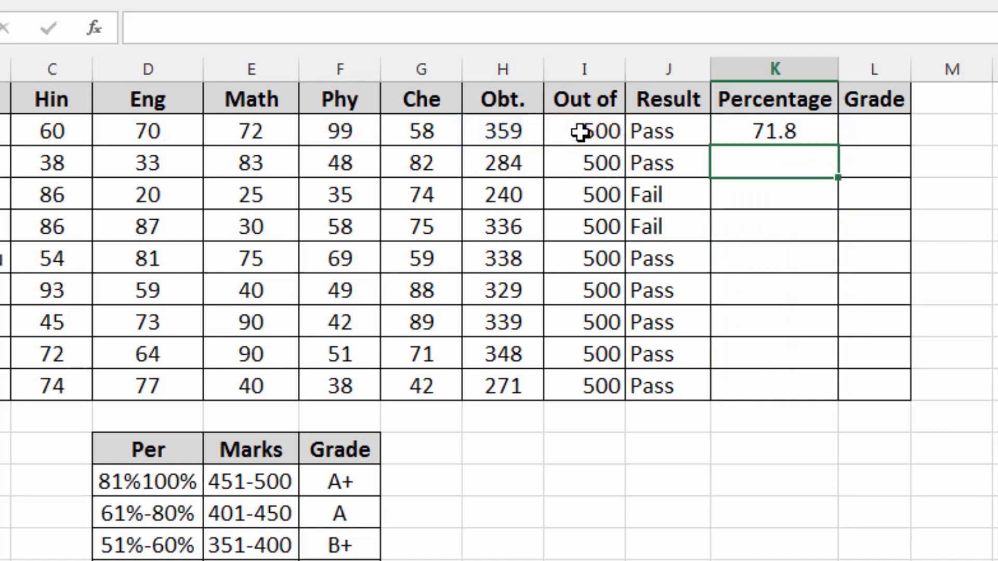
Copy the percentage formula from K2 down to K10 and format the range with two decimal places.
click(822, 139)
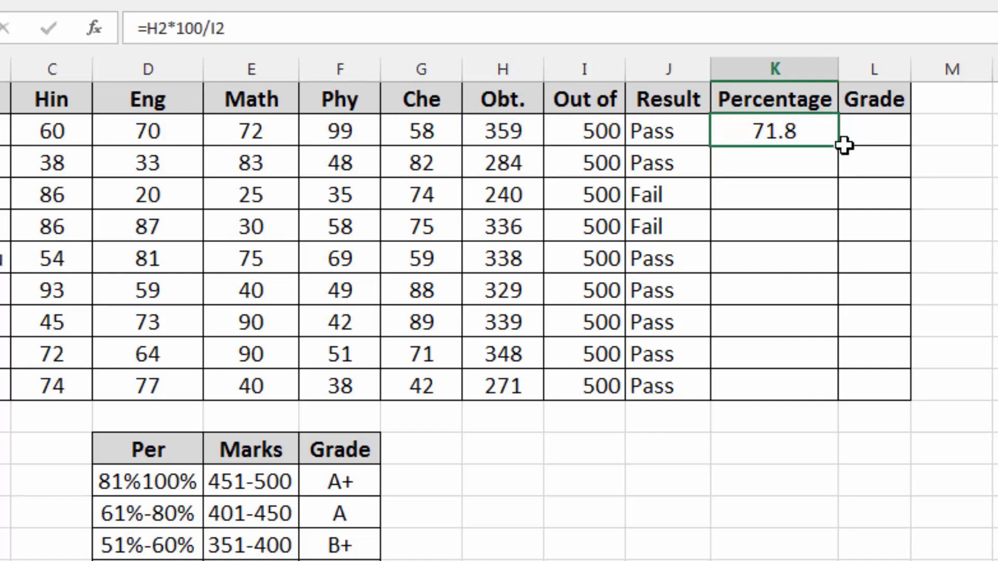
double_click(838, 146)
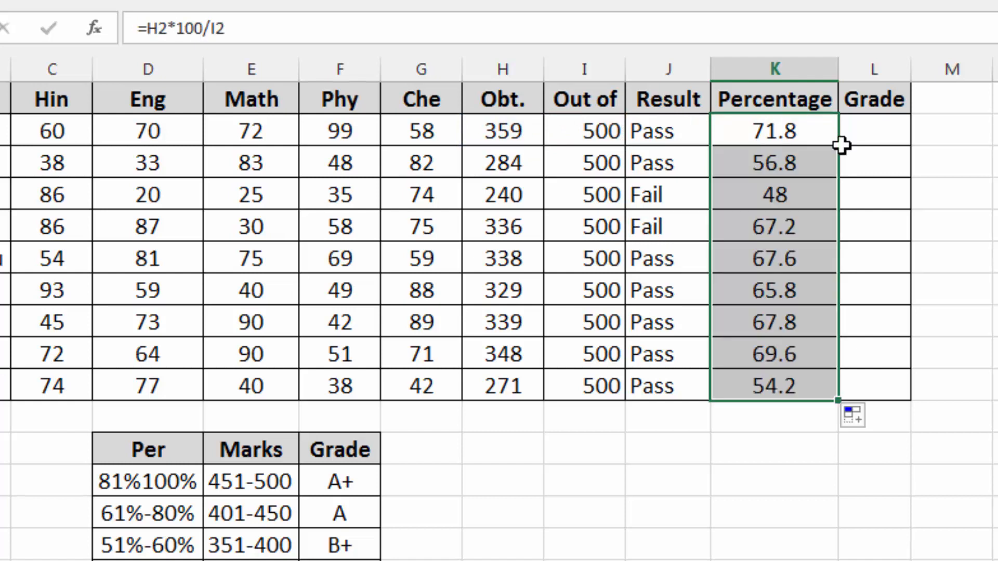
click(650, 1)
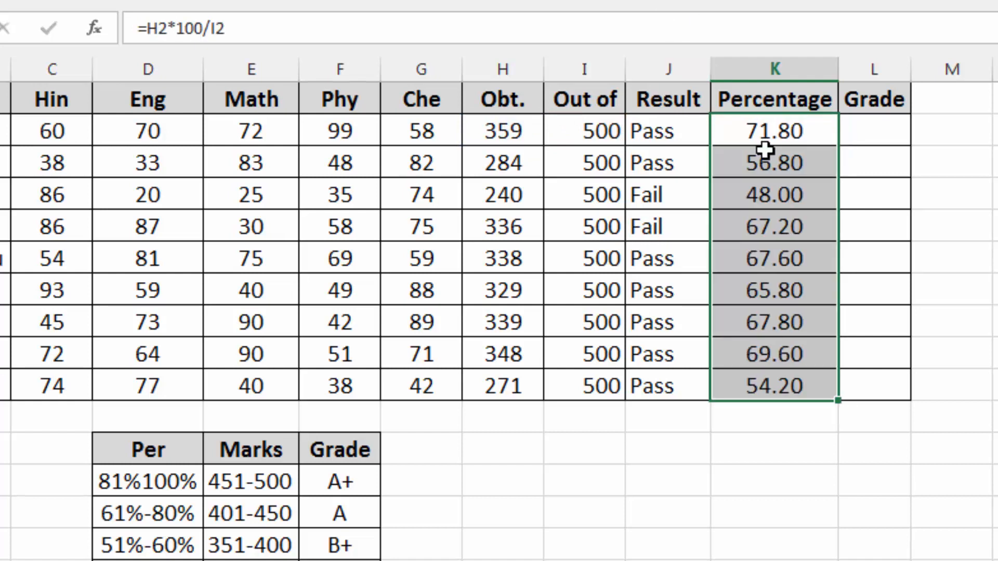
Examine the grade table below the marks, matching each Marks range with its grade from D up to A+.
click(868, 136)
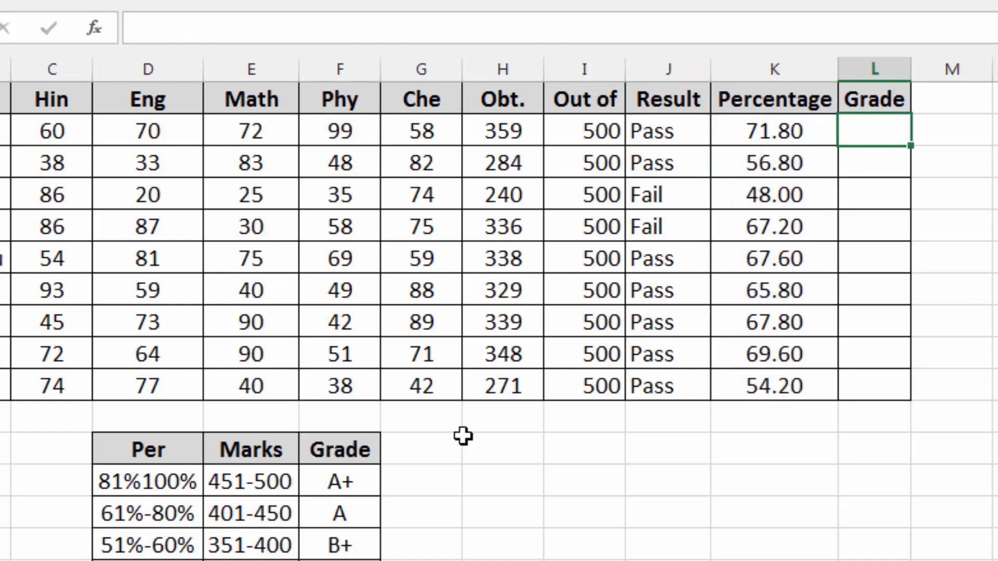
scroll(462, 435, down, 1)
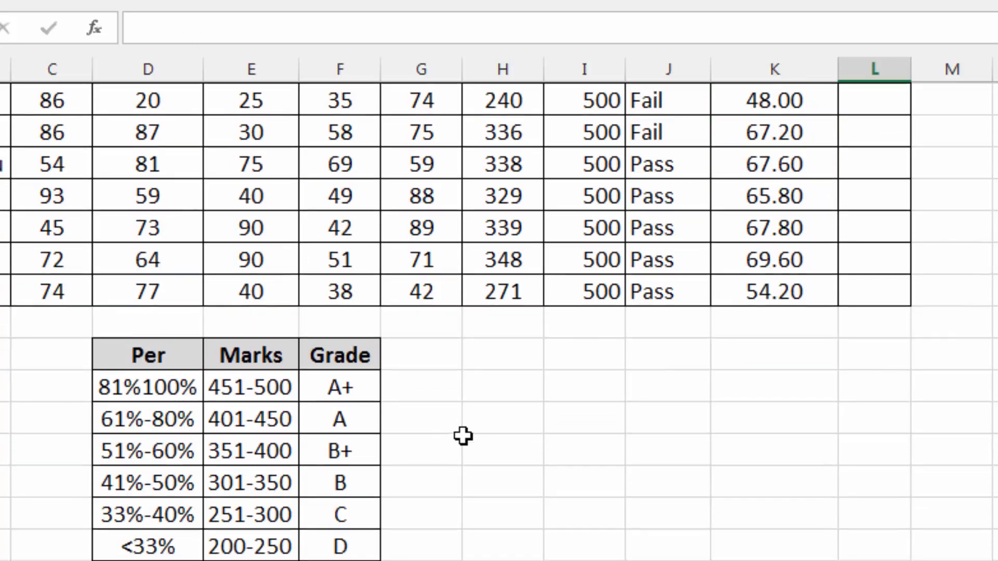
click(197, 363)
drag(197, 364, 343, 544)
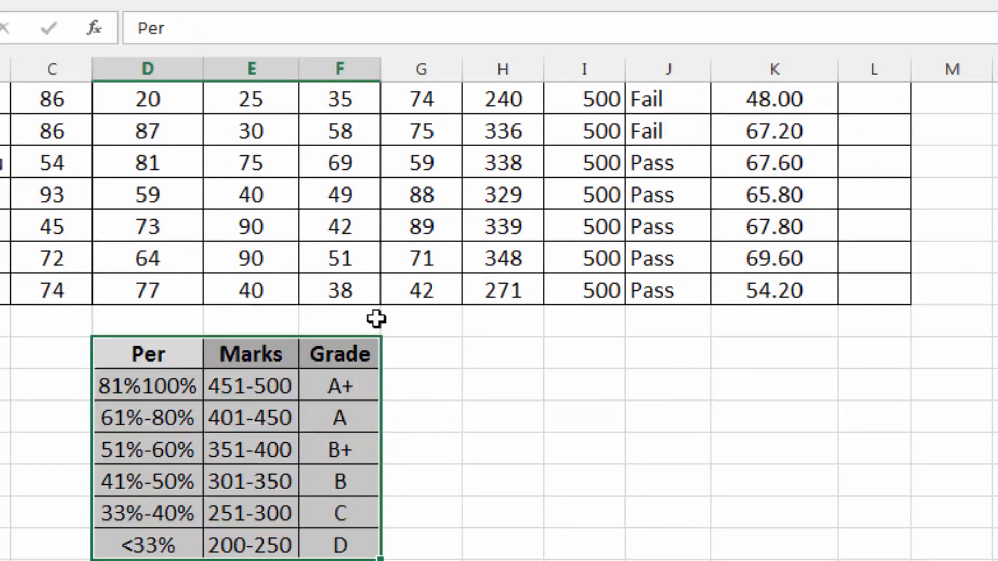
click(255, 391)
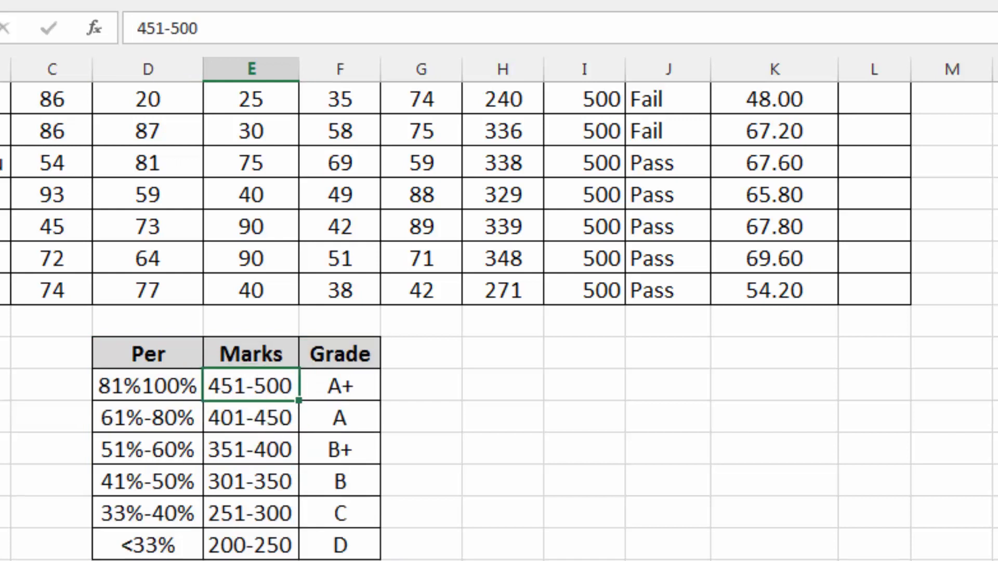
click(227, 550)
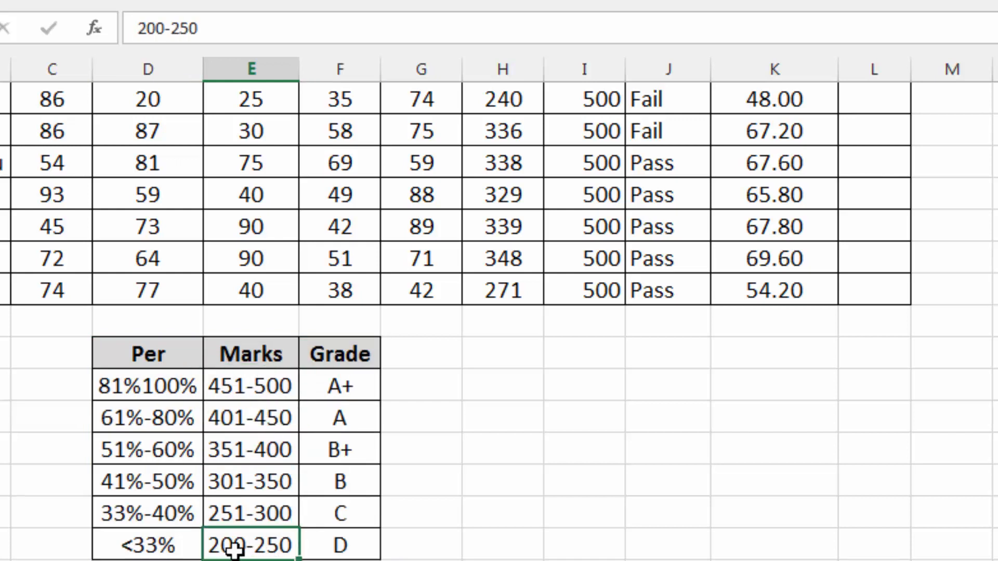
click(344, 547)
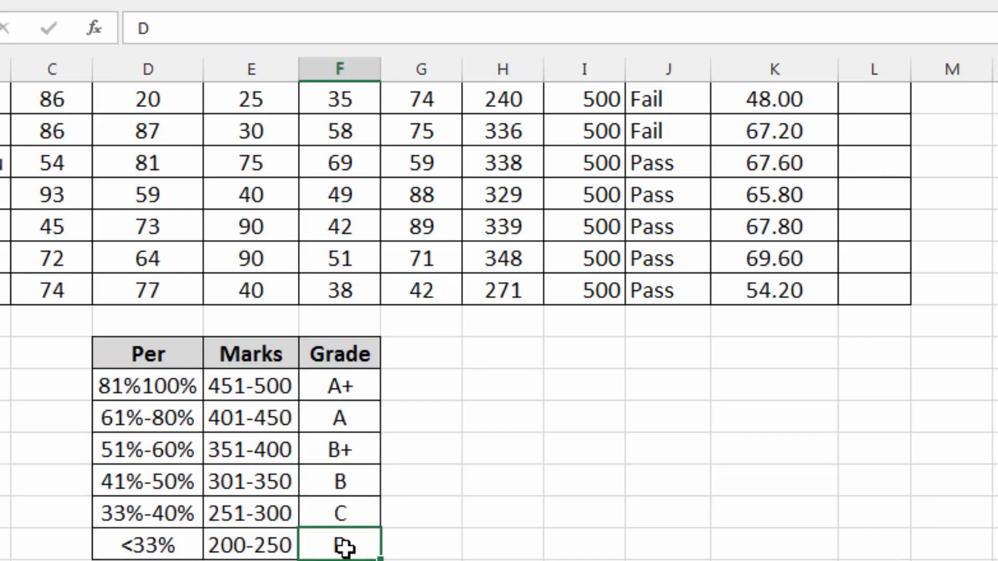
click(230, 516)
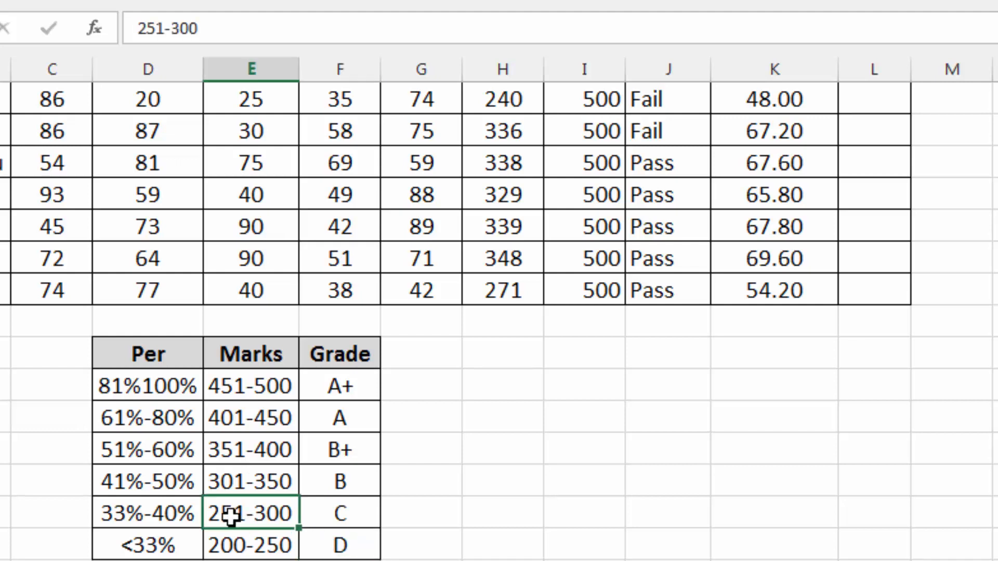
click(329, 517)
click(237, 485)
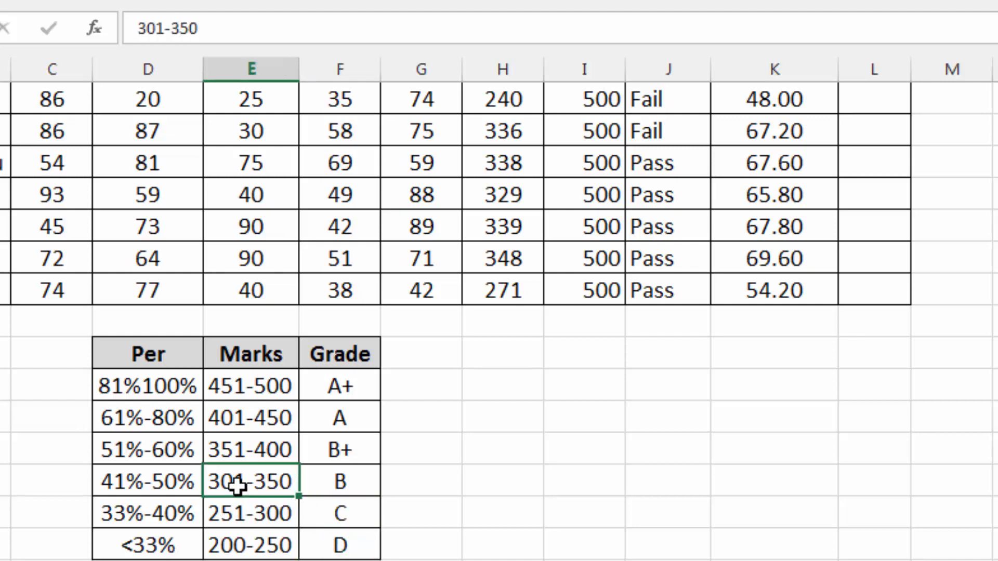
click(342, 486)
click(241, 452)
click(358, 451)
click(267, 420)
click(342, 385)
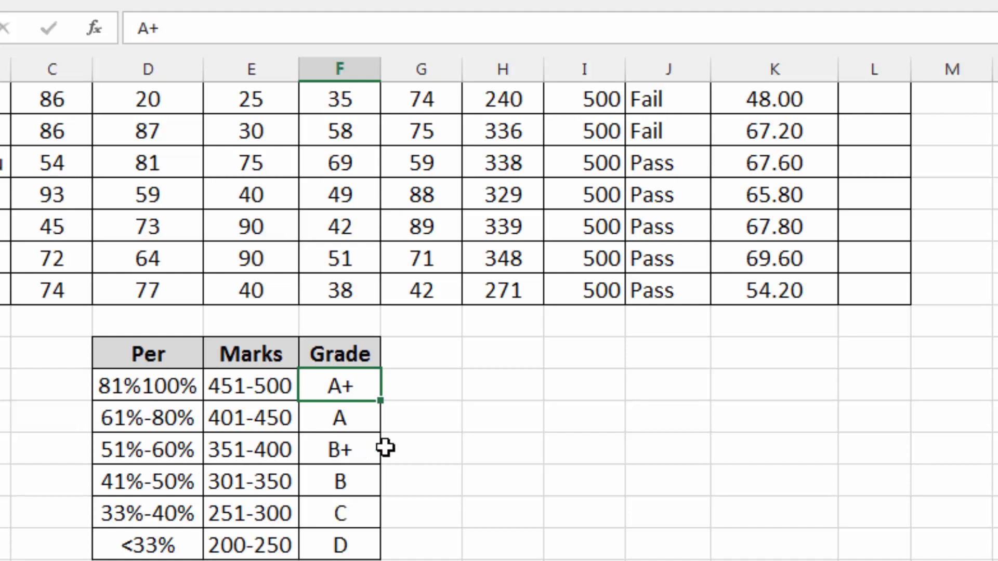
Review the grade table's Per and Marks ranges and the list of grades in its Grade column.
drag(156, 387, 233, 519)
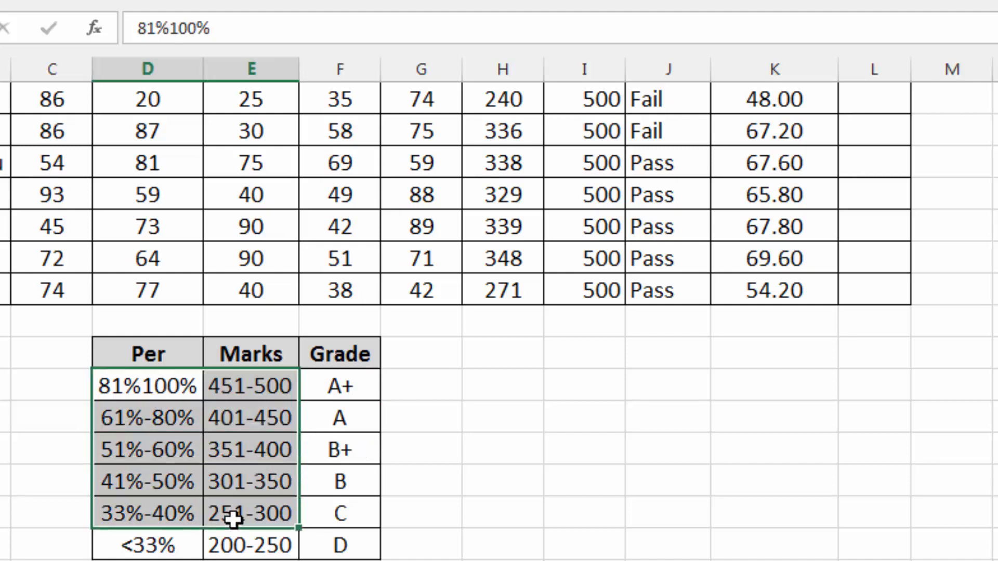
click(233, 452)
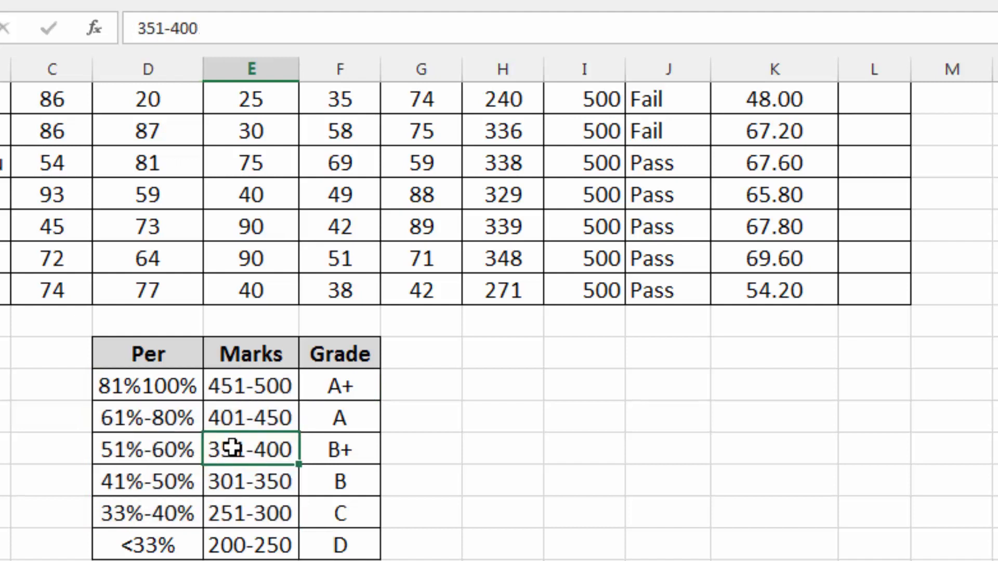
click(268, 391)
click(240, 418)
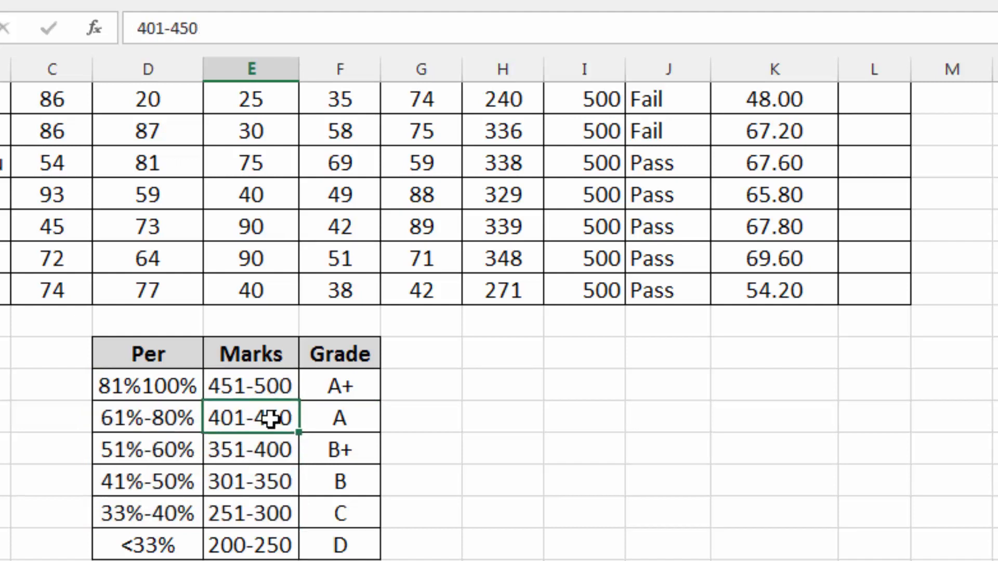
click(352, 392)
shift+click(361, 535)
click(377, 438)
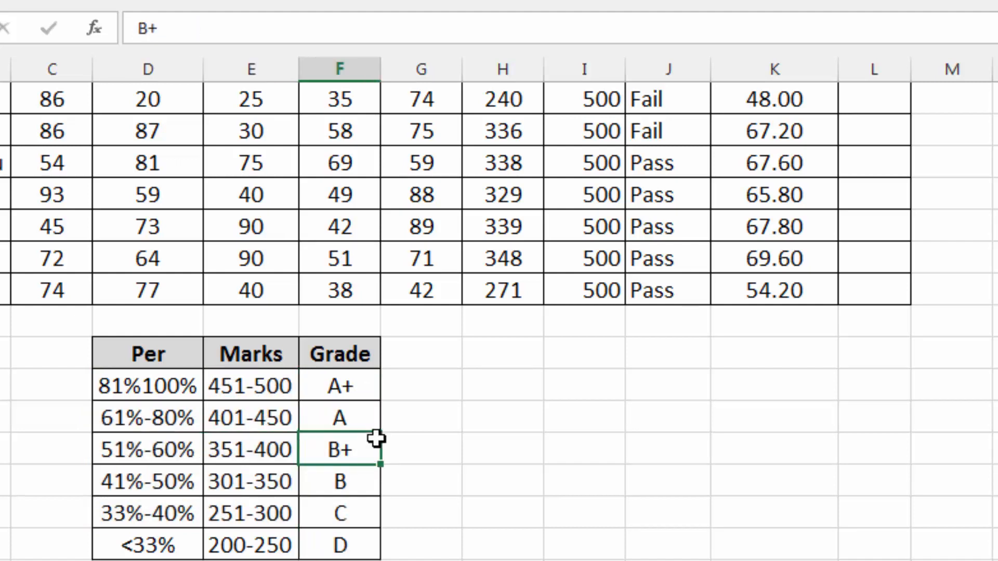
Begin an IF formula in L2 that tests whether the percentage in K2 is greater than 80.
scroll(448, 528, up, 1)
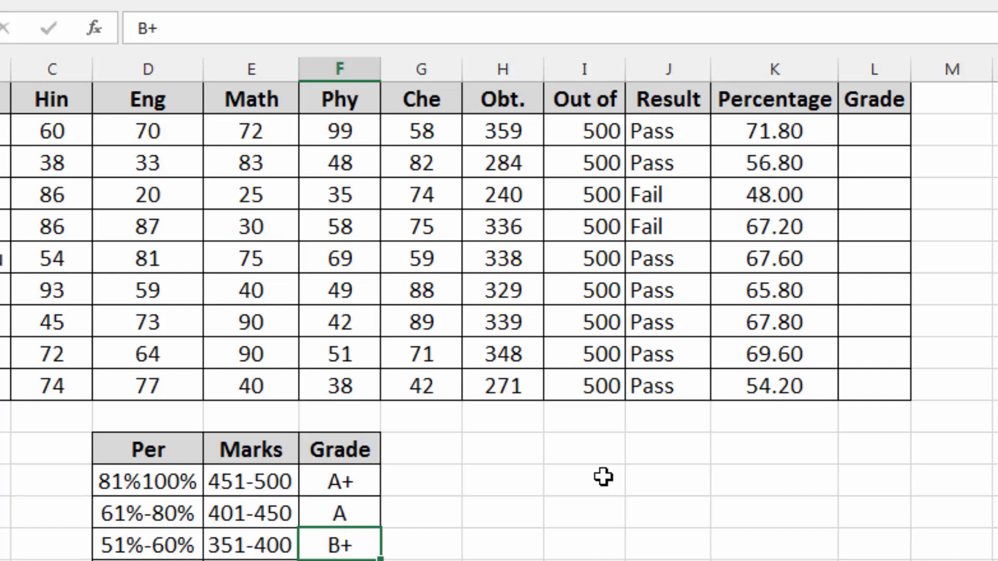
click(860, 131)
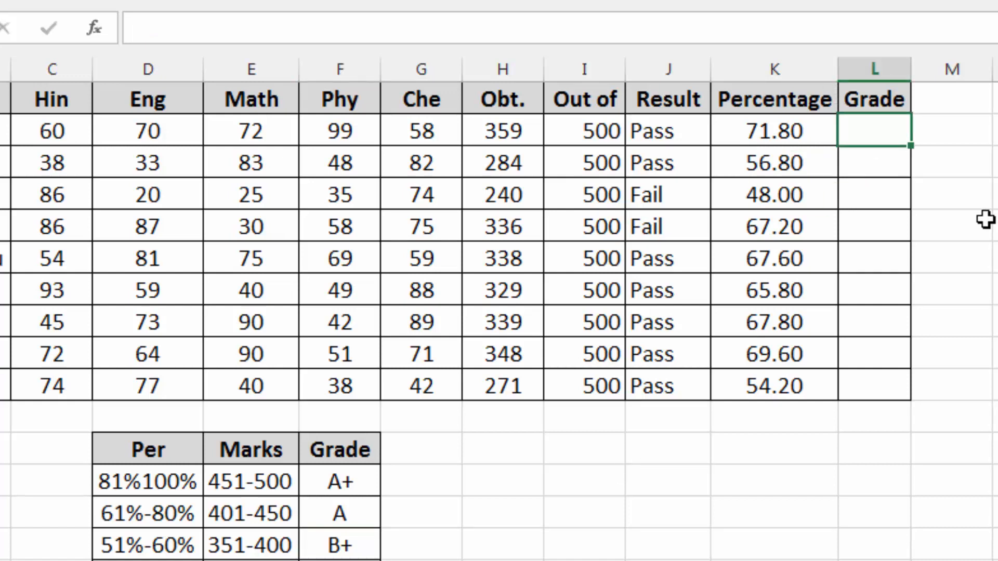
text(=if()
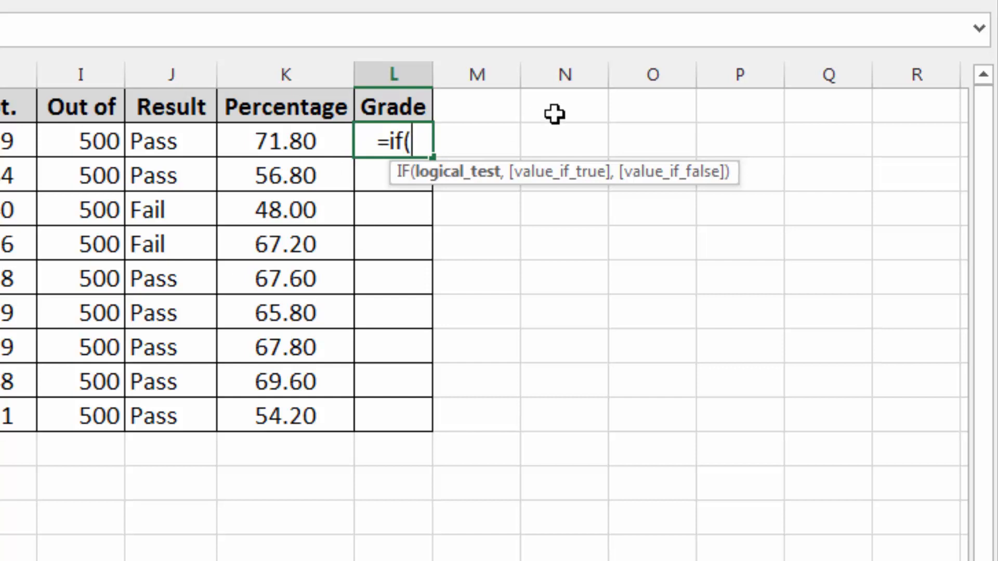
click(283, 141)
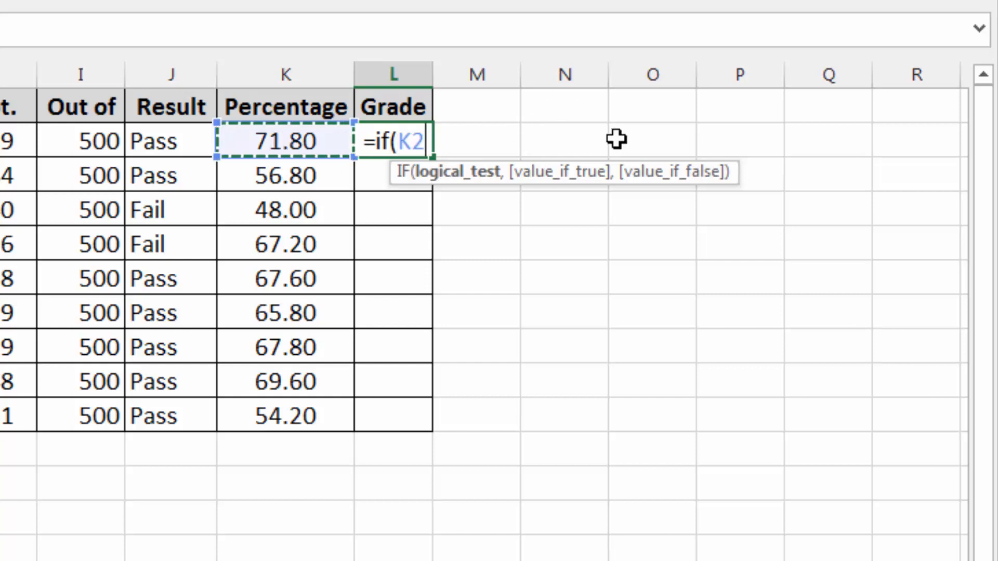
text(>)
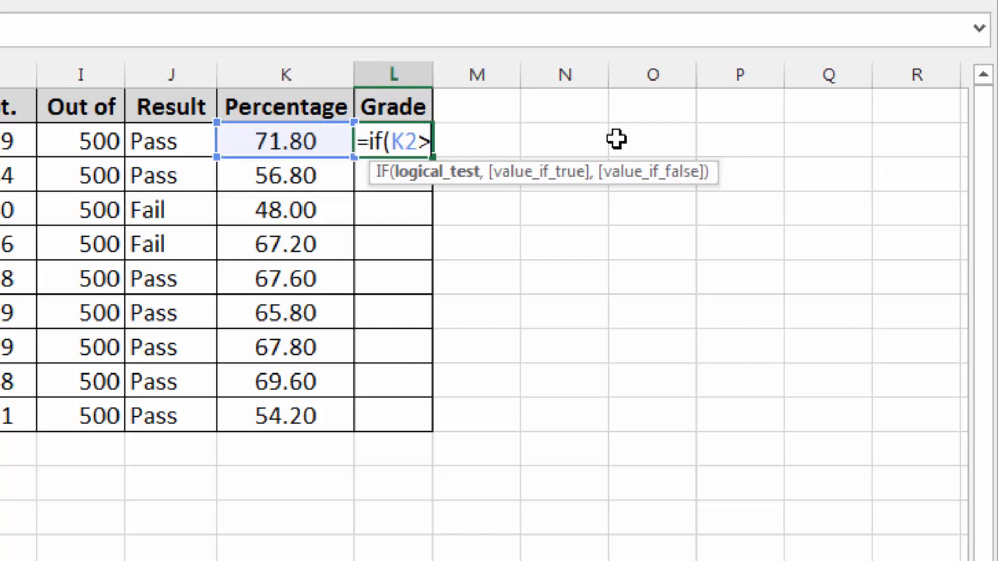
text(=81)
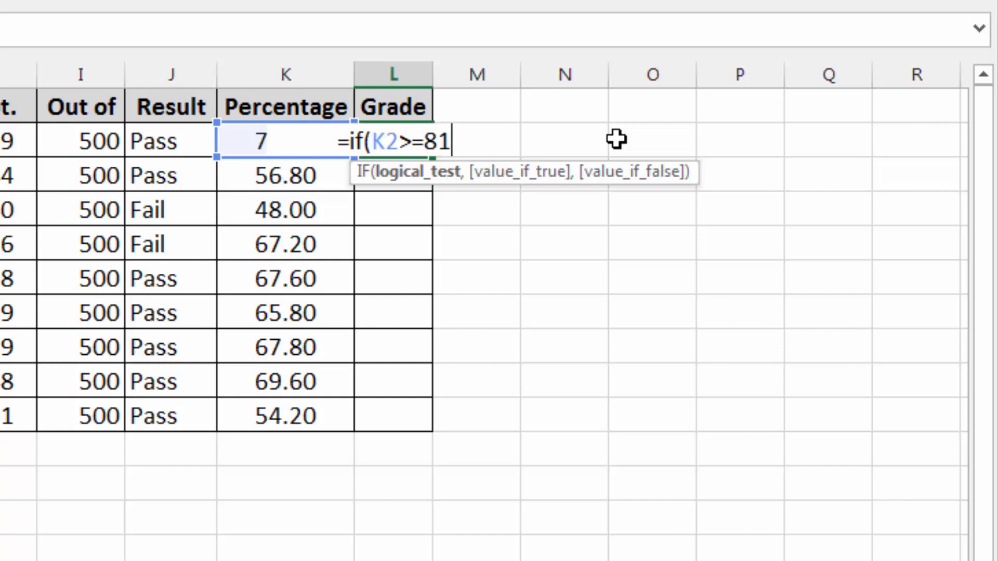
key(BackSpace)
key(BackSpace)
key(BackSpace)
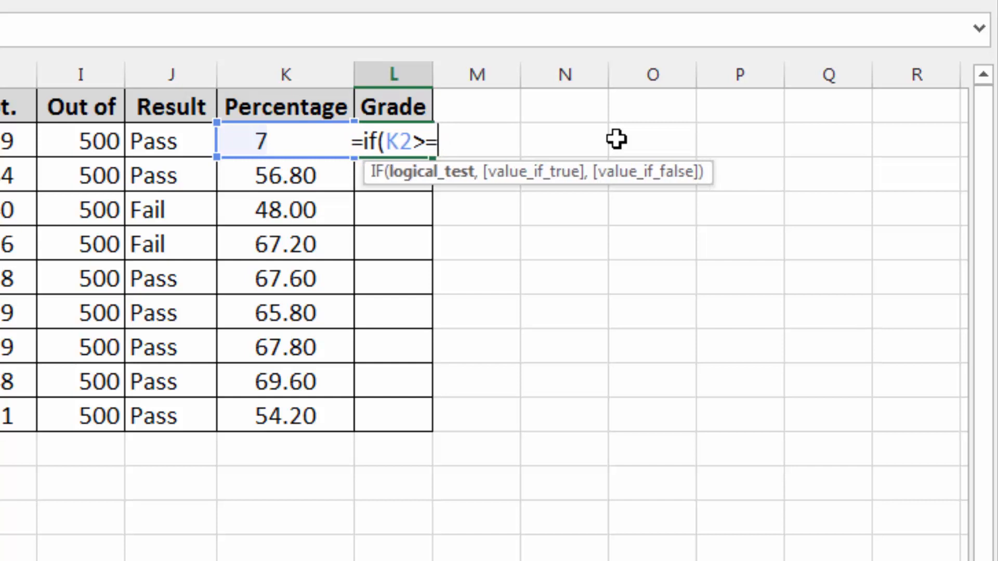
text(80)
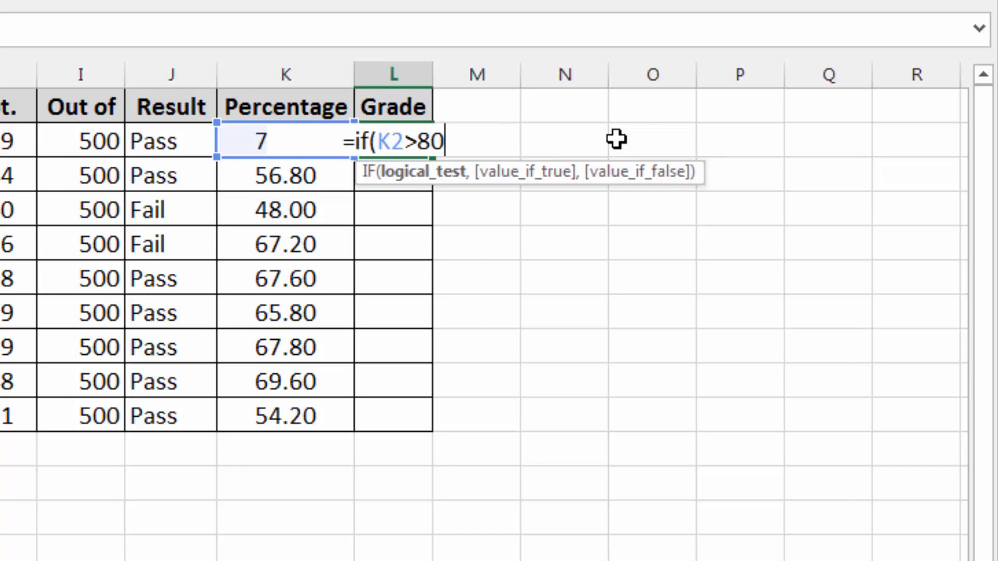
Complete the L2 formula as =IF(K2>80,"A+","A") and copy it down to L10.
text(,)
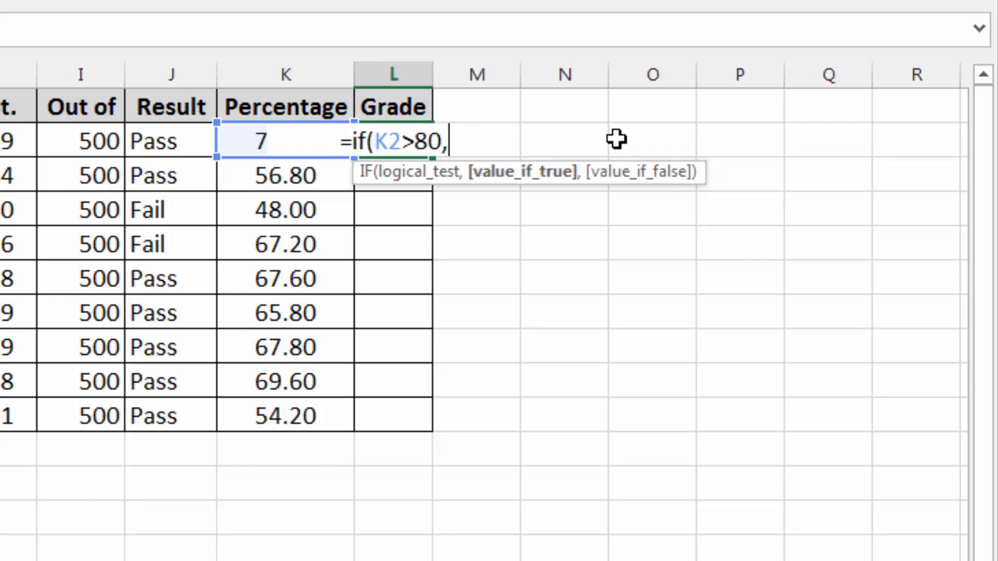
text(")
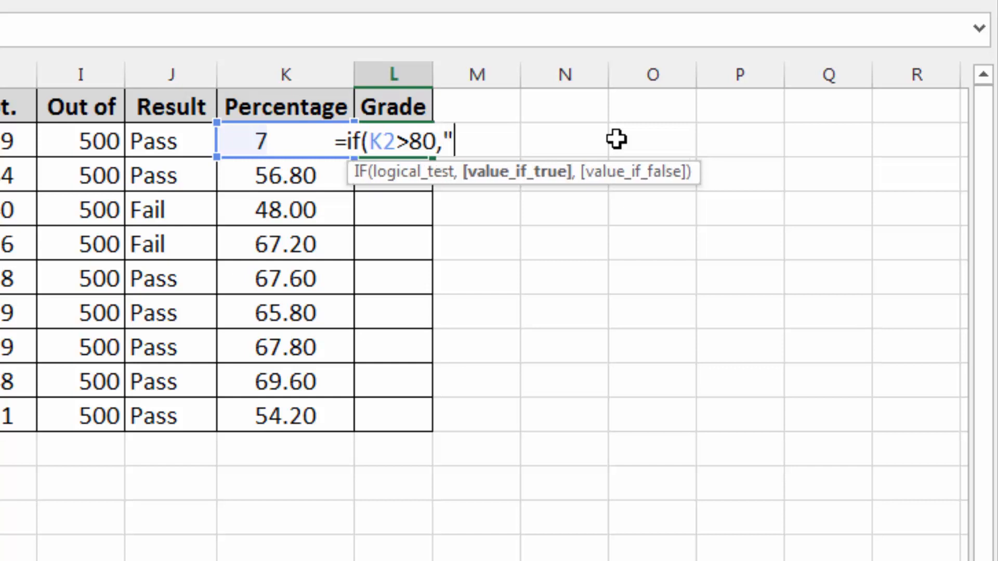
text(A+)
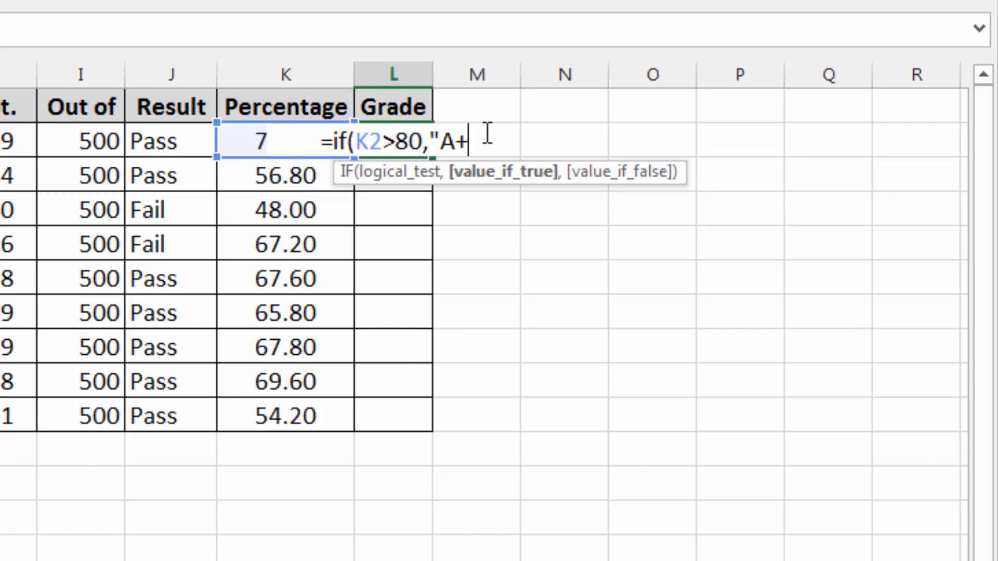
text(")
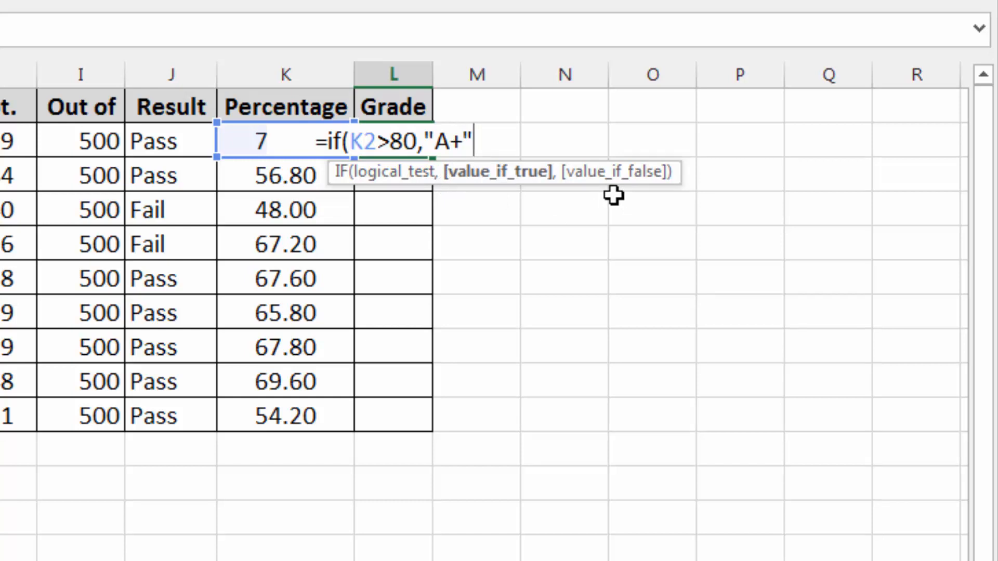
text(,")
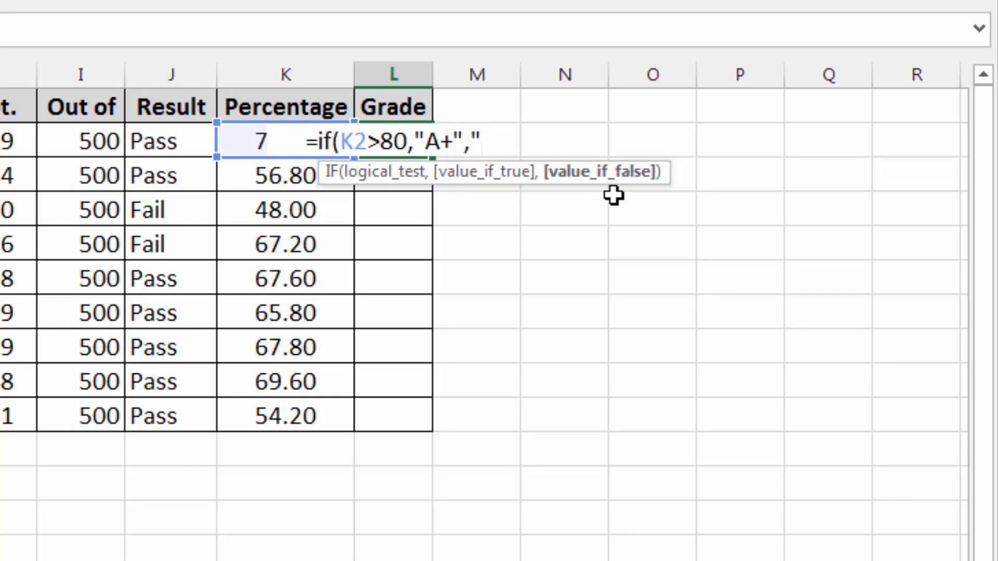
text(A"))
key(Return)
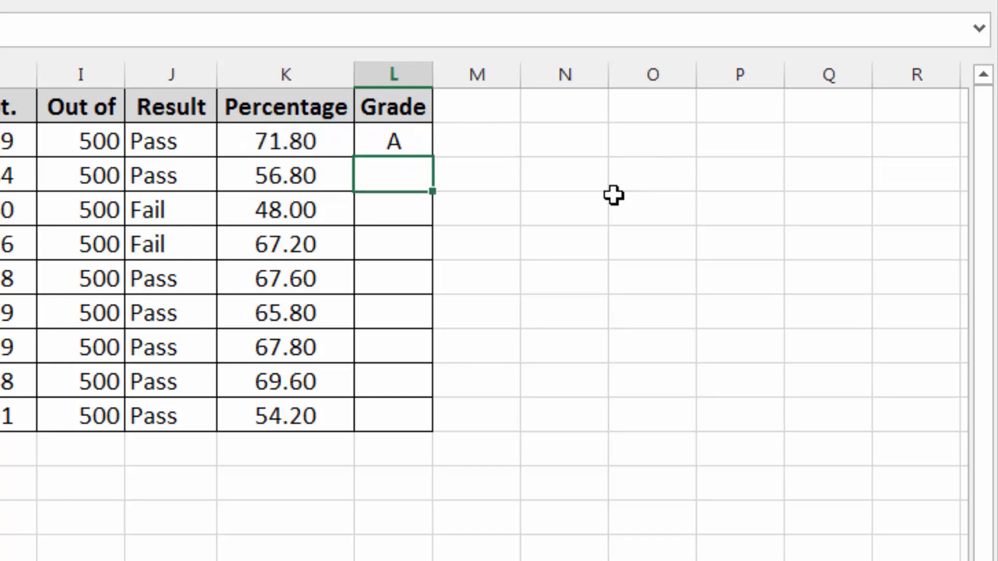
click(408, 142)
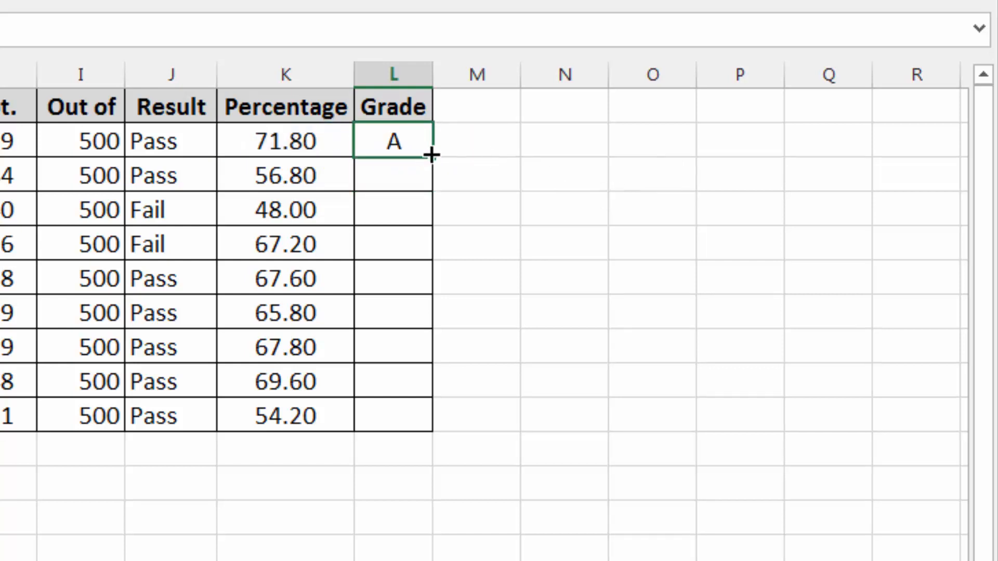
double_click(433, 156)
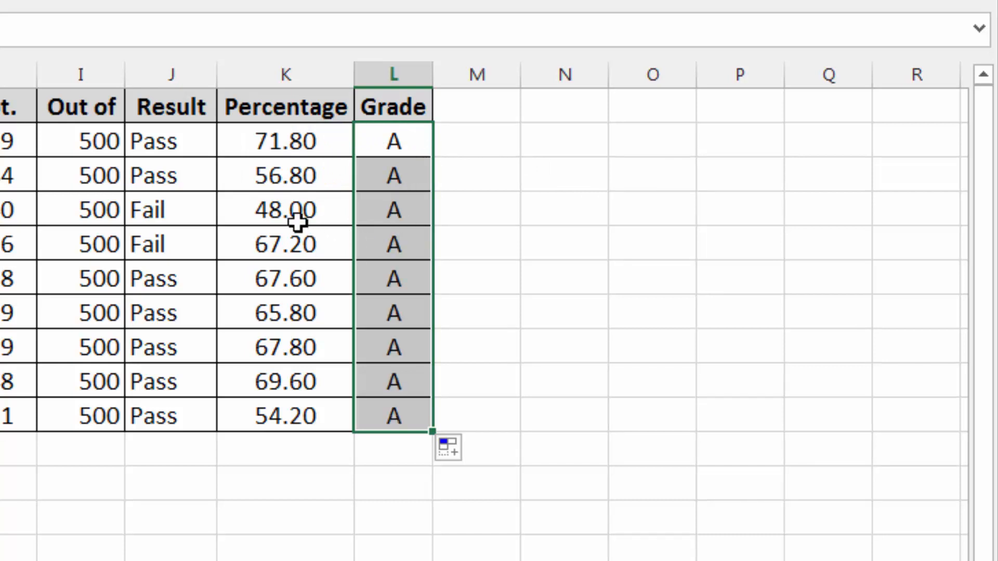
Change the marks in row 4 to 95 for Eng, 89 for Math and 82 for Phy.
click(76, 221)
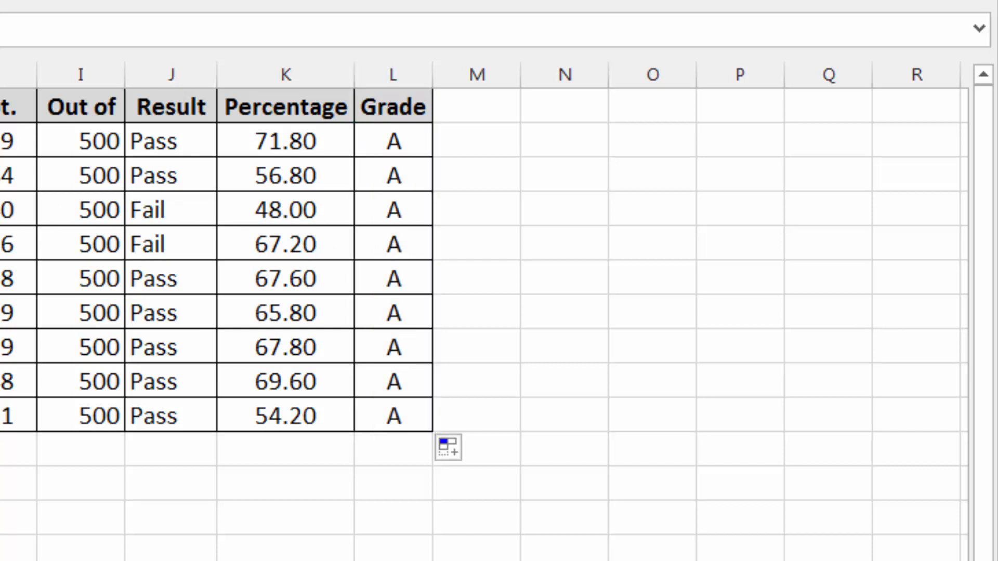
text(95)
key(Tab)
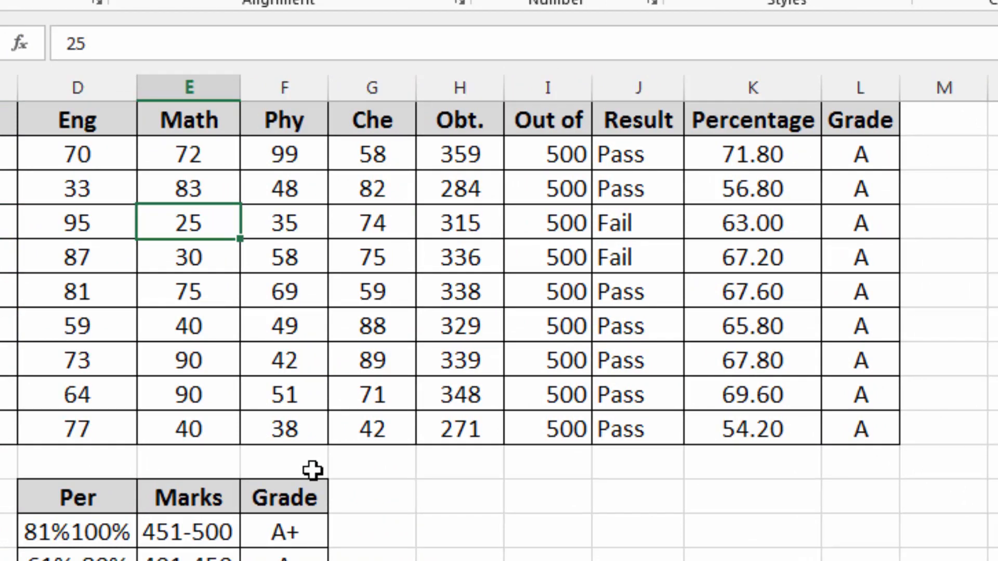
text(89)
key(Tab)
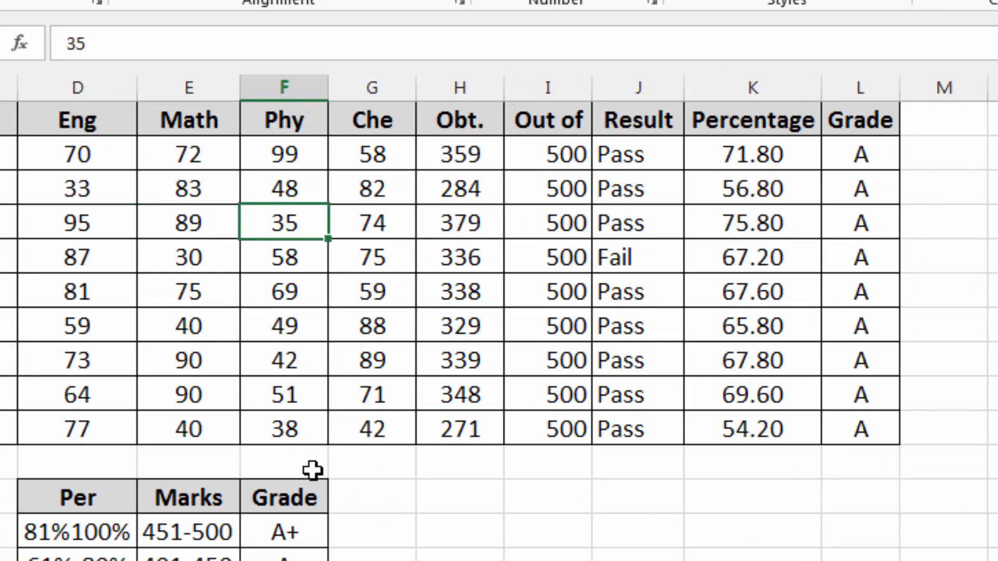
text(82)
key(Tab)
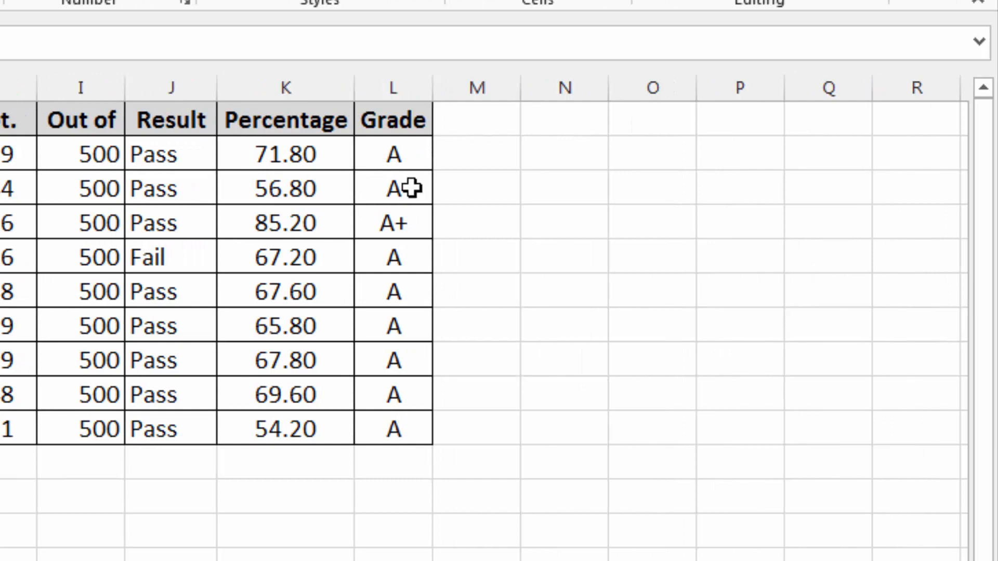
click(411, 152)
double_click(411, 151)
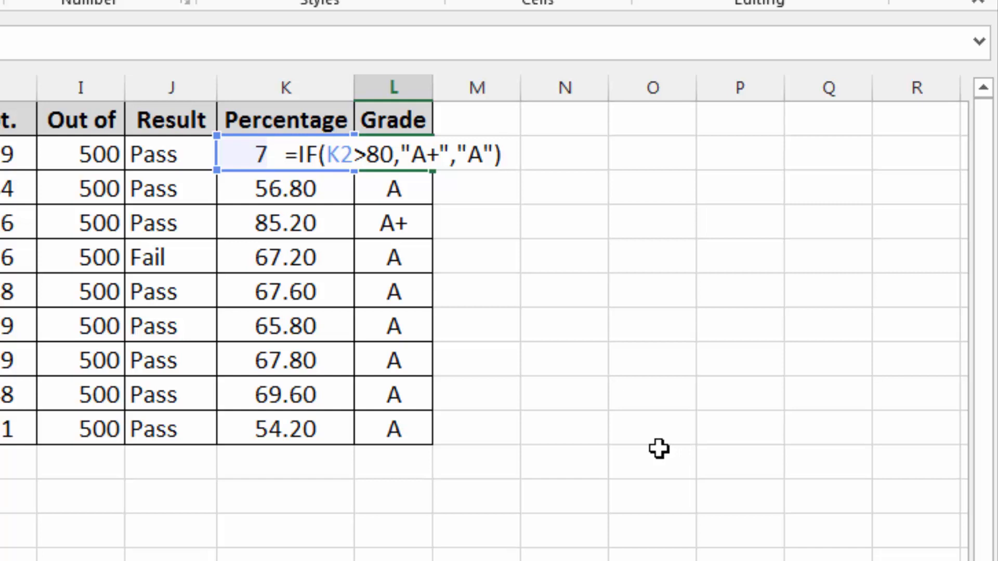
click(495, 155)
key(BackSpace)
key(BackSpace)
key(BackSpace)
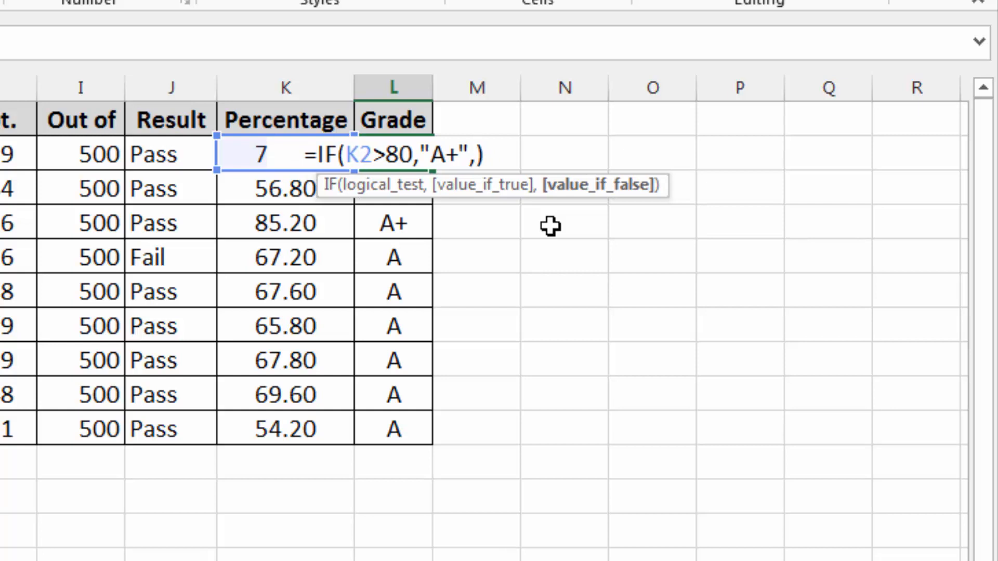
key(Delete)
text(if)
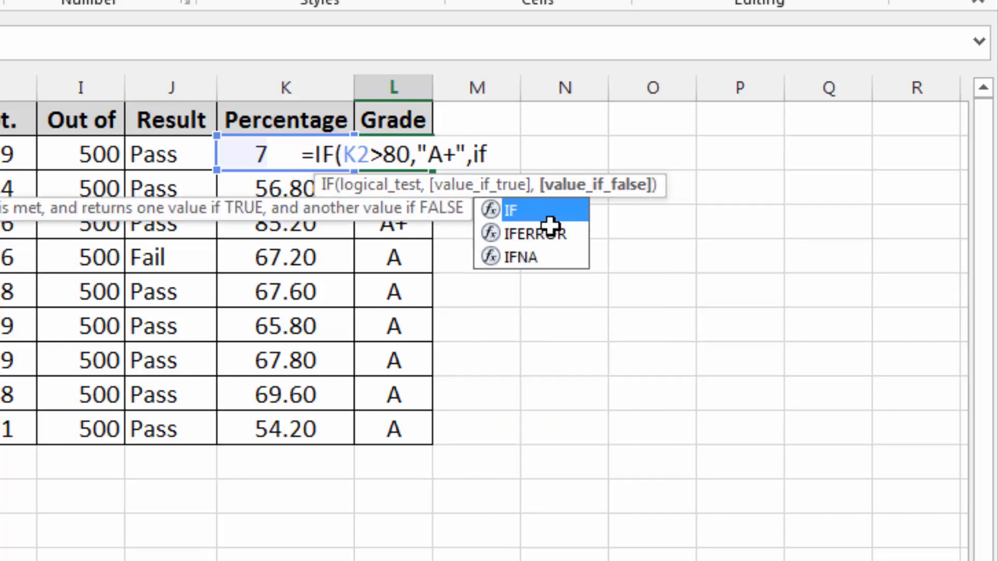
text(()
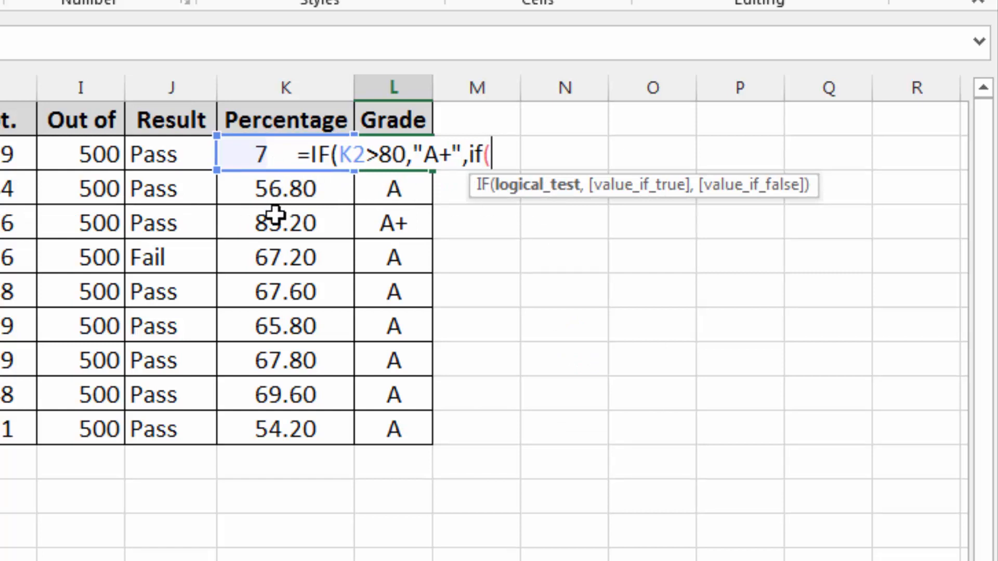
key(Escape)
Left-align the grades in L2:L10 and remove the "A" value-if-false argument with its closing bracket from the L2 formula.
drag(440, 171, 397, 430)
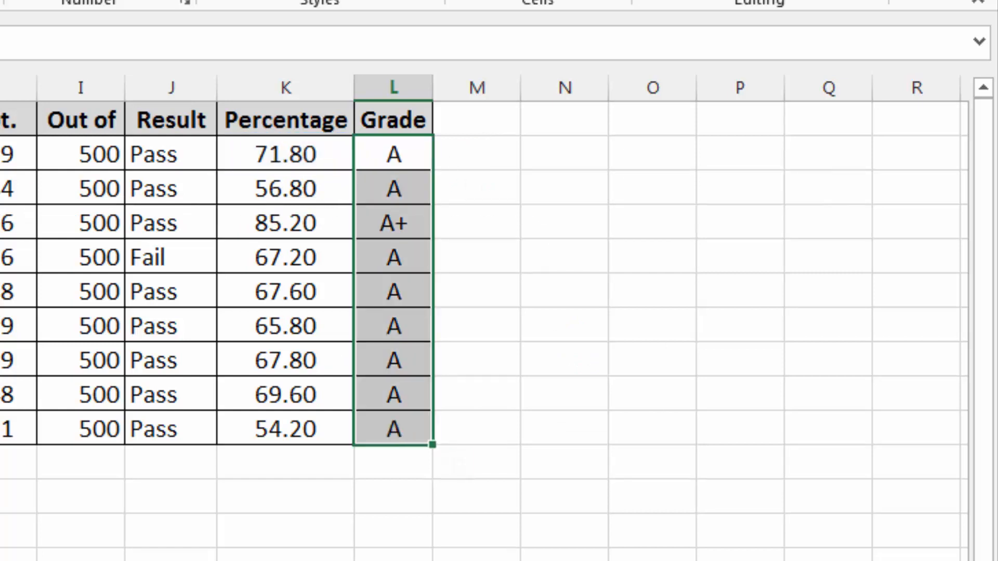
key(ctrl+z)
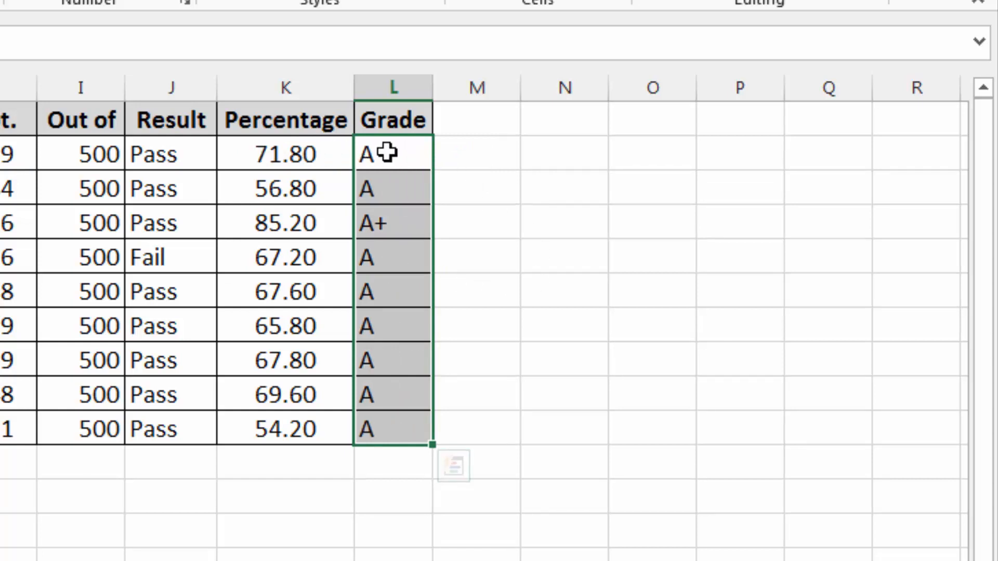
double_click(411, 163)
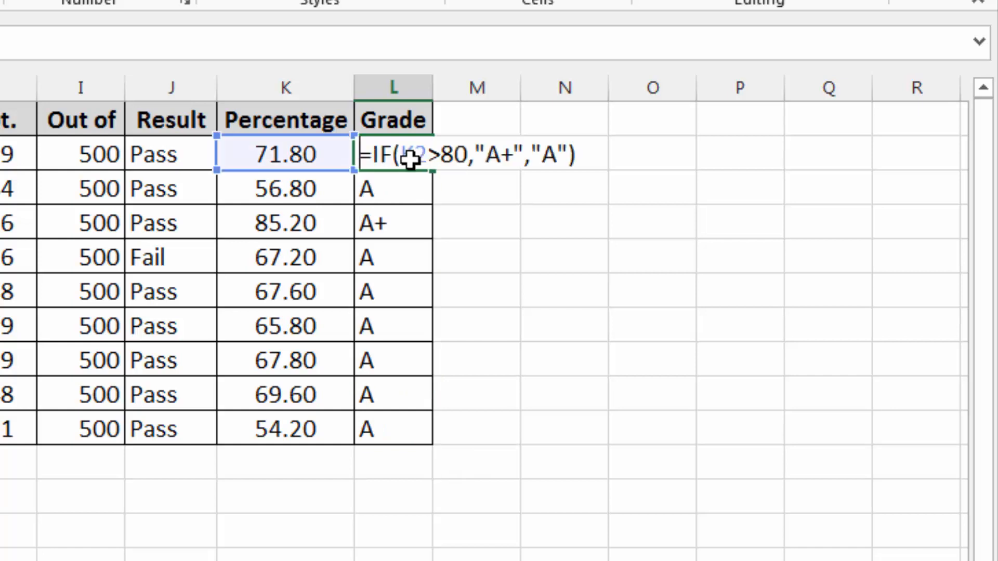
key(BackSpace)
key(BackSpace)
key(BackSpace)
key(BackSpace)
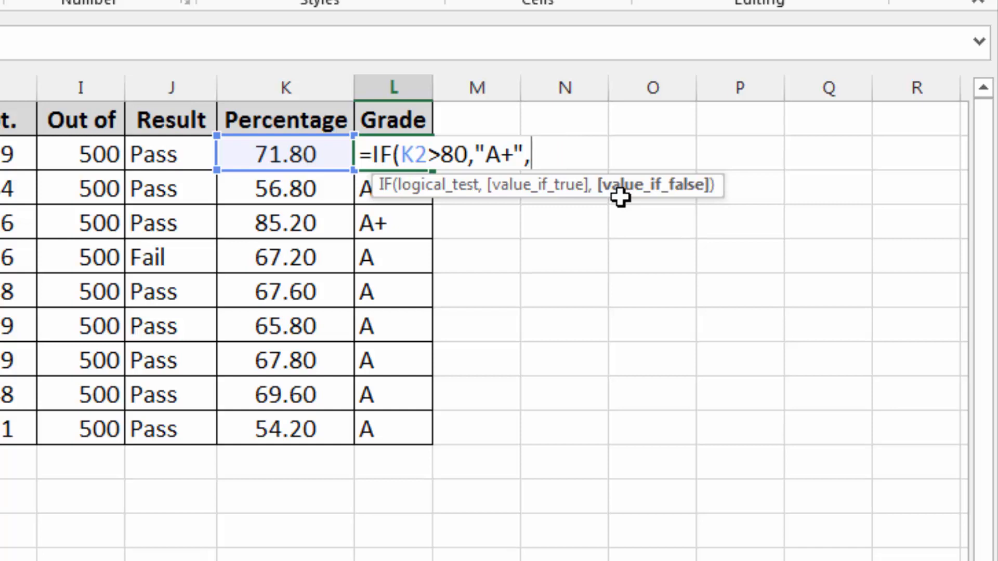
Nest an IF in the L2 formula's value-if-false argument that returns "A" when K2>60.
text(if()
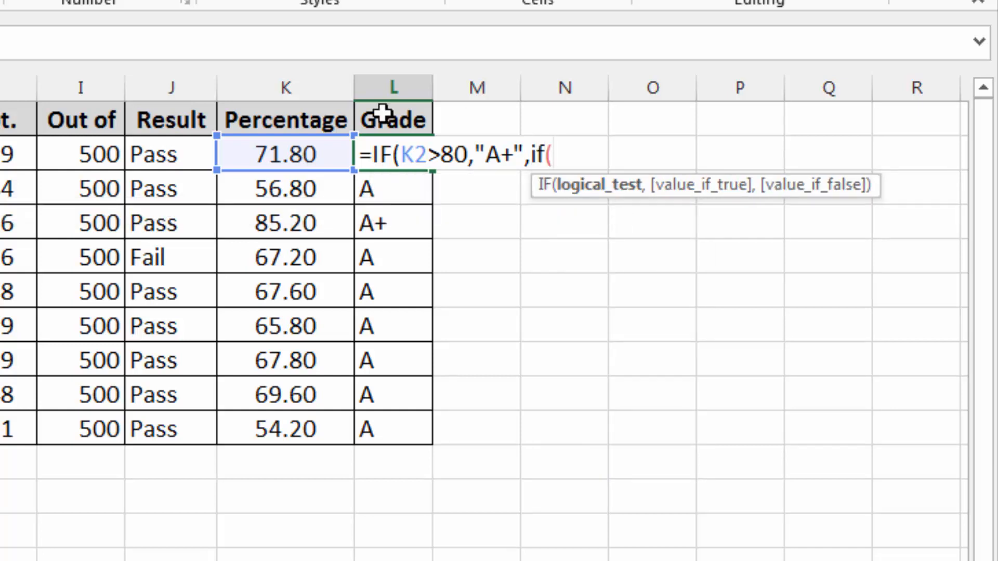
click(266, 156)
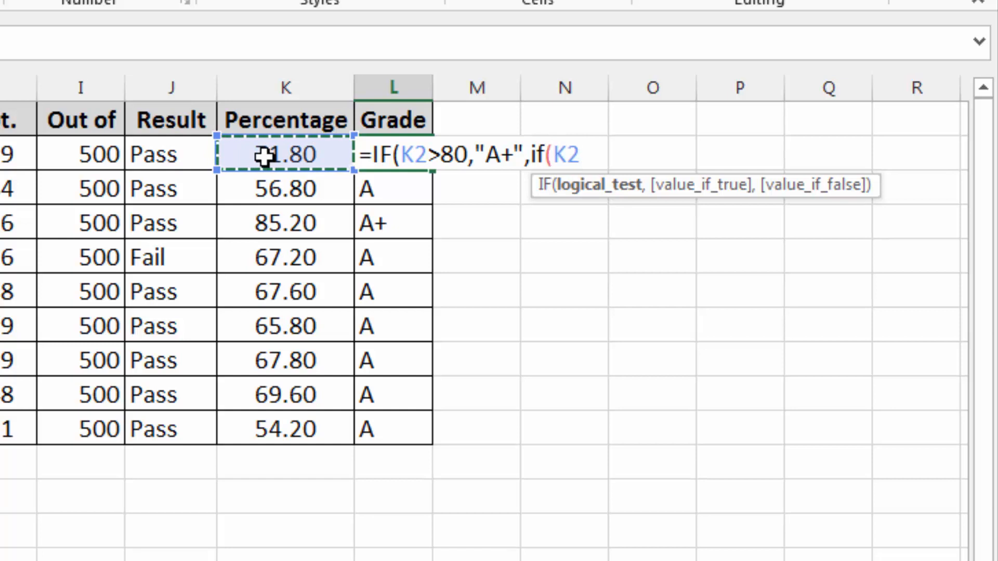
text(>60,"A)
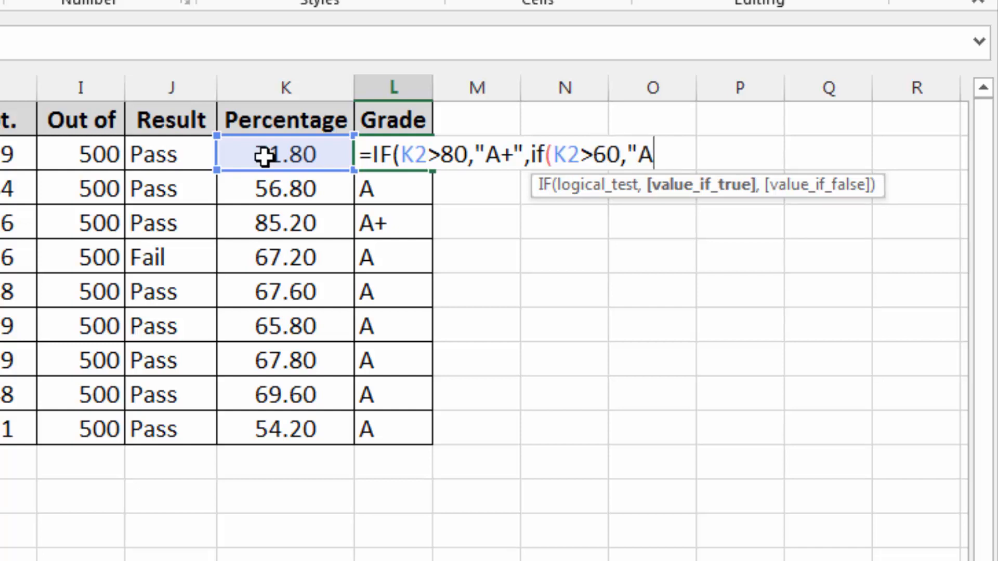
text(",if)
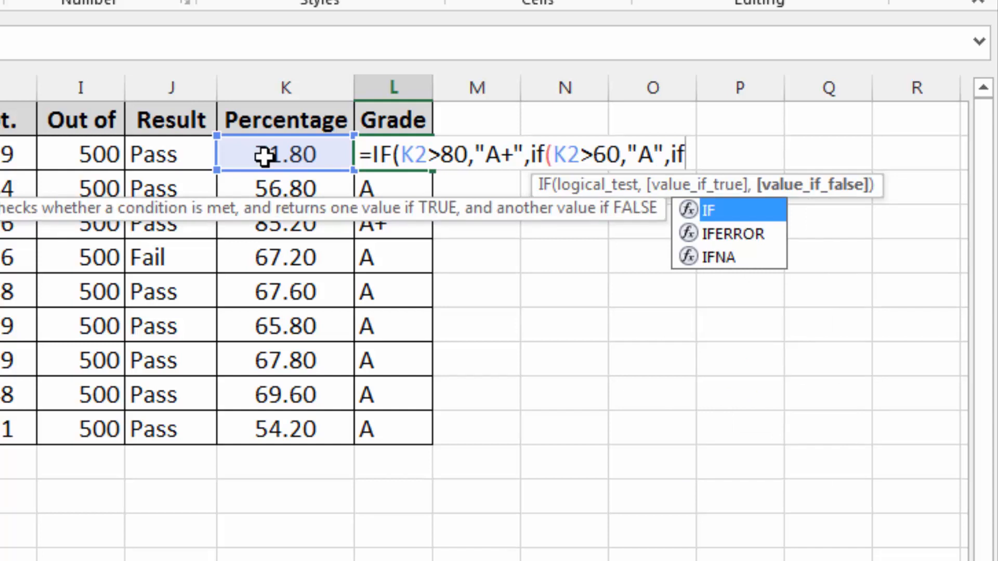
Nest a third IF in the L2 formula that returns "B+" when K2>50.
text(()
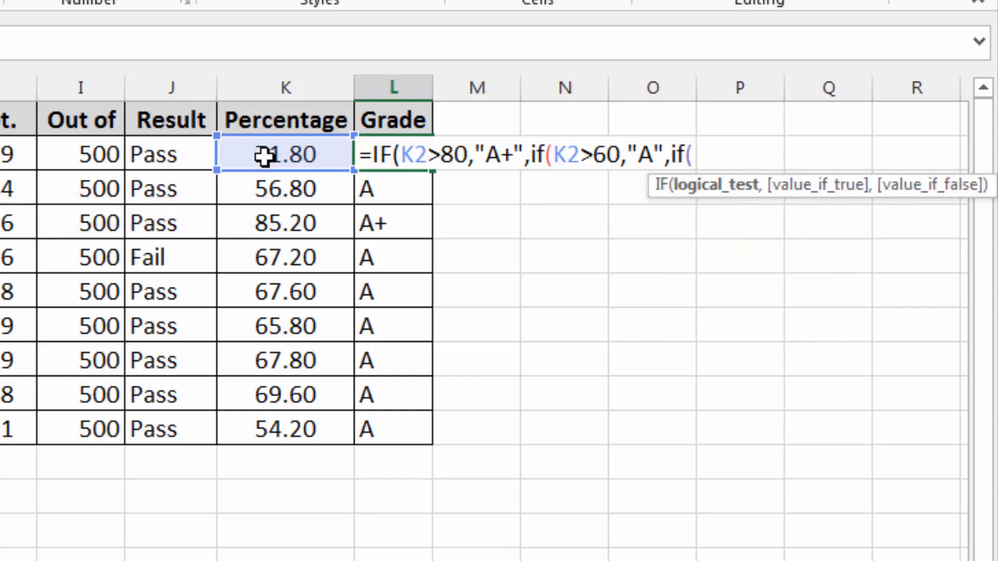
click(265, 156)
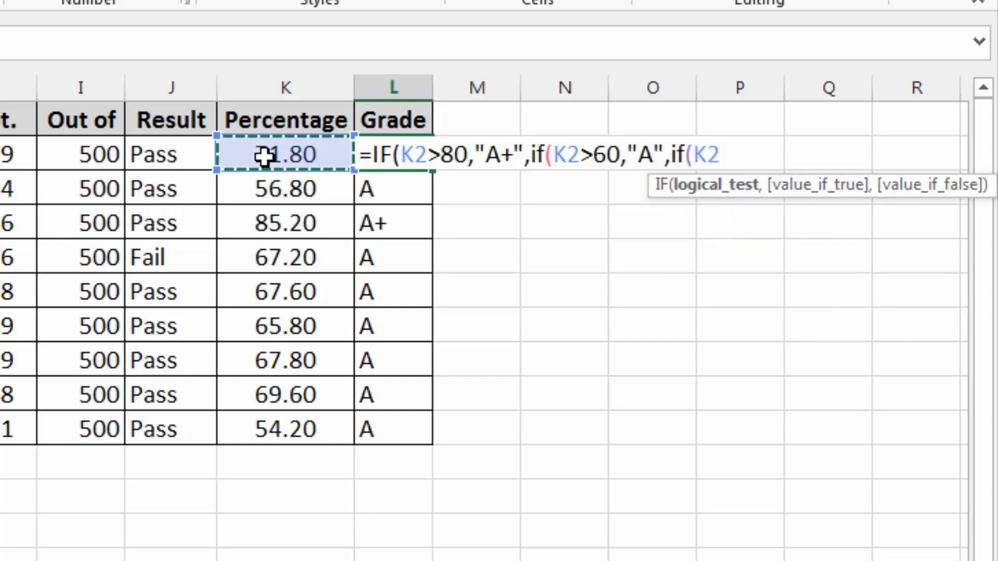
text(>60)
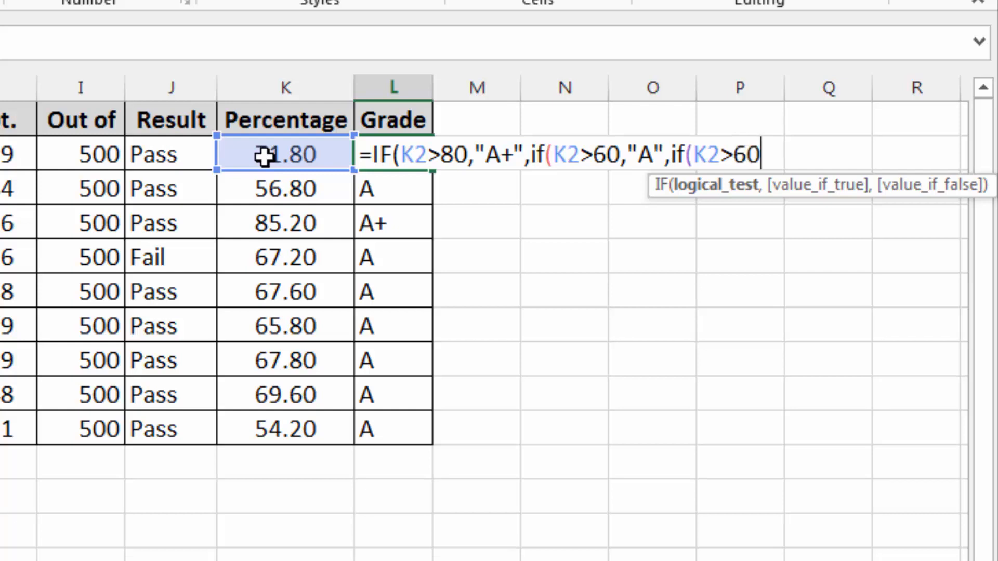
key(BackSpace)
key(BackSpace)
text(50,")
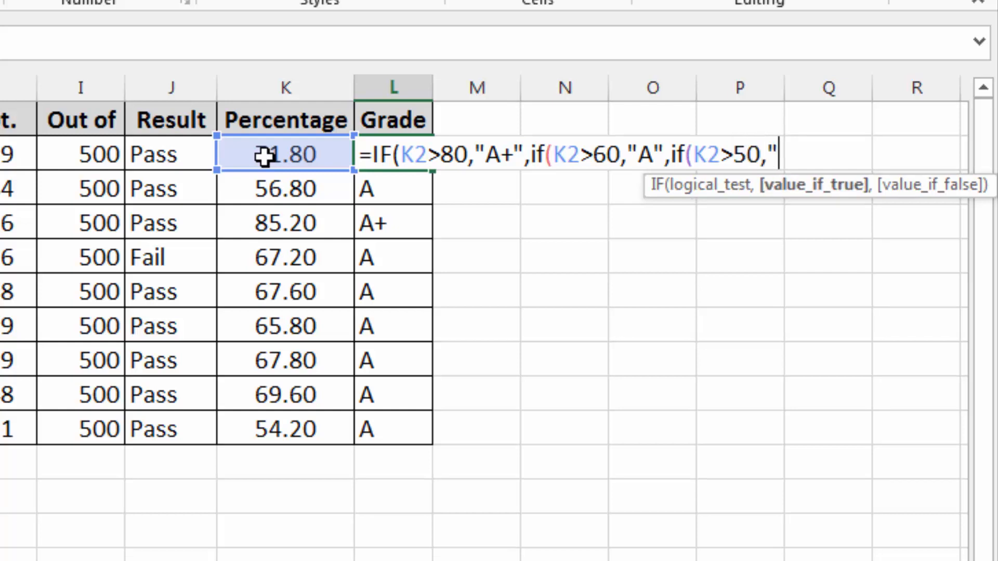
text(B+",if)
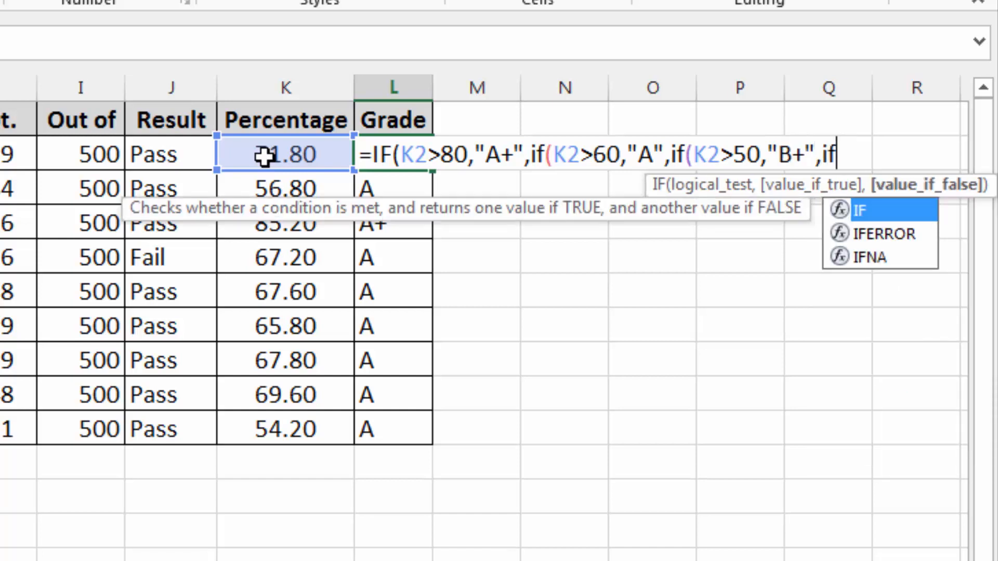
Nest a fourth IF in the L2 formula that returns "B" when K2>40.
text(()
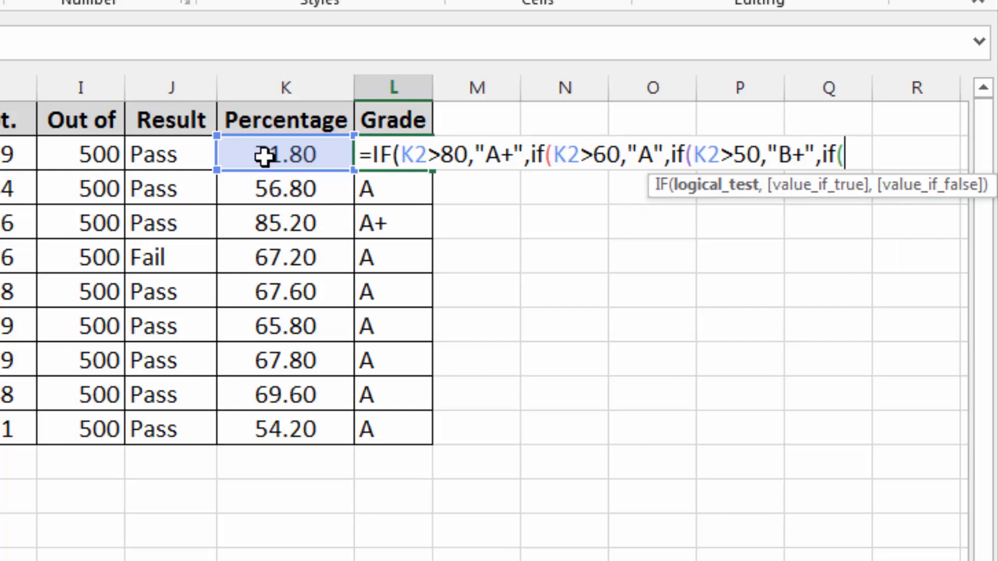
click(265, 156)
text(>40)
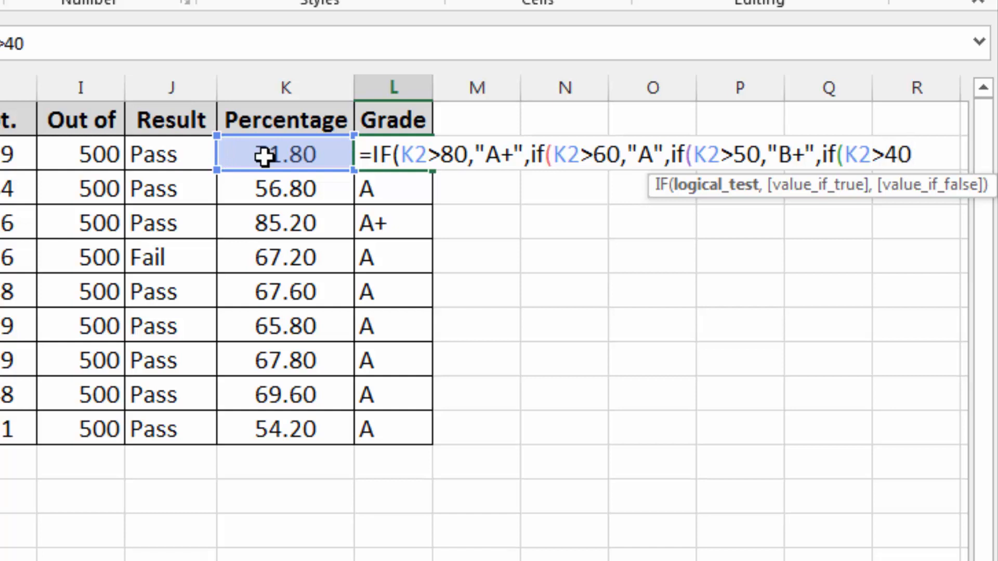
text(,"B")
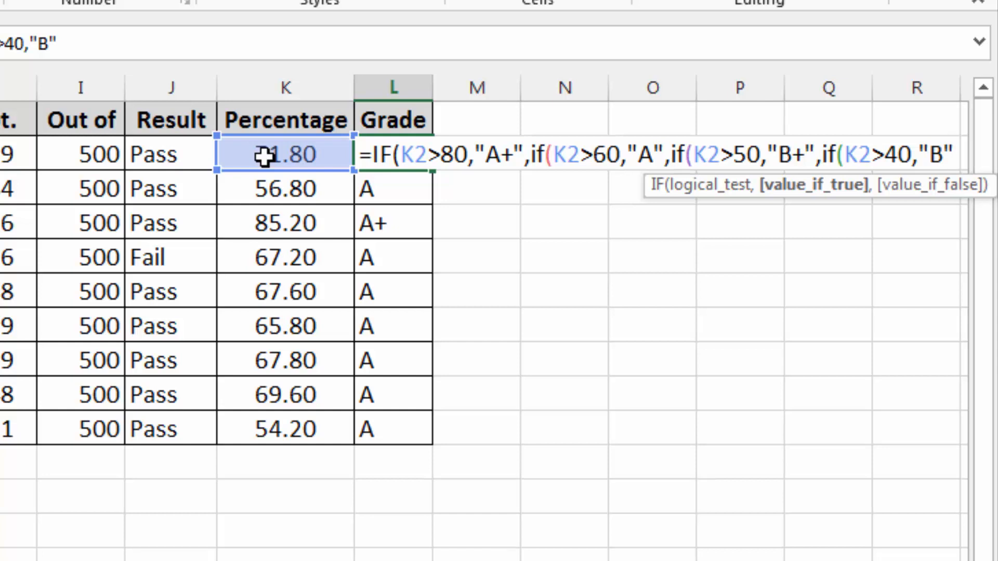
text(,if)
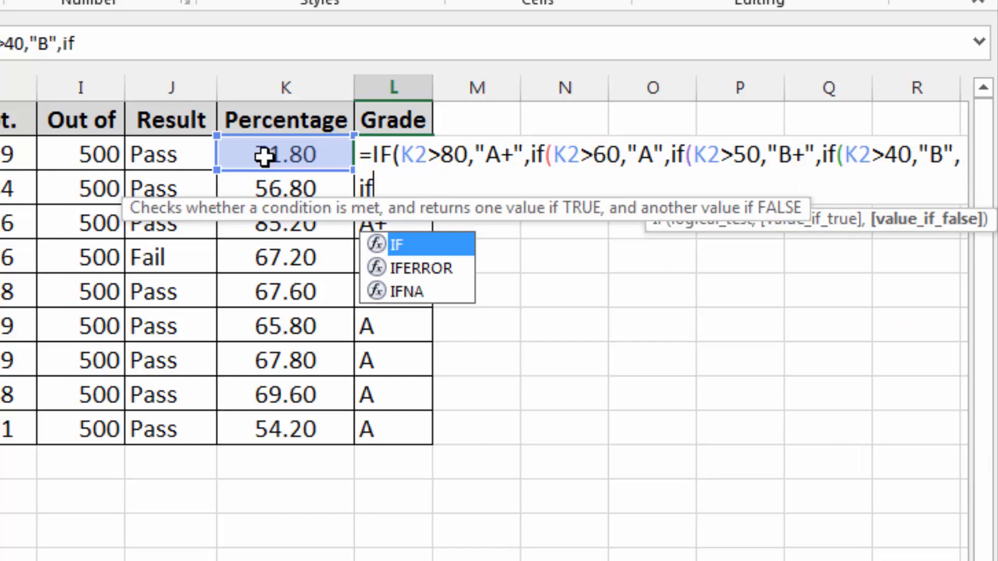
Nest a fifth IF in the L2 formula that returns "C" when K2>32.
text(()
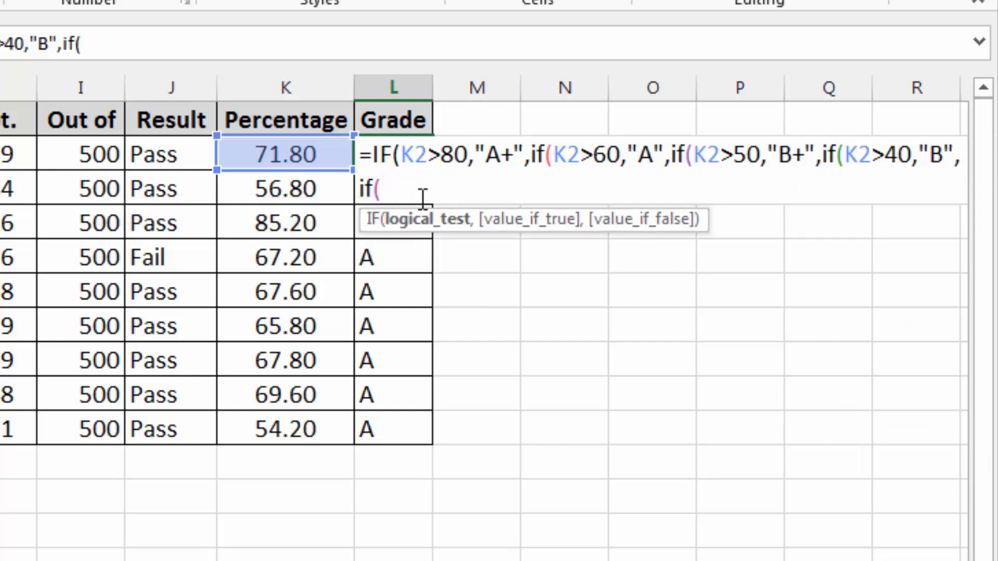
click(280, 155)
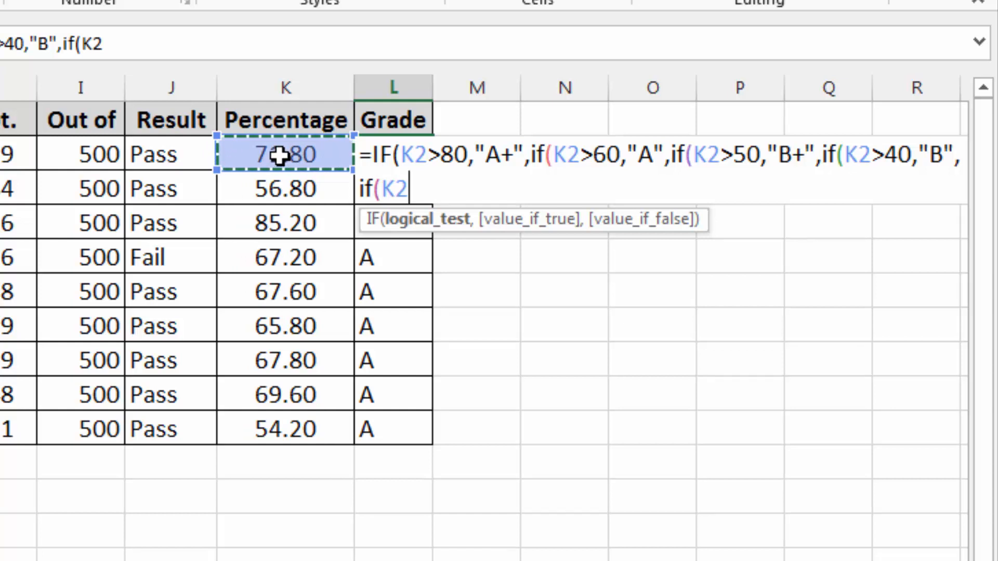
text(>)
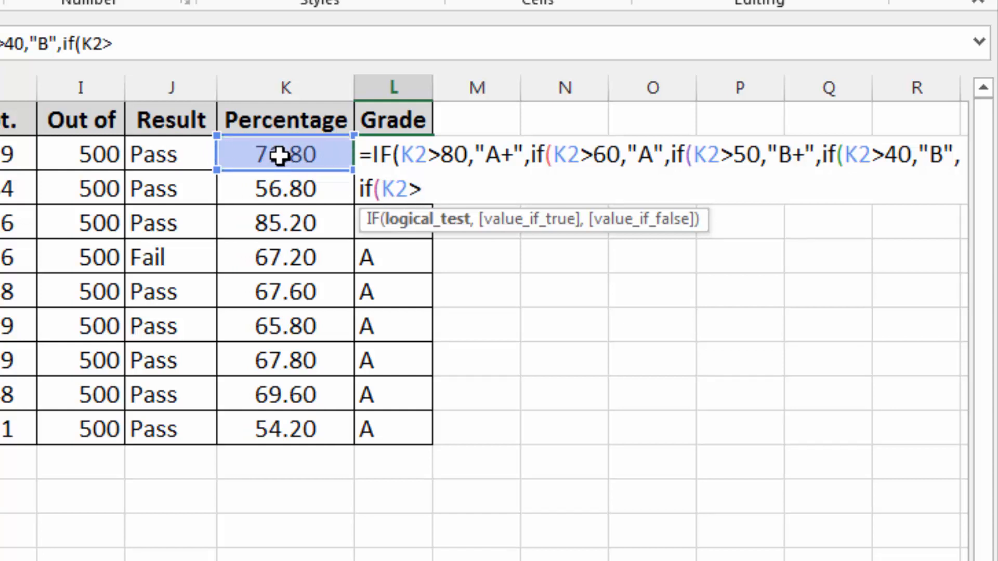
text(33,")
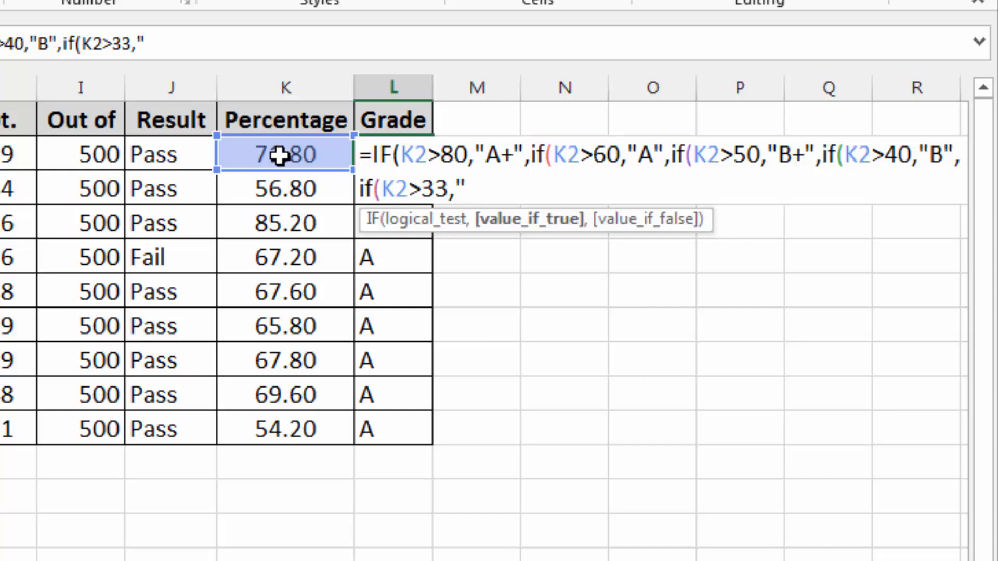
text(C")
click(452, 189)
text(,)
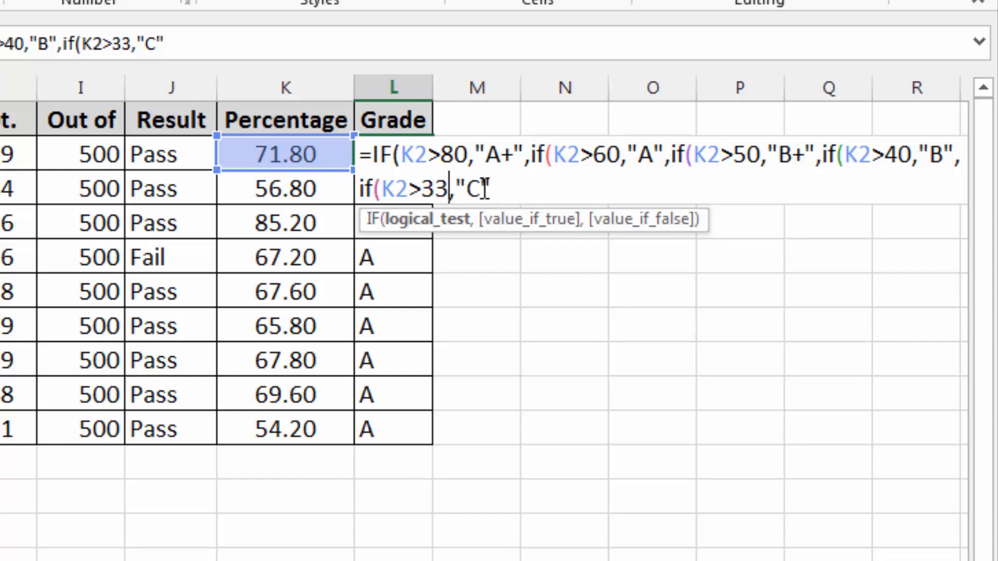
key(BackSpace)
text(2)
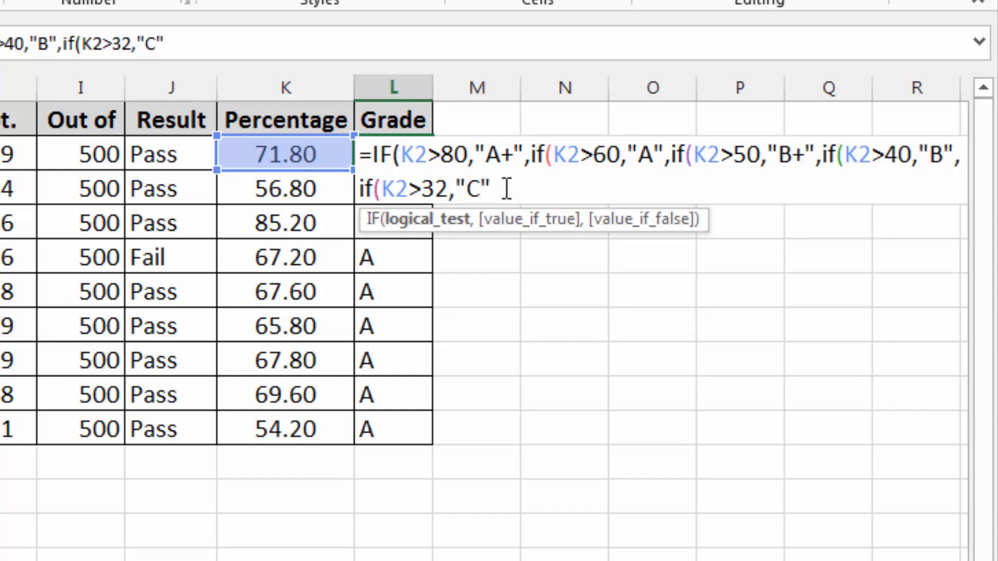
click(503, 189)
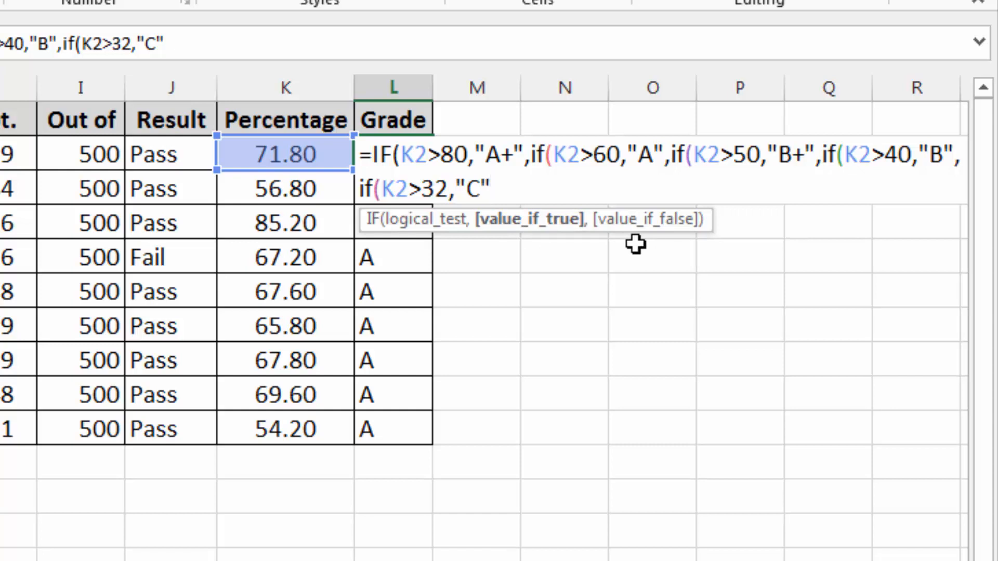
Add "FaIL" as the final value if false, close all five IF brackets and enter the L2 formula.
text(,")
text(Fa)
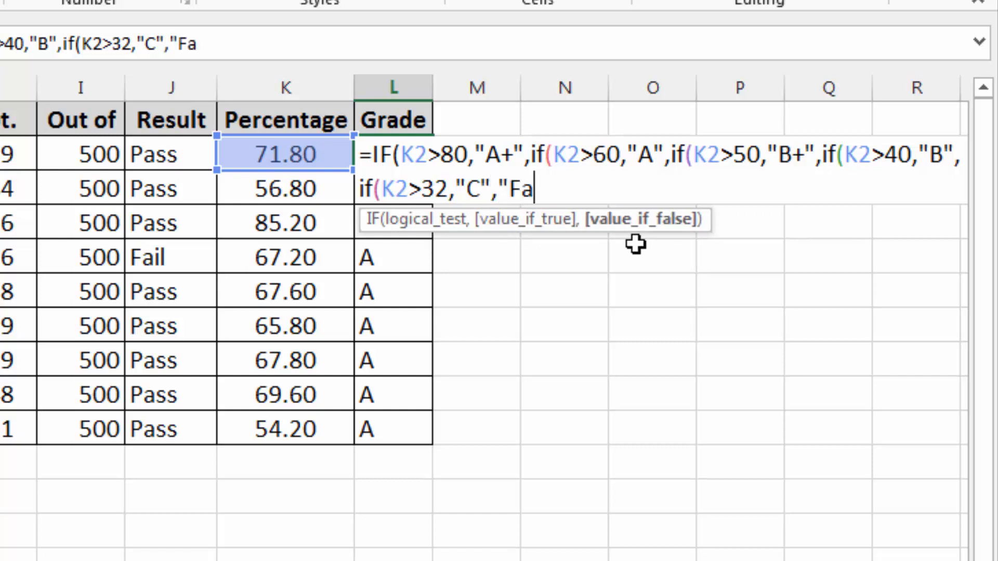
text(IL")
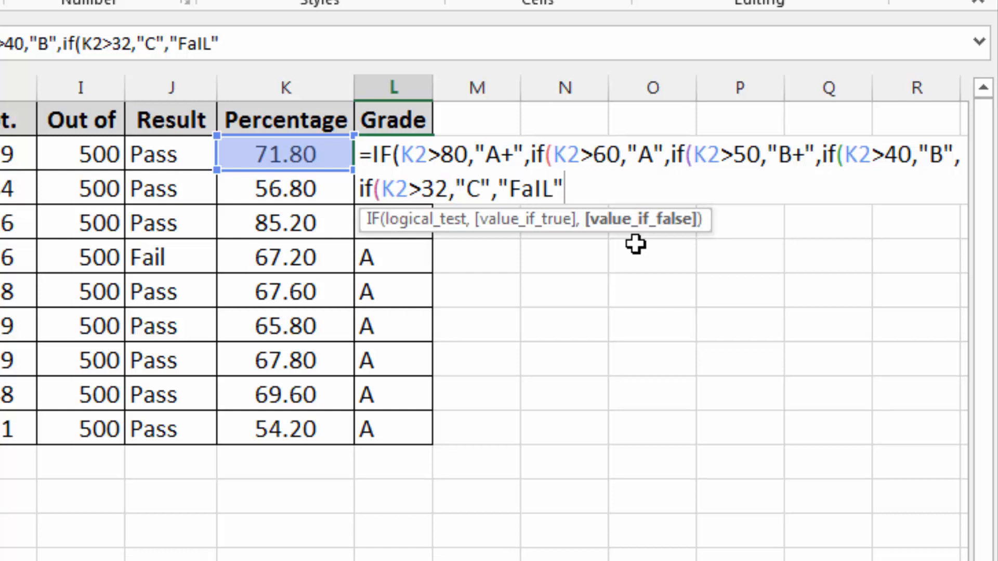
text()))))
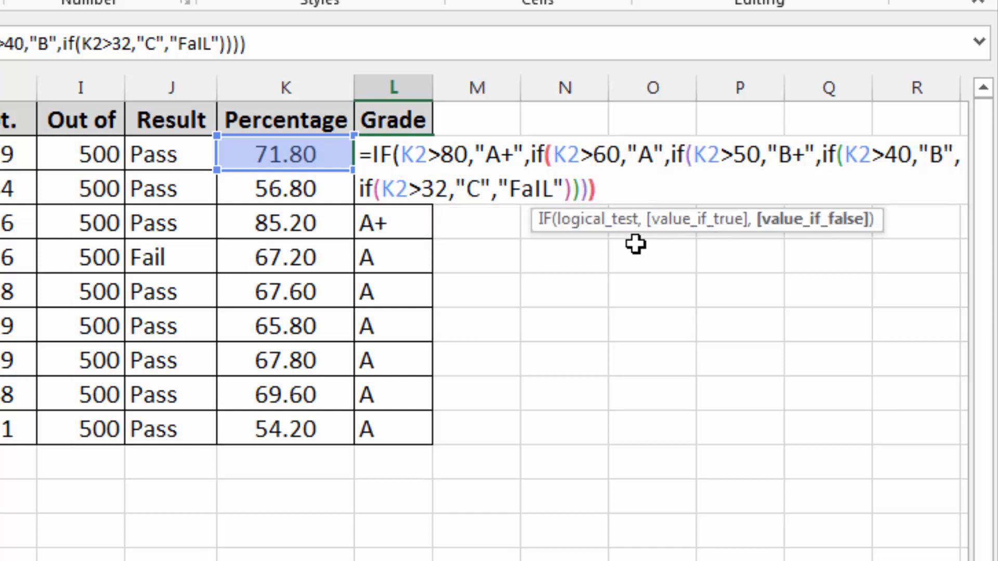
text())
key(Return)
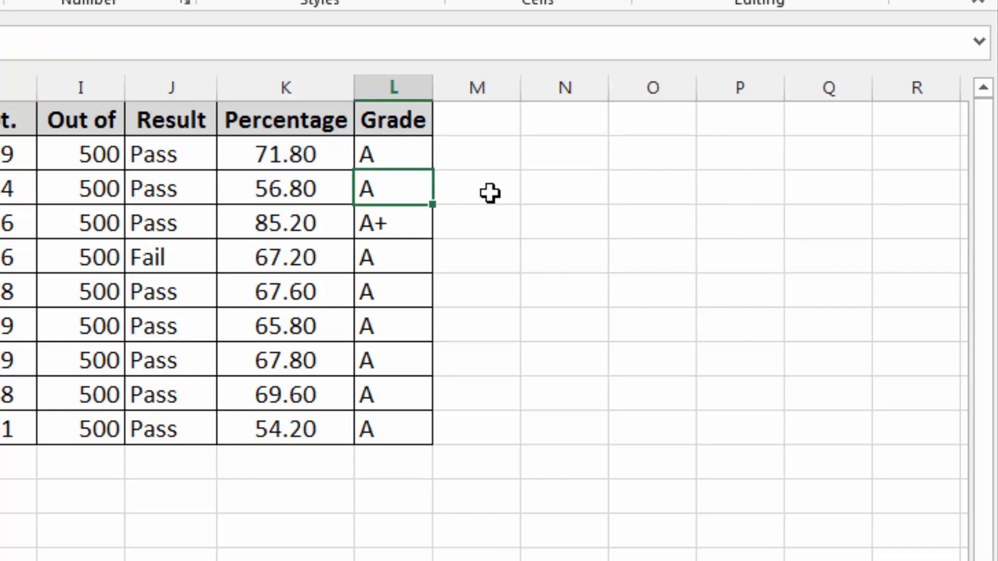
Copy the nested grade formula from L2 down to L10 and check the copied cells.
click(405, 159)
drag(434, 174, 430, 443)
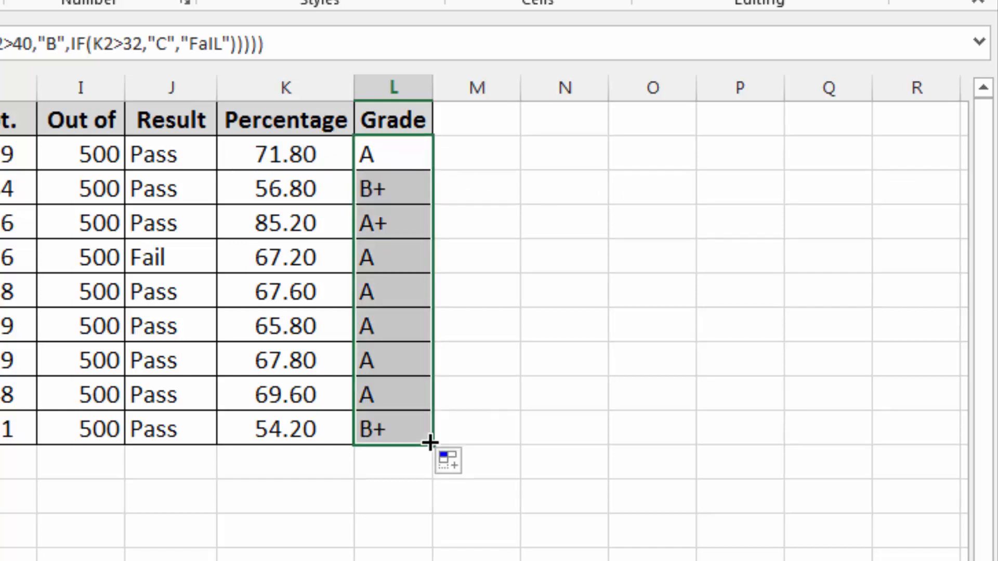
click(392, 189)
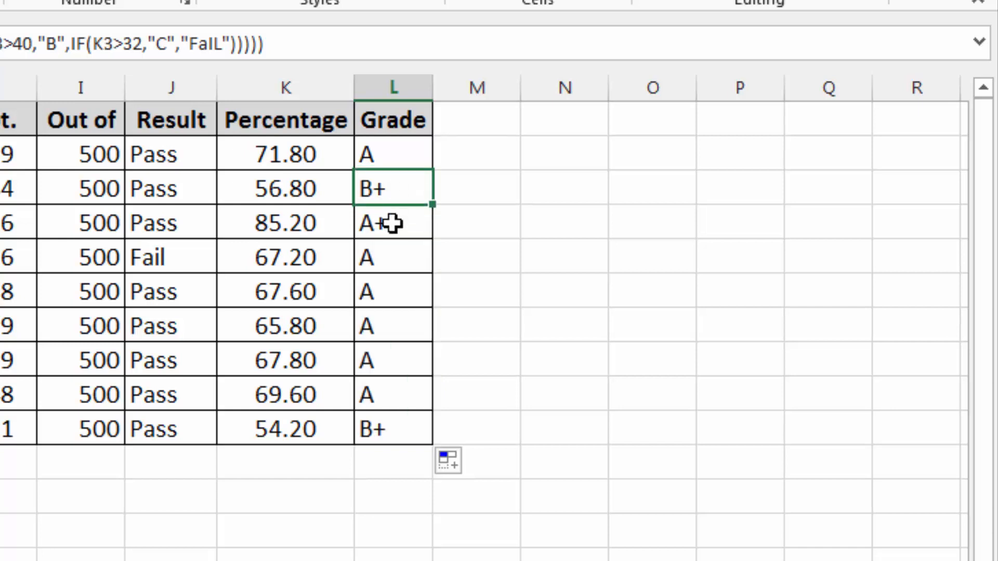
click(393, 224)
click(593, 326)
click(596, 432)
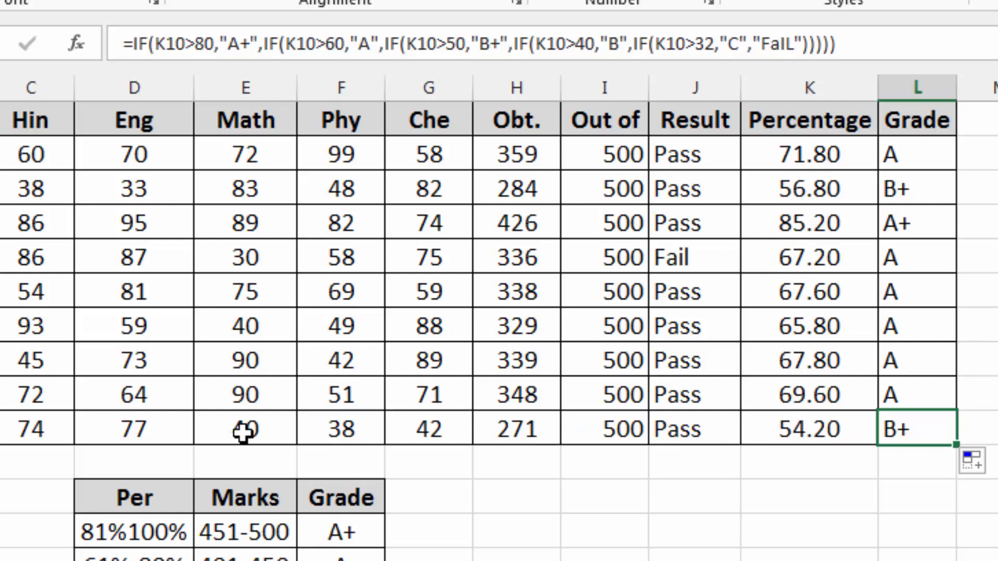
Change the marks in row 10 to 60 for Eng and 55 for Hin, and check the grade in L10.
click(128, 432)
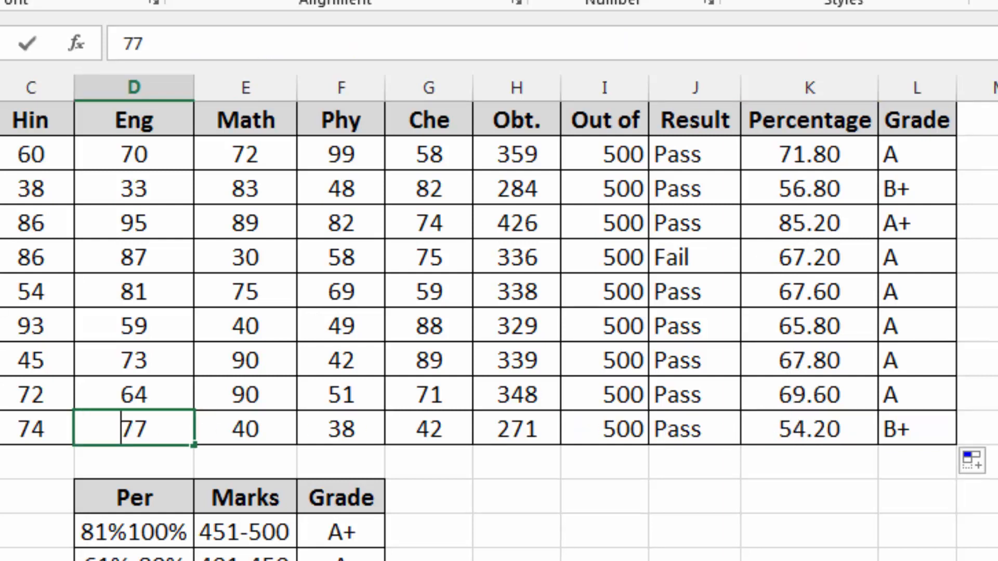
text(60)
key(Tab)
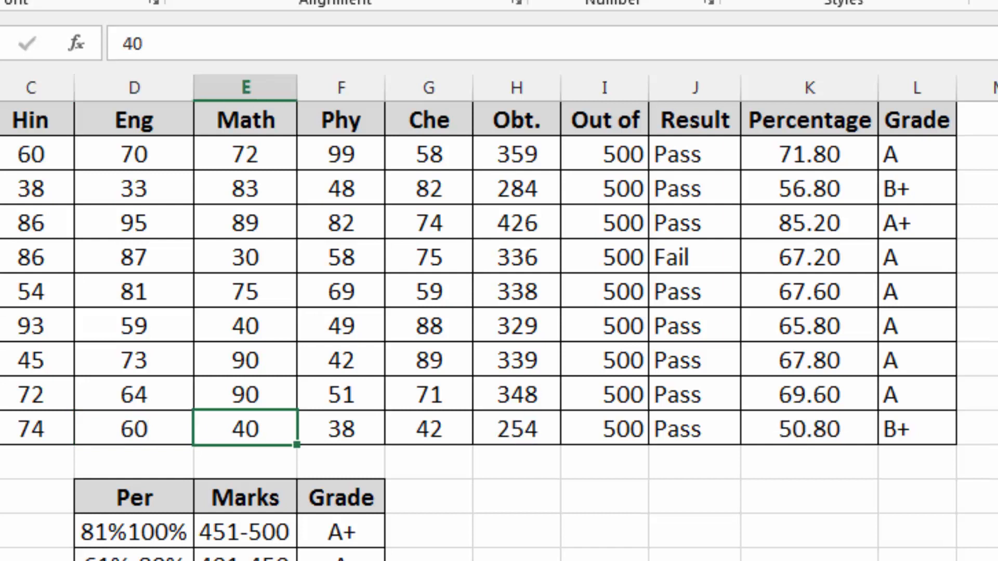
key(Left)
key(Left)
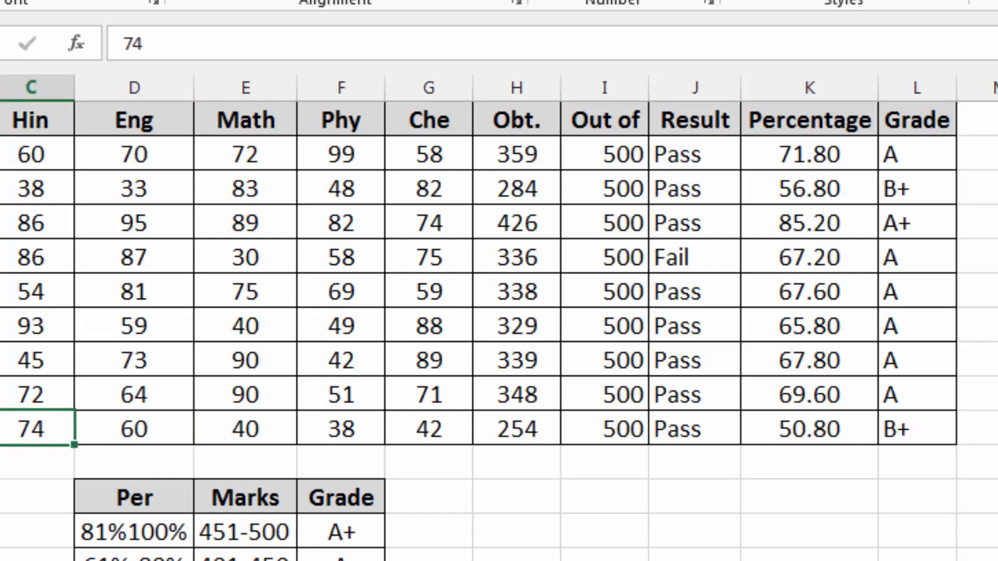
text(55)
key(Tab)
key(Tab)
key(Tab)
key(Tab)
key(Tab)
key(Tab)
key(Tab)
key(Tab)
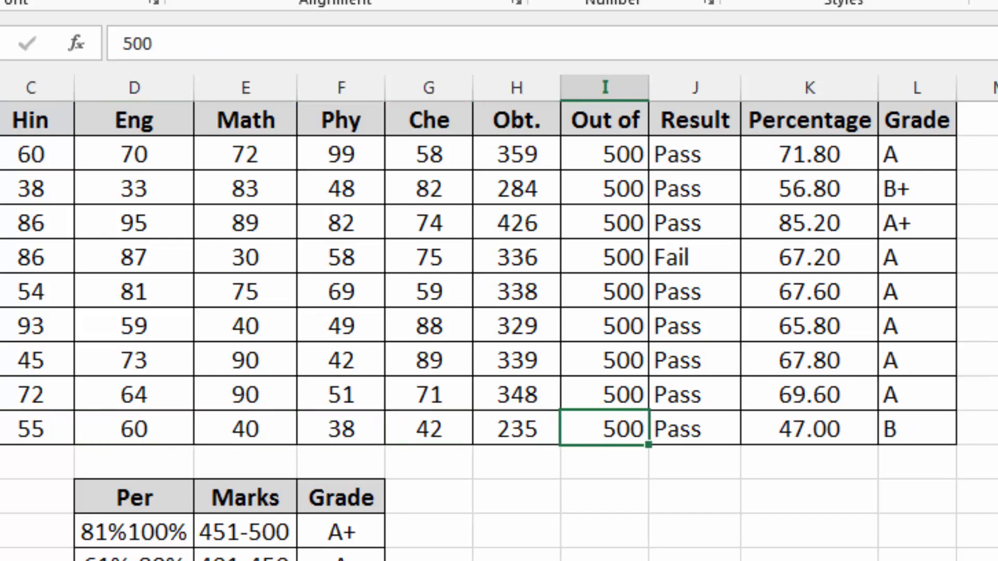
key(Tab)
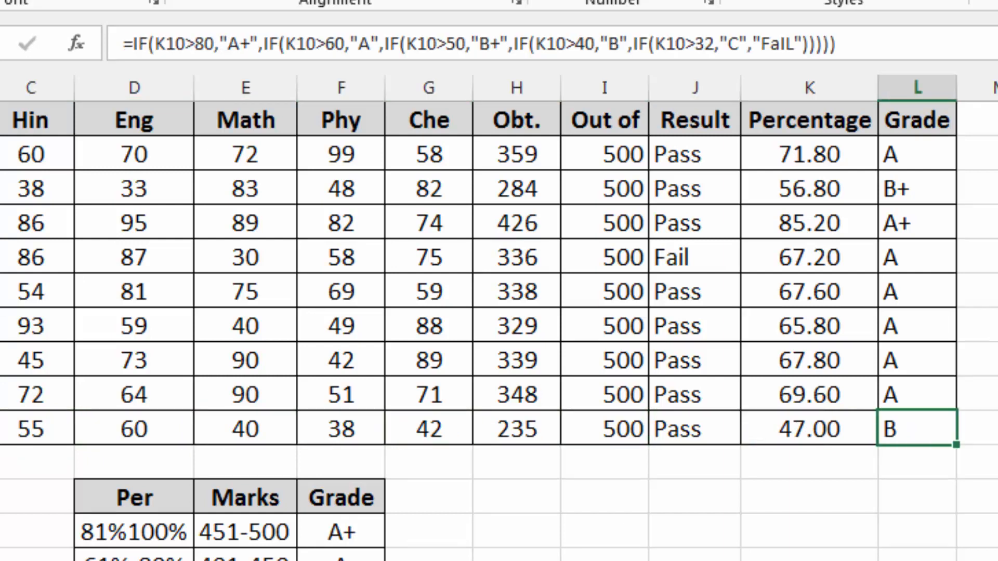
Change the marks in row 7 to 35, 55, 33, 39 and 33 from Hin to Che, and check the percentage and grade.
key(Up)
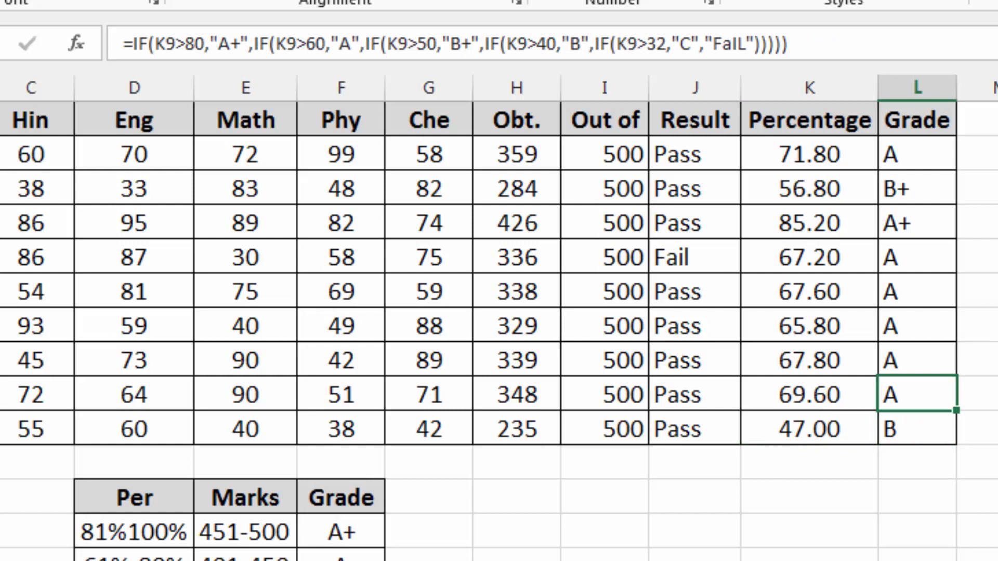
key(Up)
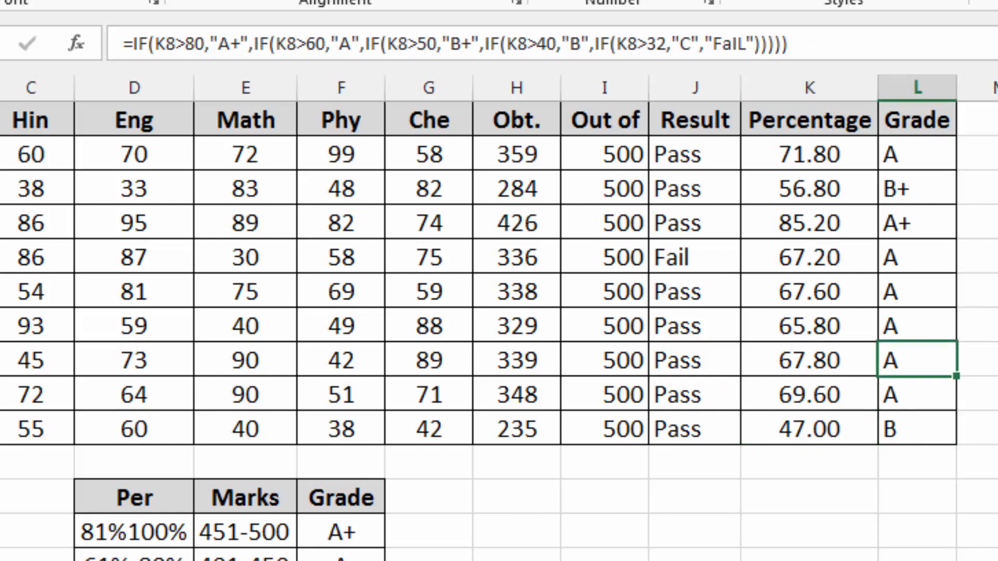
key(Up)
key(Left)
key(Left)
key(Left)
key(Left)
key(Left)
key(Left)
key(Left)
key(Left)
key(Left)
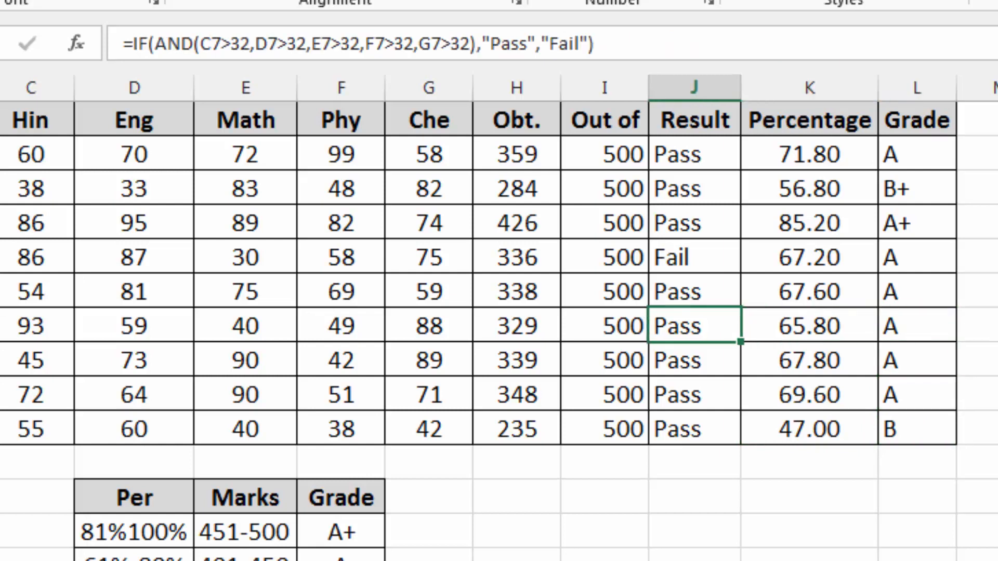
text(35)
key(Tab)
text(55)
key(Tab)
text(32)
key(BackSpace)
text(3)
key(Tab)
text(39)
key(Tab)
text(33)
key(Tab)
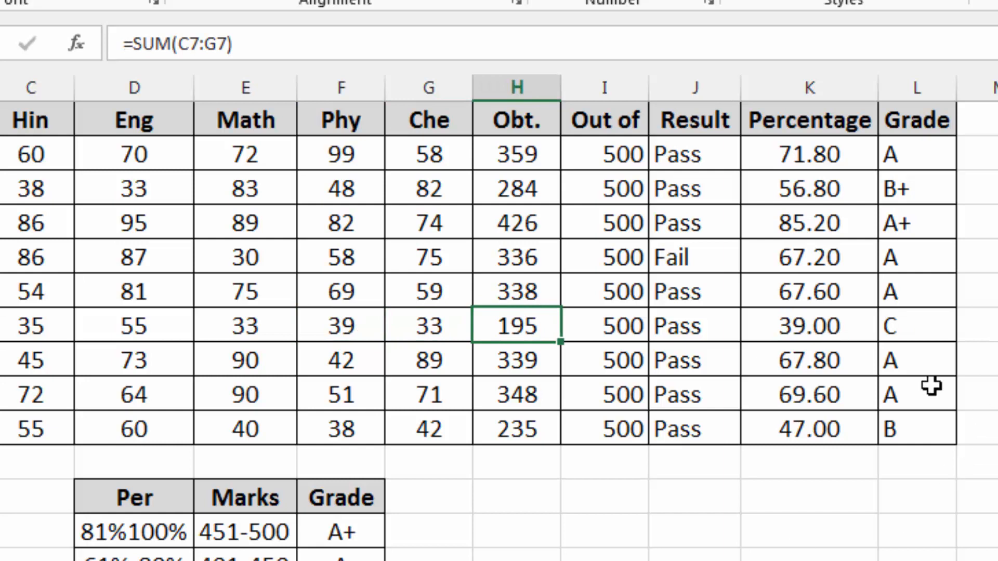
click(831, 333)
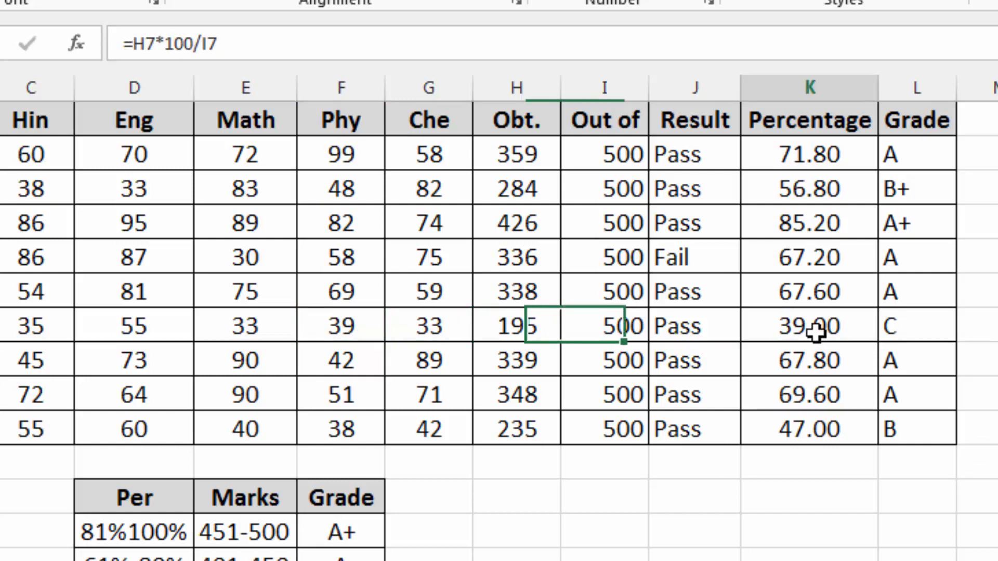
click(914, 328)
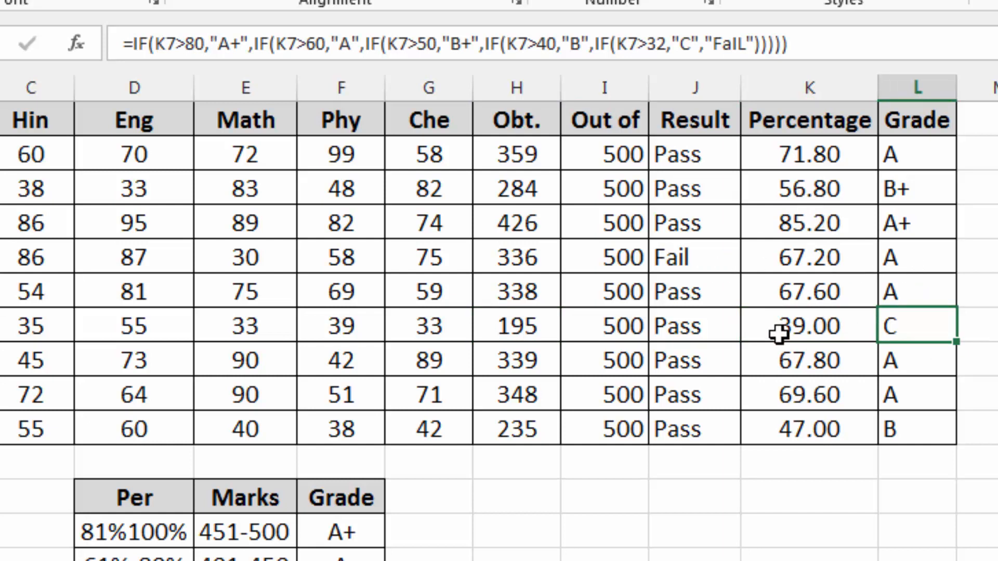
Edit the K2 percentage formula to start with an IF that tests whether J2="Fail".
click(793, 259)
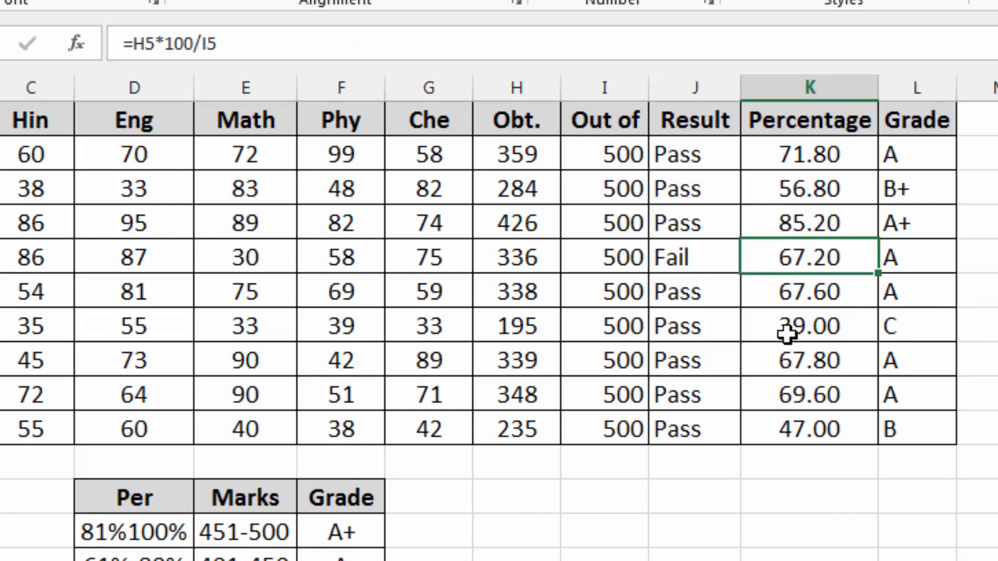
click(788, 166)
double_click(788, 166)
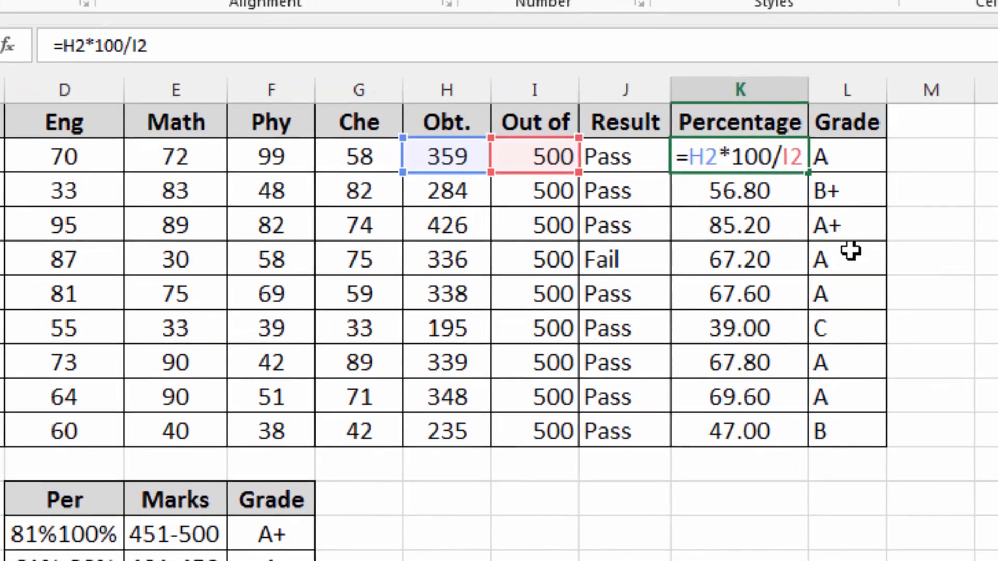
text(IF()
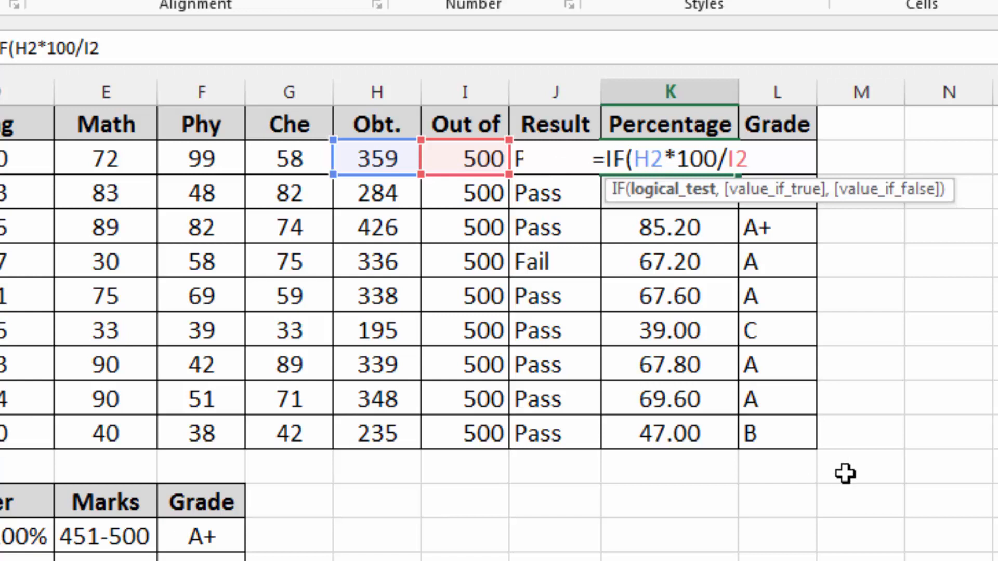
key(Left)
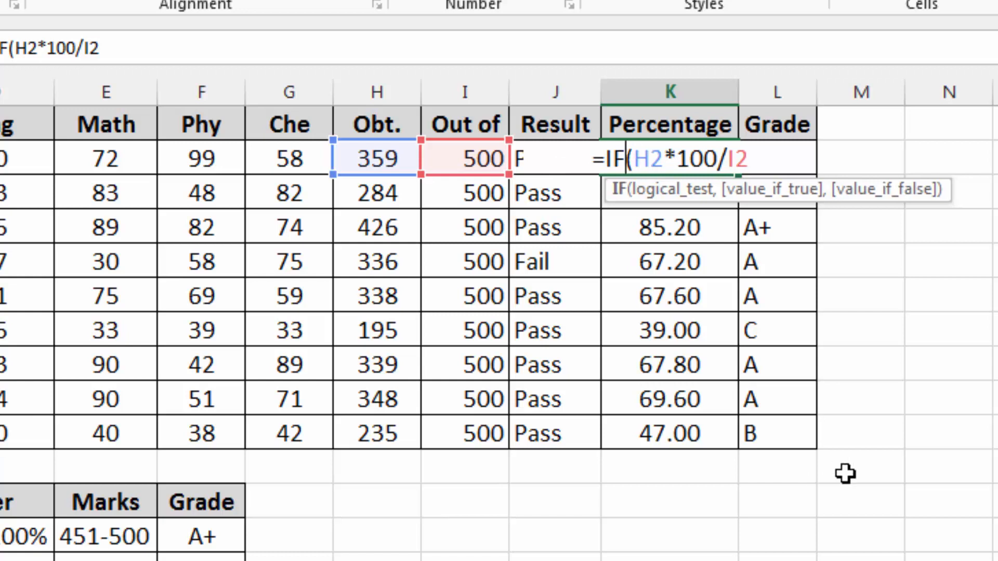
key(Right)
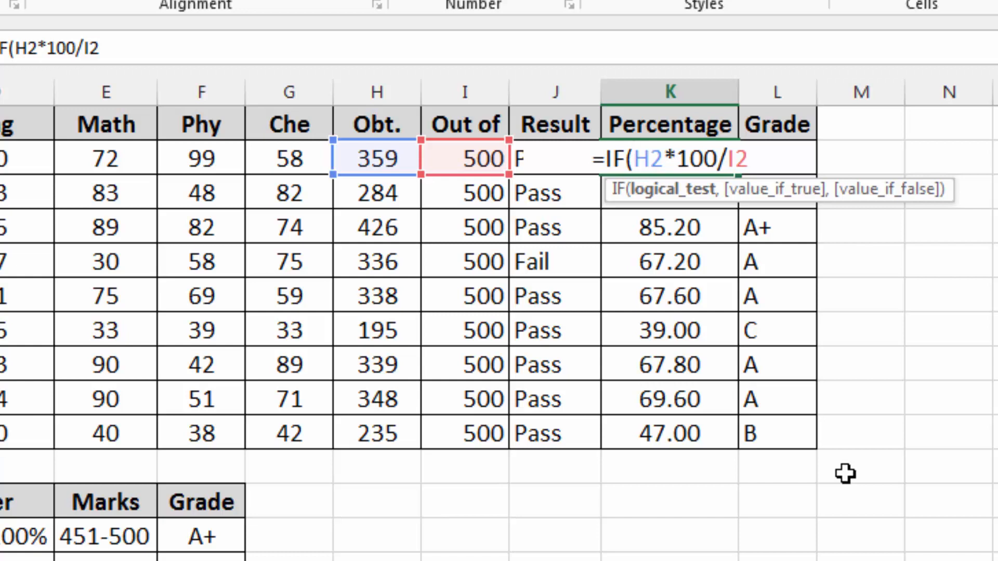
text(J2=)
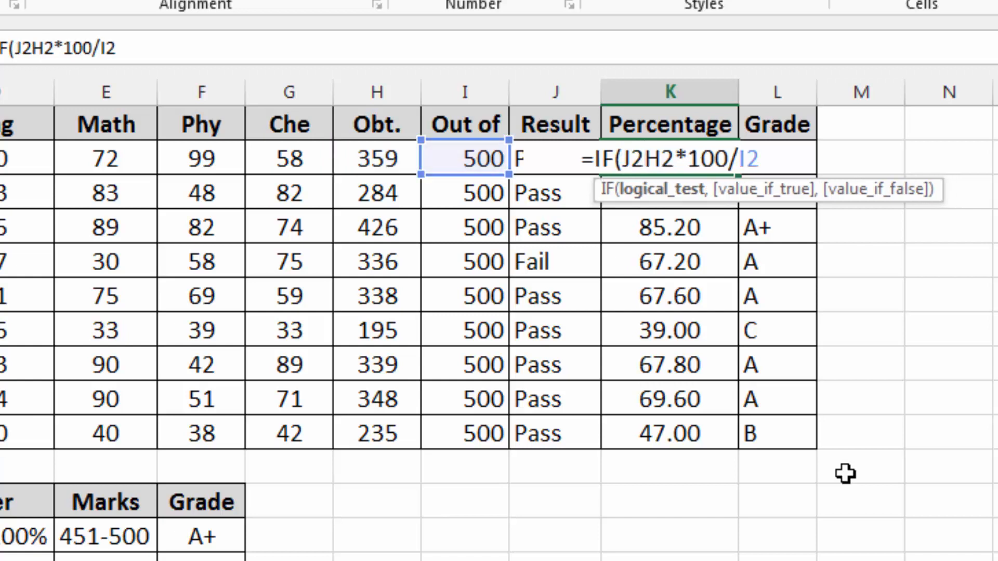
text(")
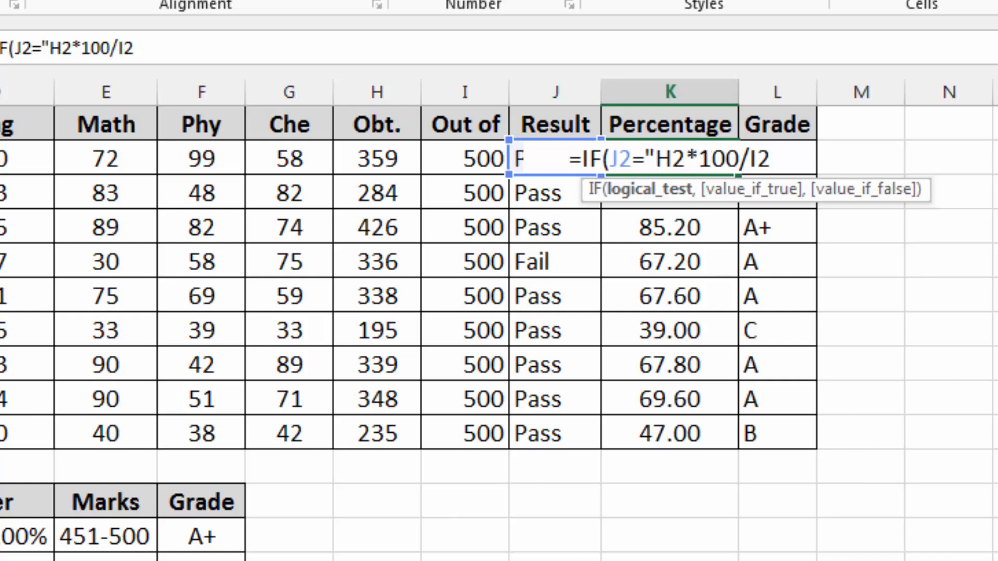
text(")
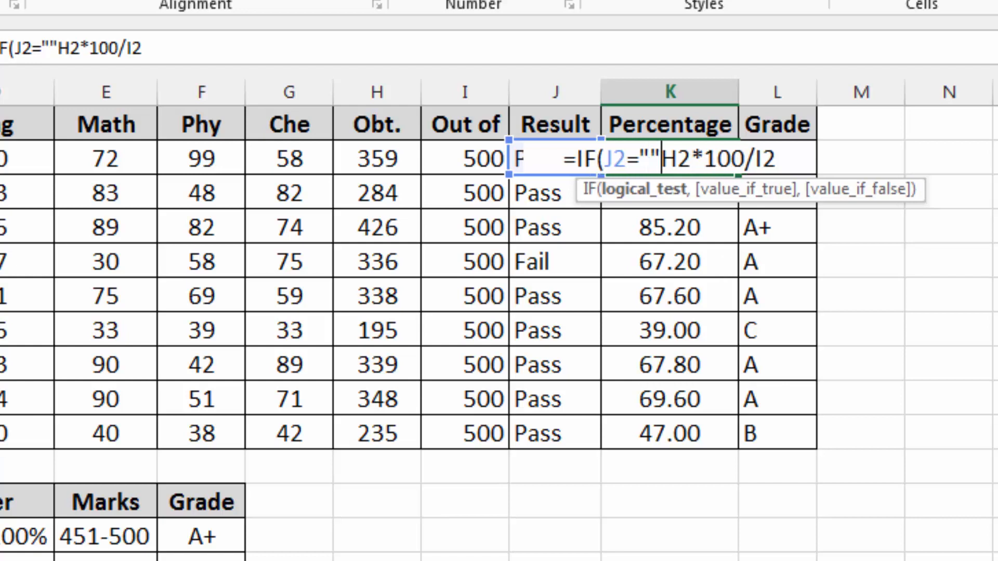
key(BackSpace)
text(Fail")
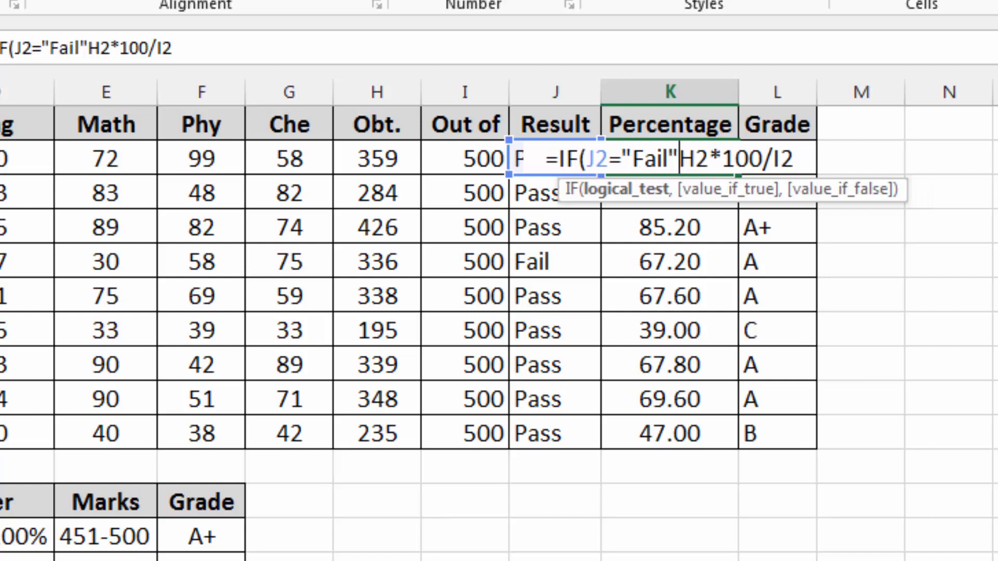
Add "" as the value if true, keep H2*100/I2 as the value if false, and enter the K2 formula.
text(,"")
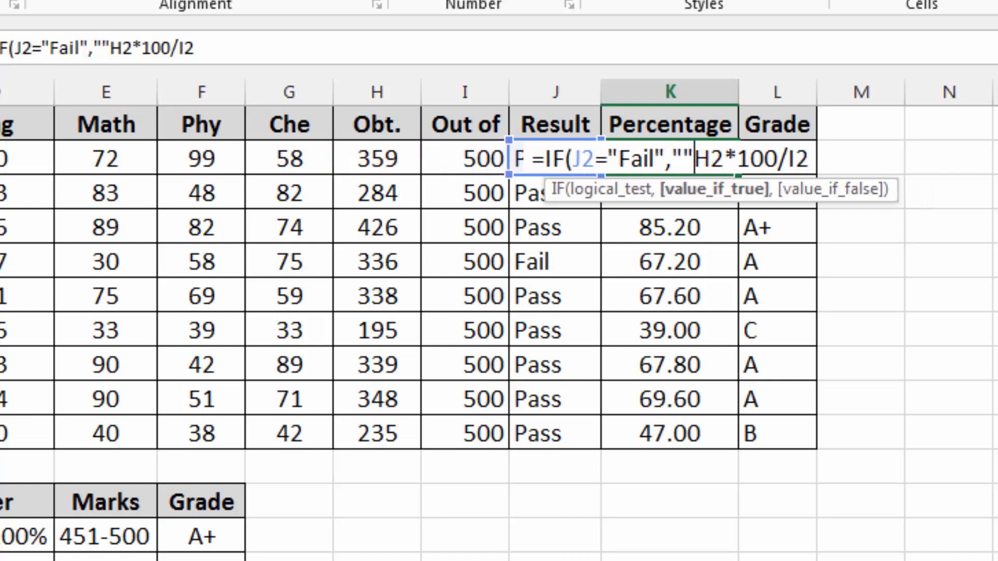
text(,)
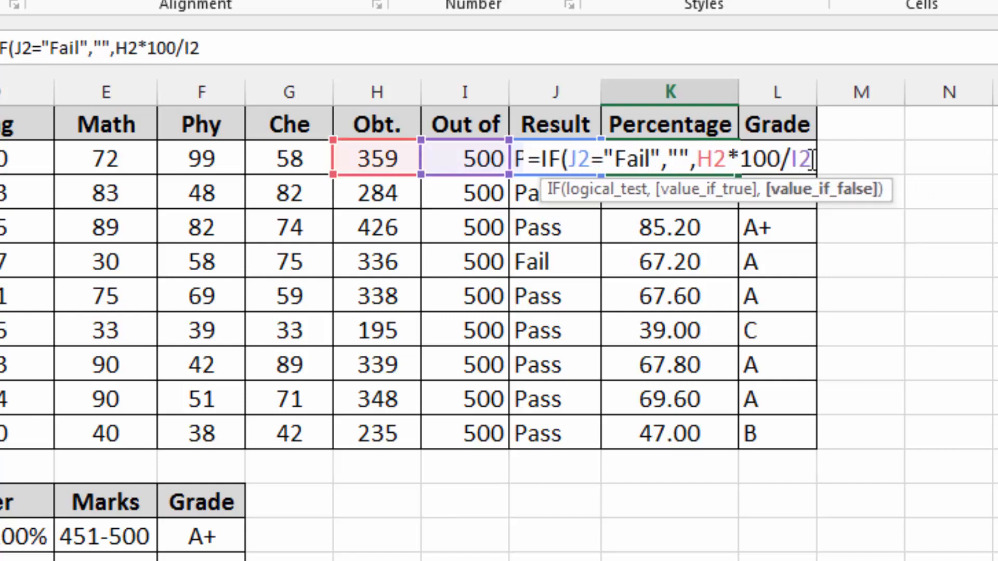
text())
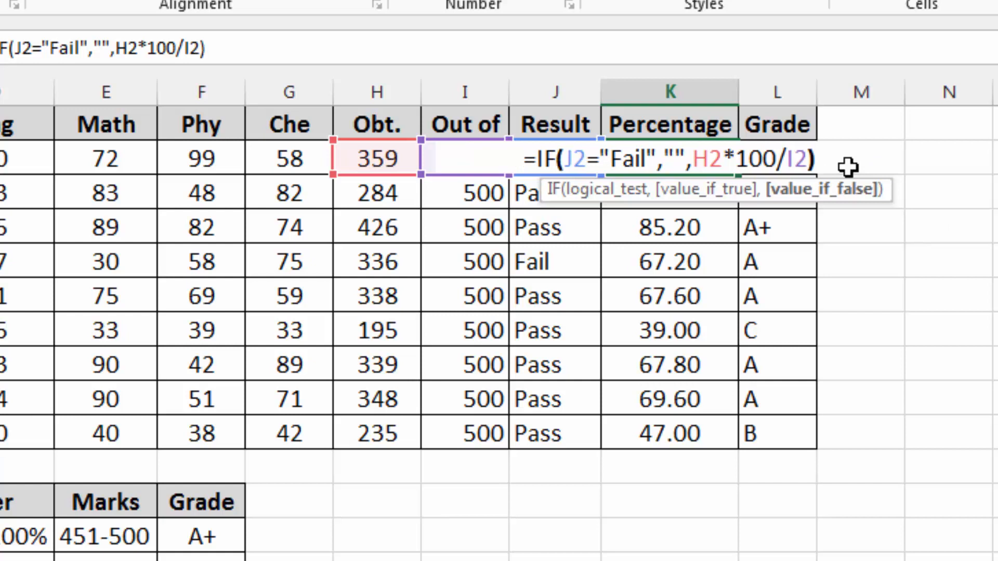
key(Return)
Copy the percentage formula from K2 down to K10 and check the percentage and grade of the failed student in row 5.
click(668, 157)
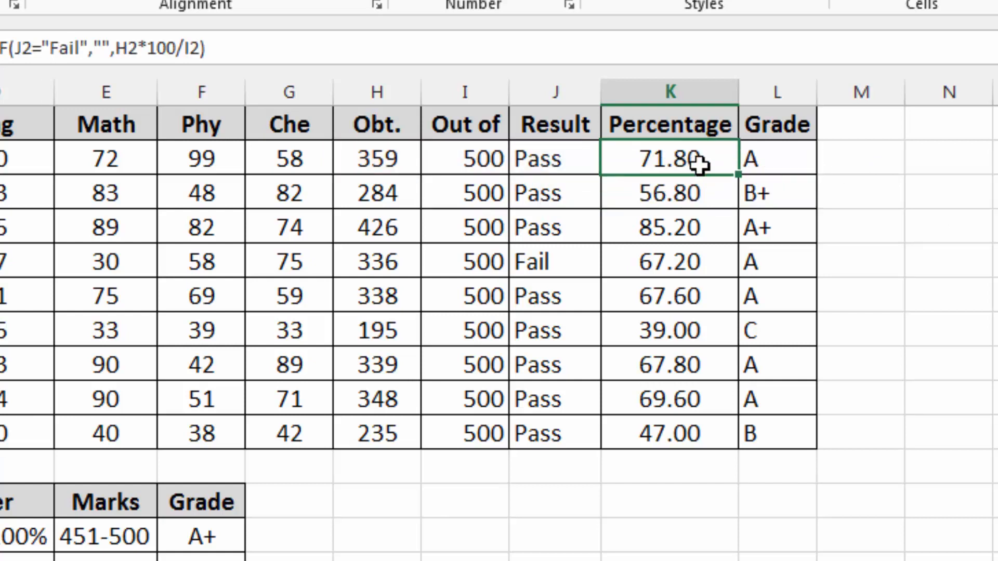
drag(738, 175, 738, 437)
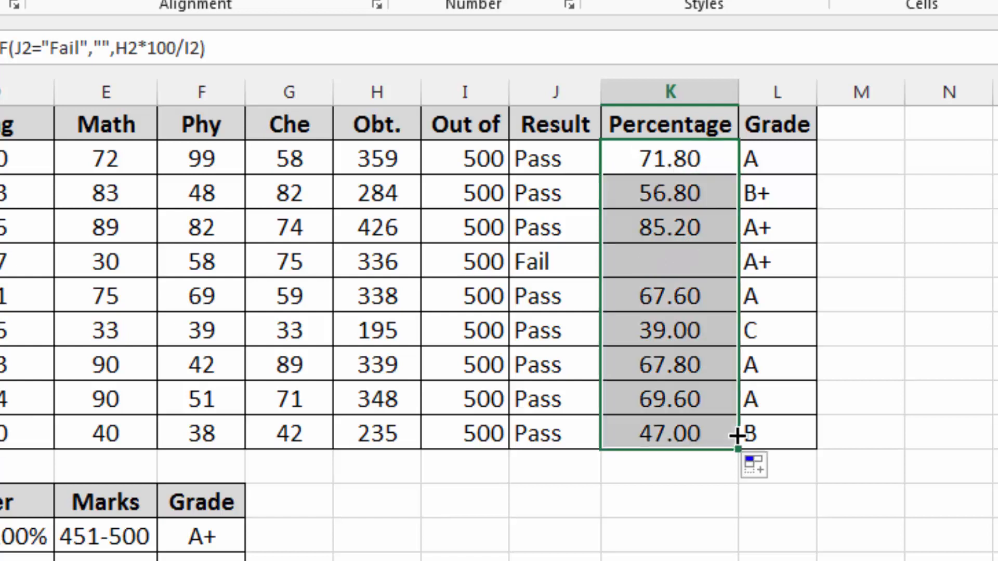
click(696, 270)
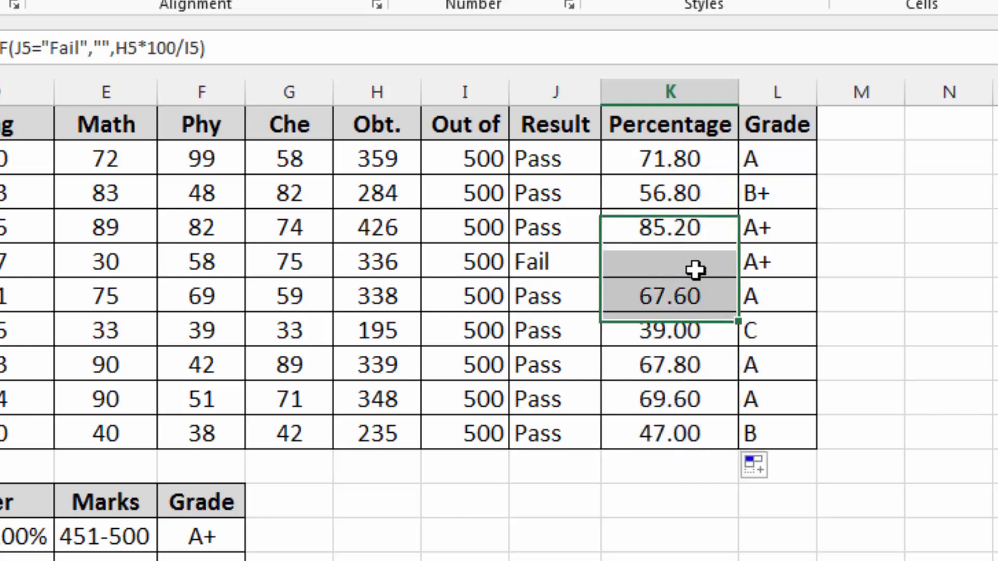
click(773, 267)
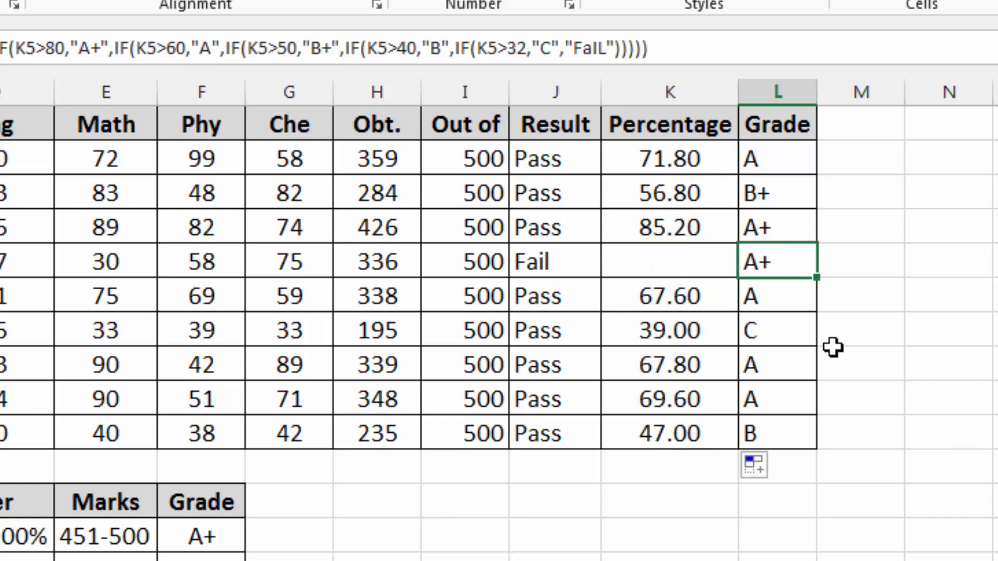
click(694, 263)
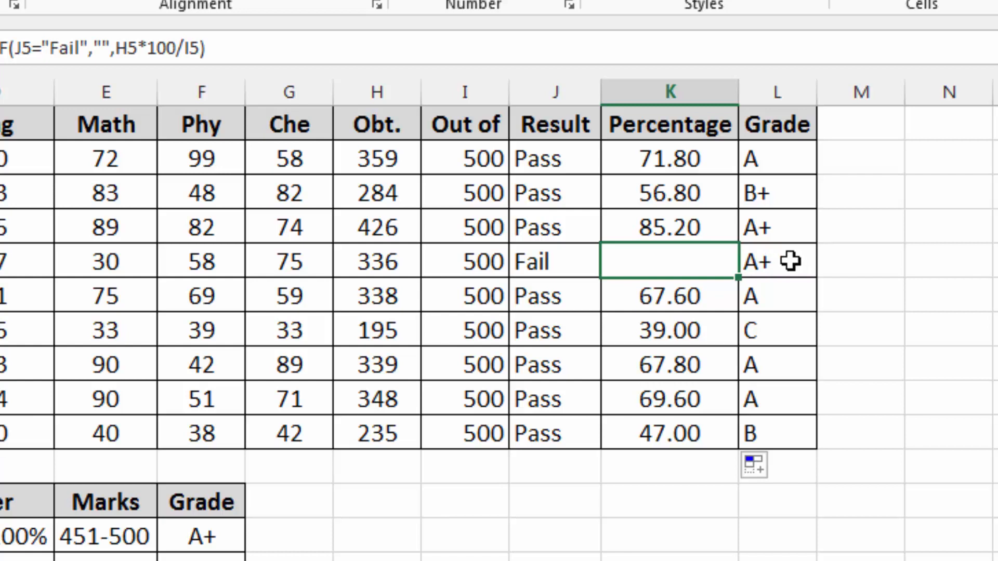
click(772, 263)
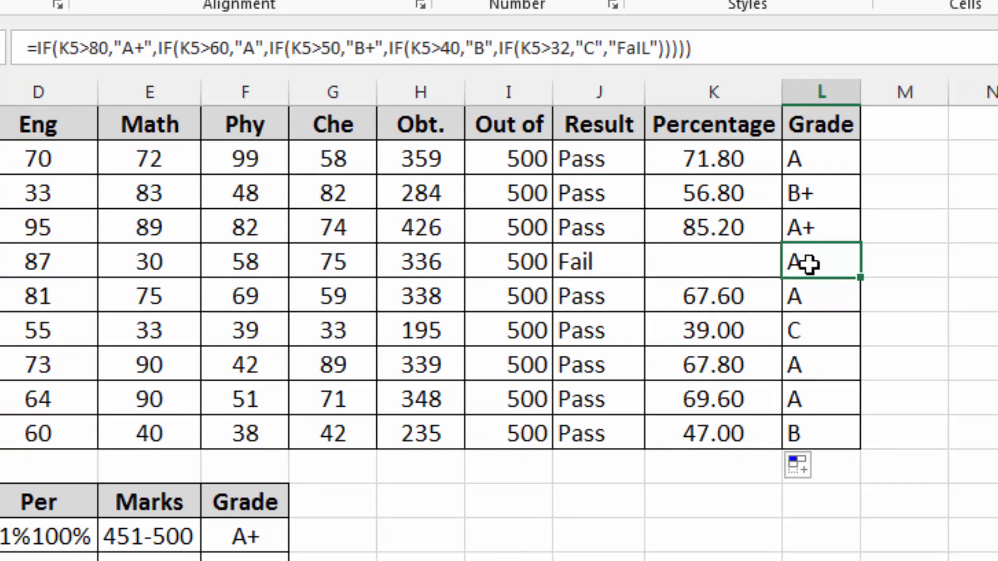
Replace the empty text in the K2 formula with 0 as the value if true.
click(702, 158)
double_click(702, 160)
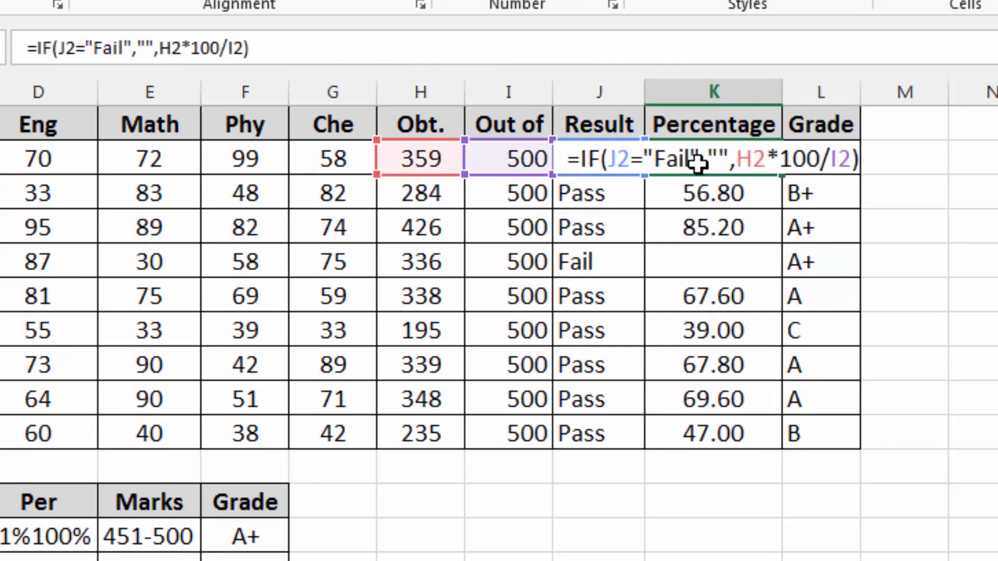
click(727, 158)
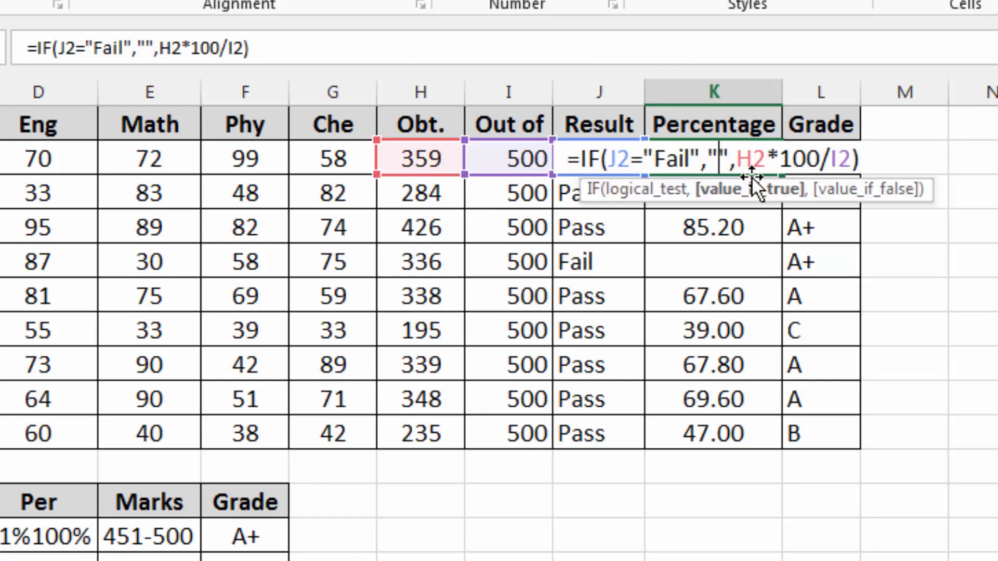
key(BackSpace)
key(BackSpace)
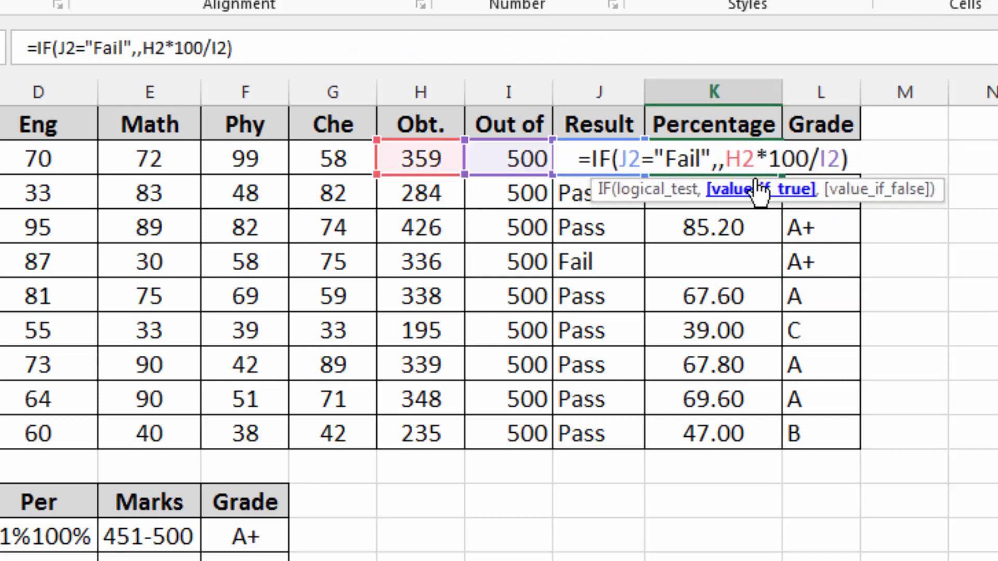
text("")
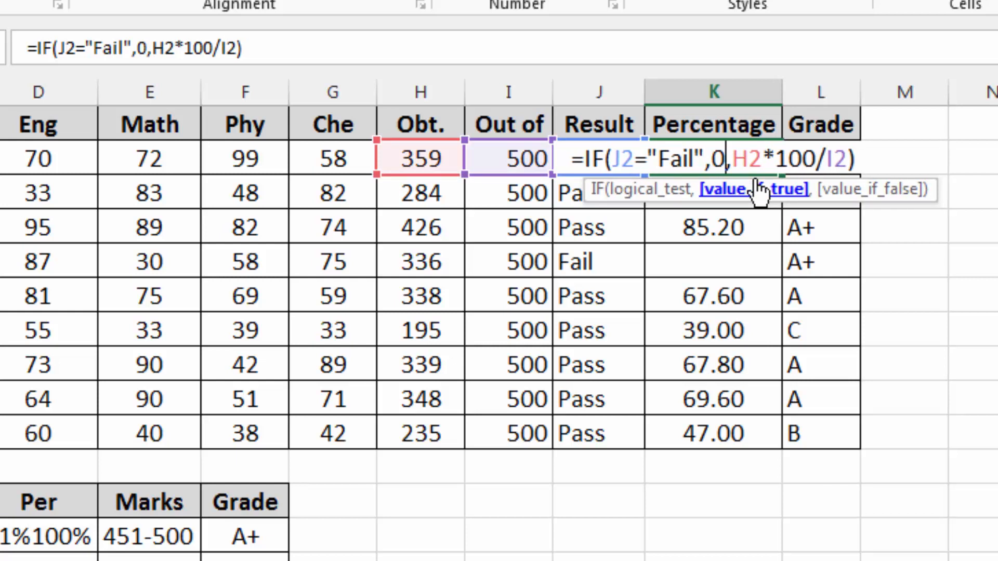
key(Return)
Copy the revised K2 percentage formula down to K10 and recheck the percentage and grade in row 5.
click(759, 160)
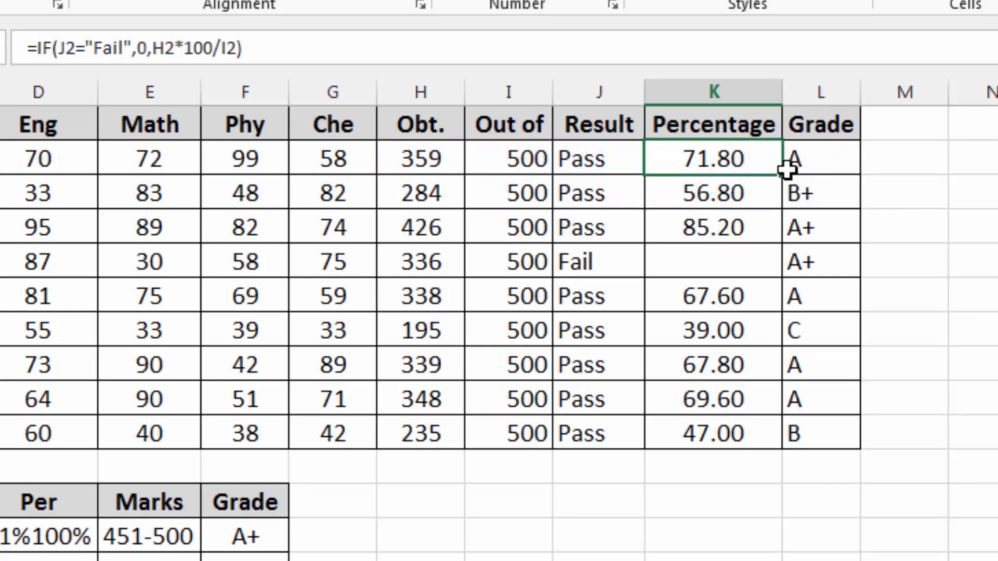
drag(782, 175, 786, 440)
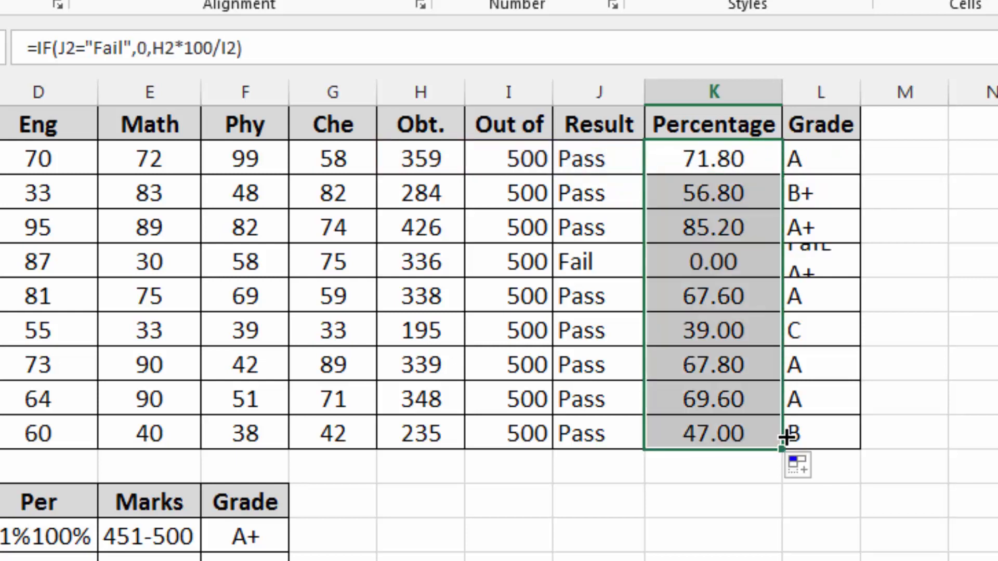
click(720, 262)
click(796, 263)
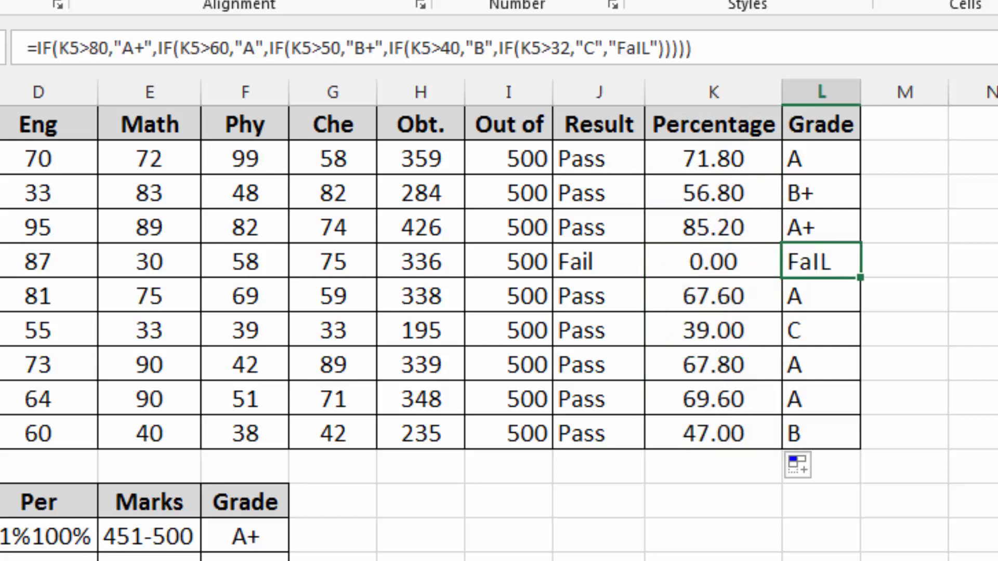
click(688, 272)
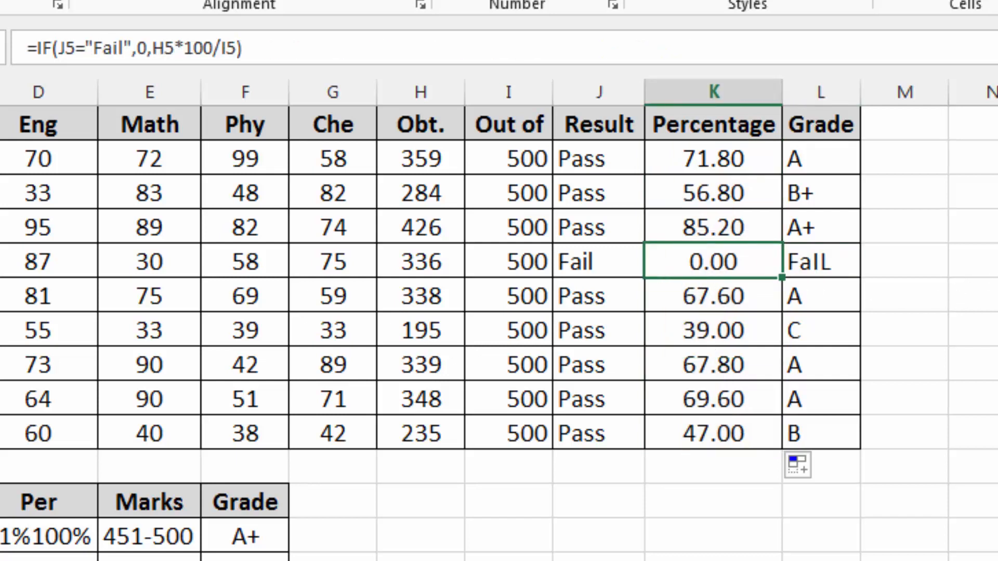
click(849, 264)
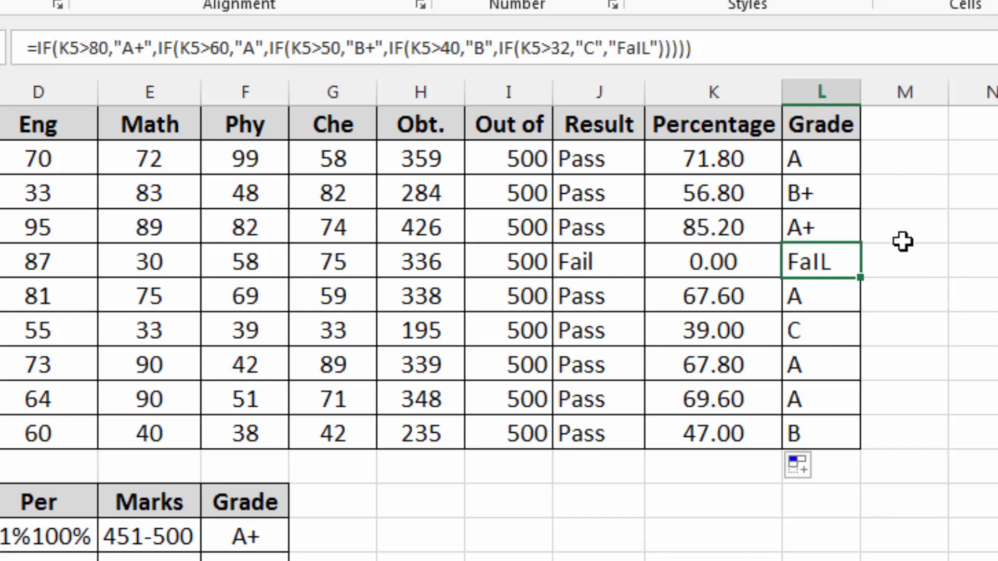
click(738, 162)
click(788, 162)
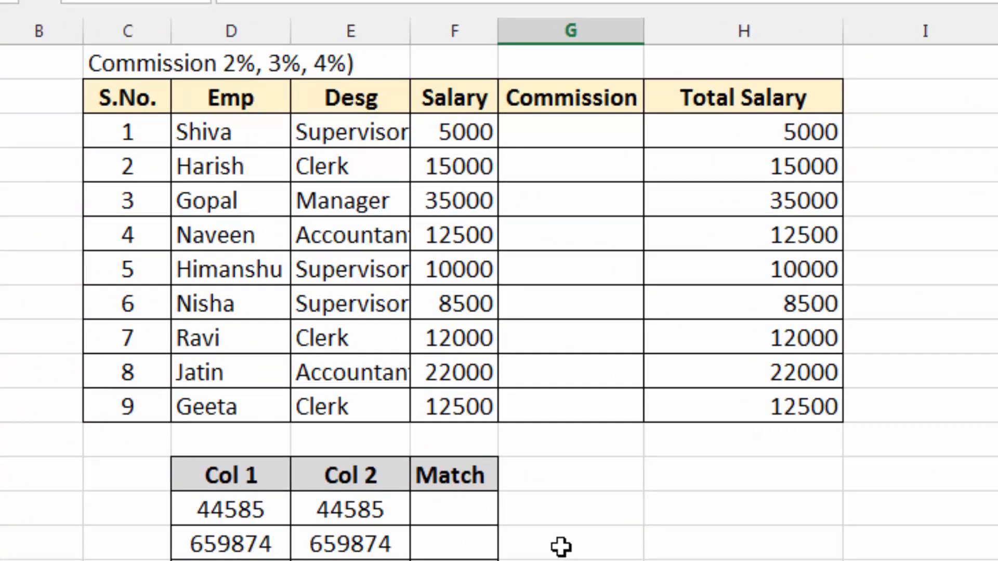
On the salary and commission sheet, select the Col 1 values and the Col 2 values of the Match table to compare them.
scroll(562, 546, down, 2)
drag(257, 305, 257, 437)
drag(339, 303, 343, 429)
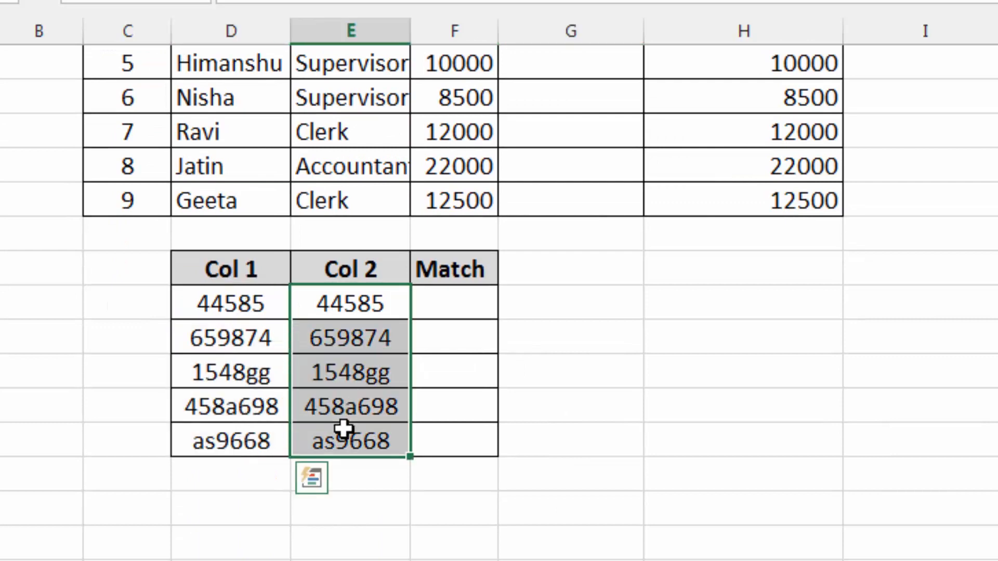
Change the fourth Col 2 value to 458c698 and compare the first two rows of Col 1 and Col 2.
click(341, 346)
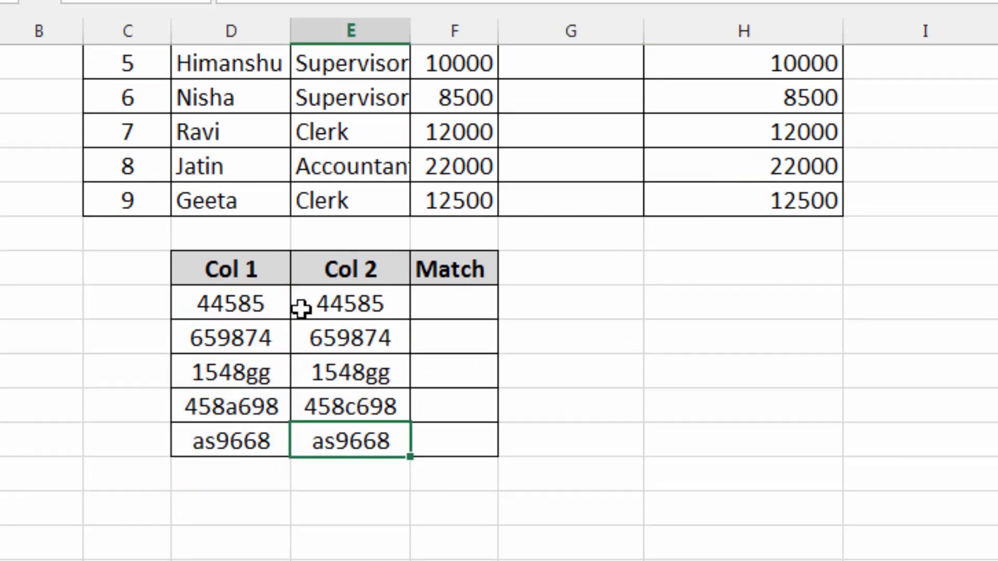
click(258, 302)
click(334, 303)
click(286, 333)
click(301, 347)
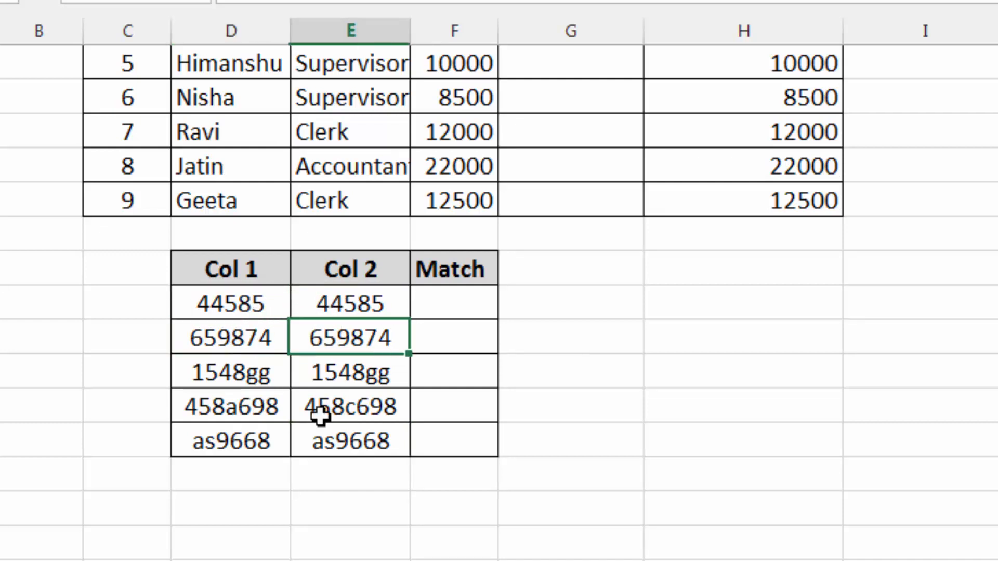
Enter an IF formula in F38 that returns "Yes" when D38 equals E38 and empty text otherwise.
click(464, 304)
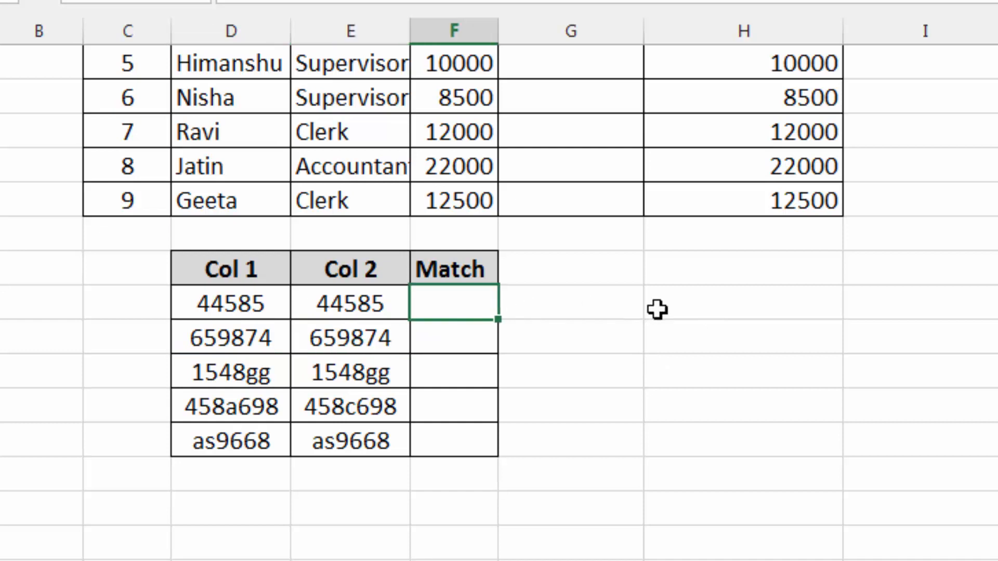
text(=if()
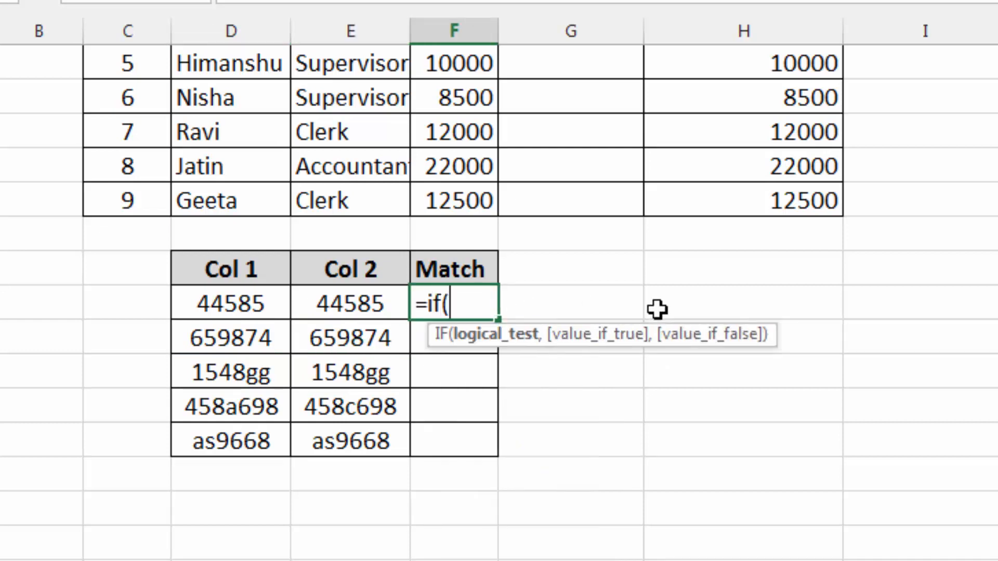
click(245, 308)
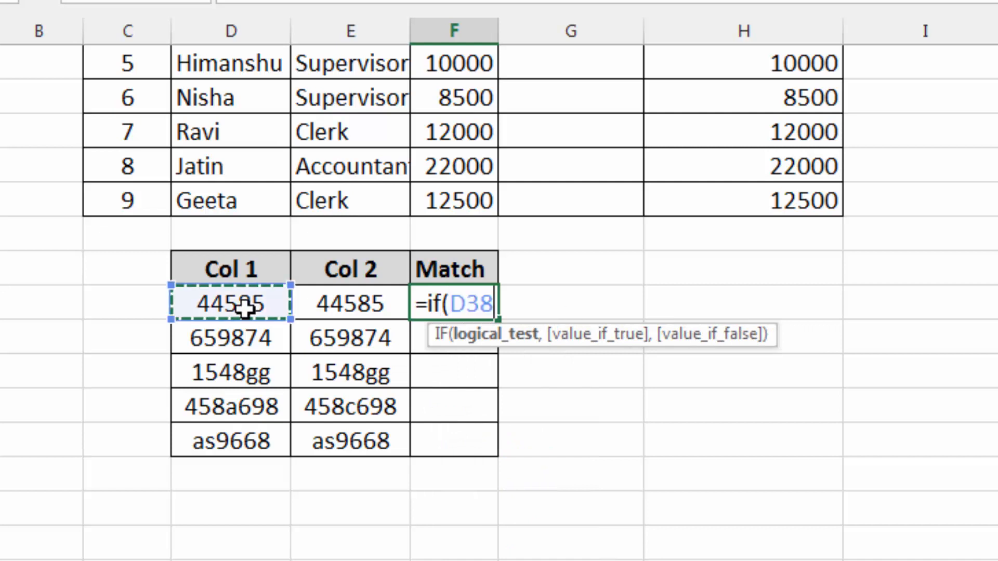
text(=)
click(329, 306)
text(,)
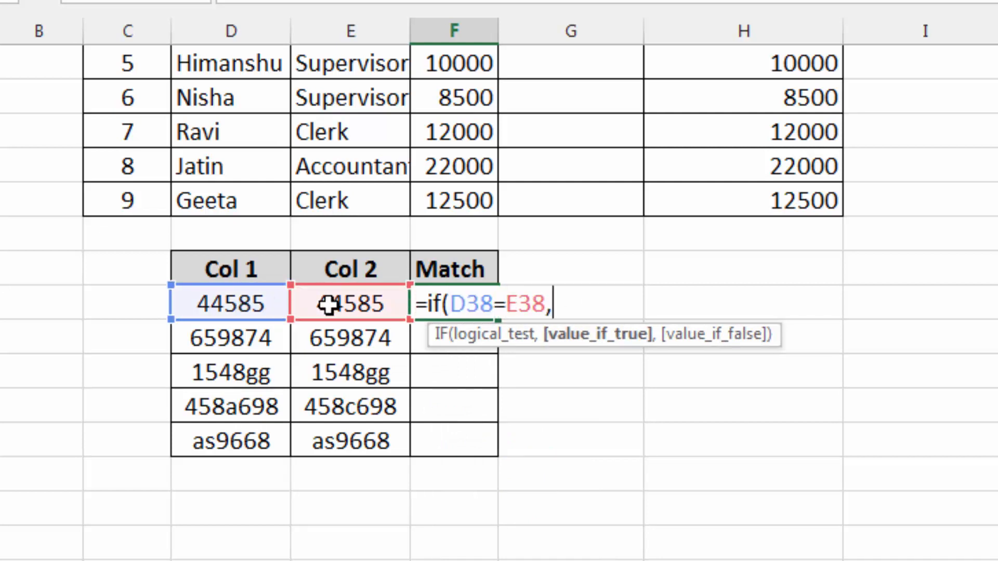
text("Yes")
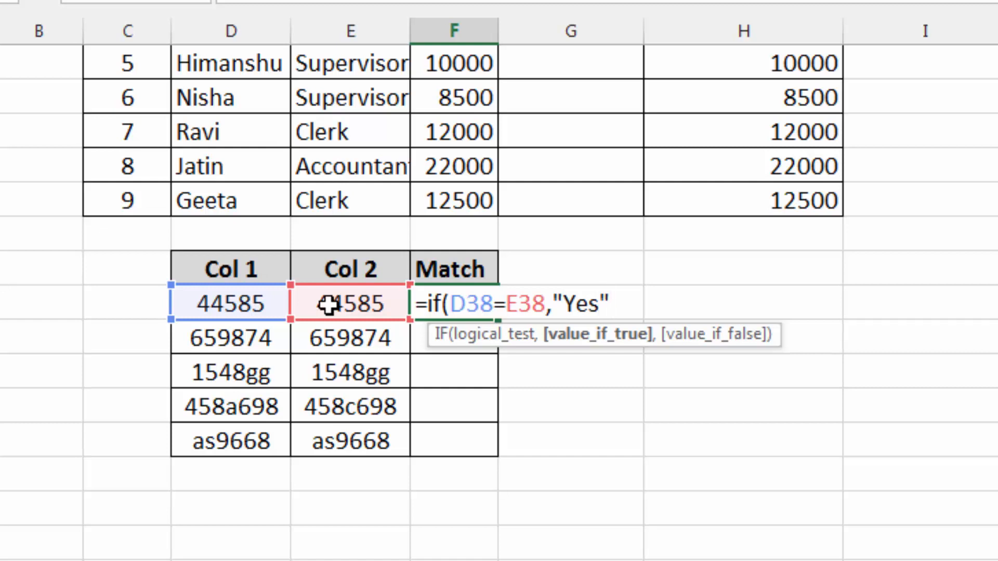
text(,"")
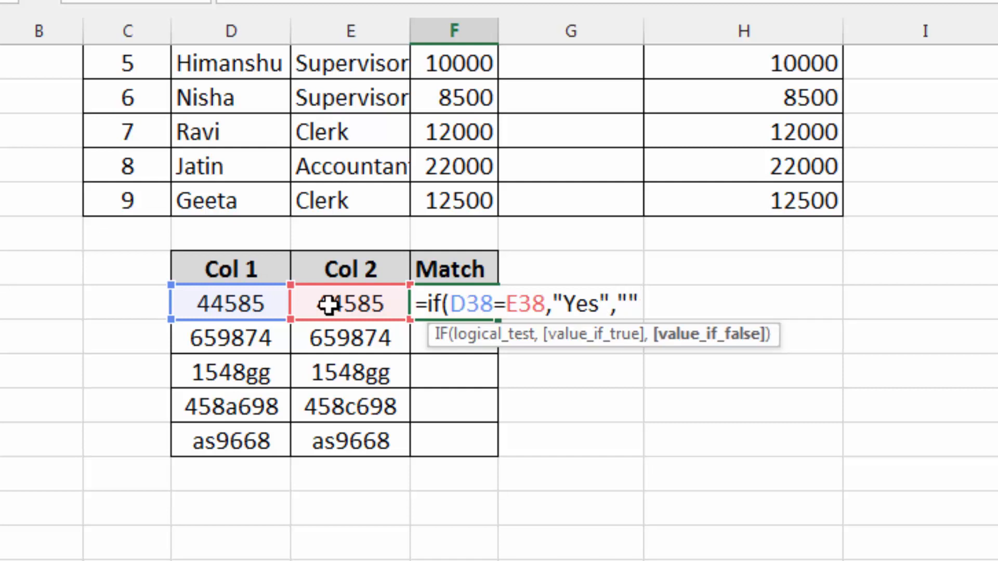
text())
key(Return)
Copy the match formula from F38 down to F42 and check the results for the third and fourth rows.
click(471, 304)
drag(498, 320, 483, 451)
click(454, 411)
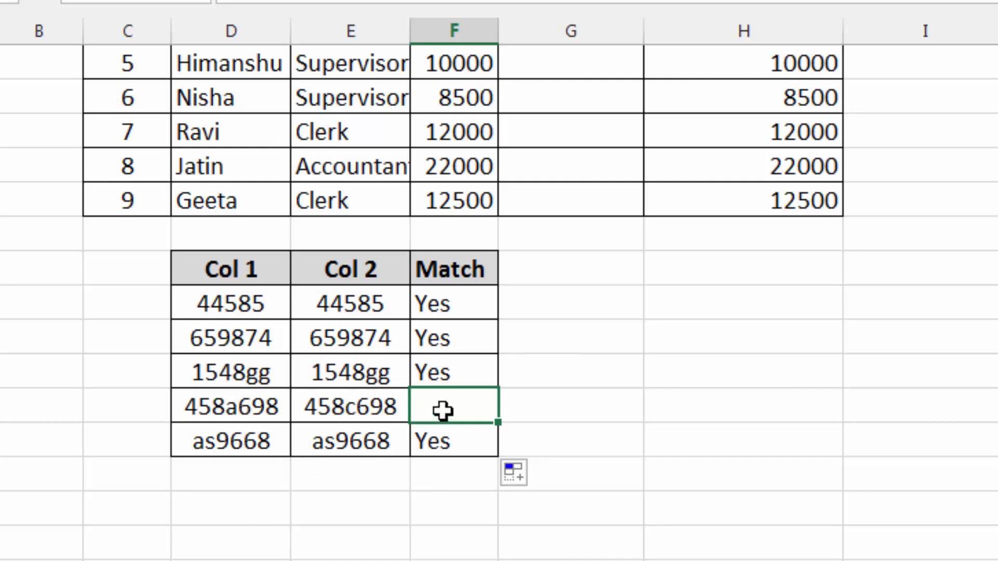
click(472, 379)
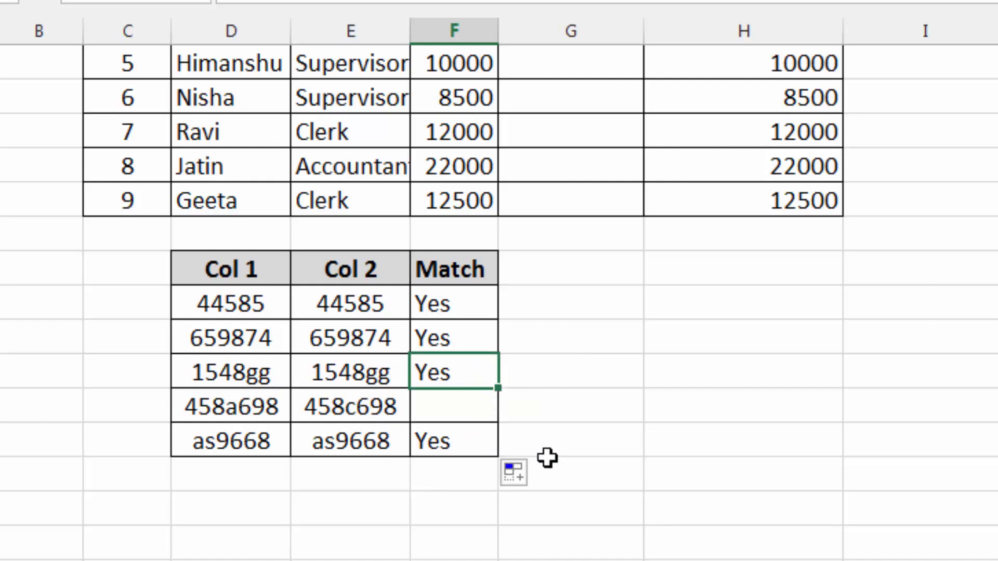
In the commission table, start an IF formula in G27 that tests whether the designation in E27 is "Clerk".
scroll(713, 482, up, 3)
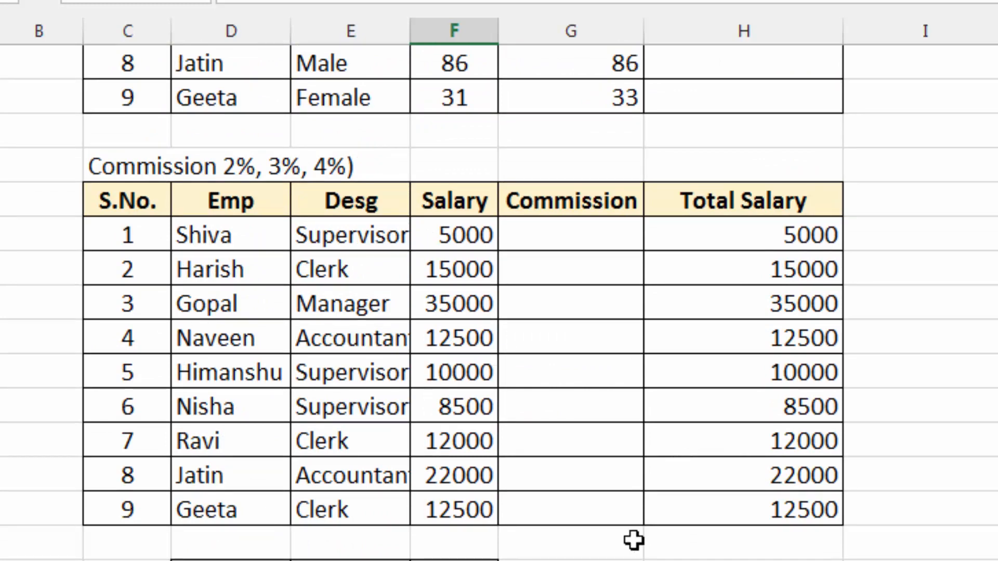
click(579, 234)
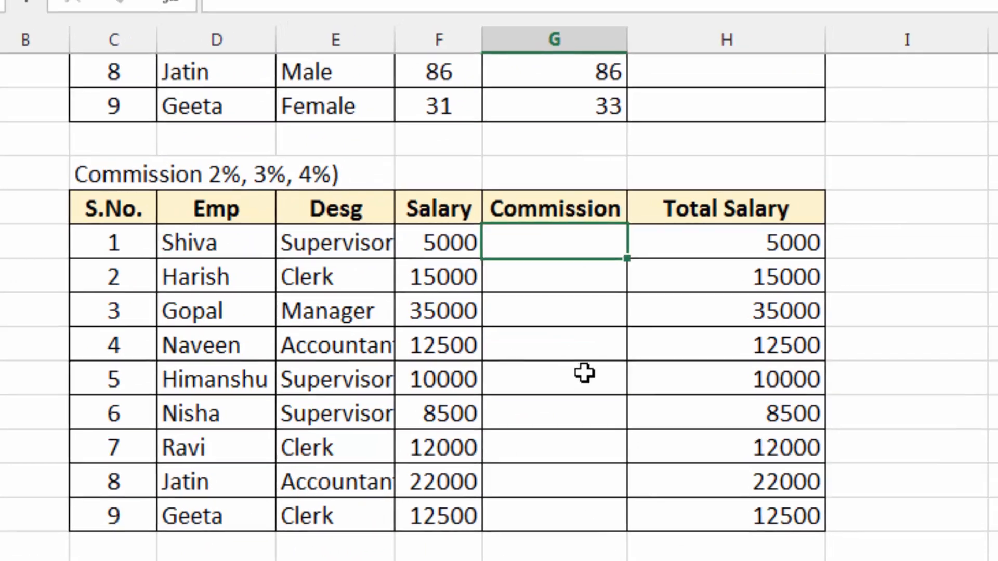
click(585, 372)
click(587, 430)
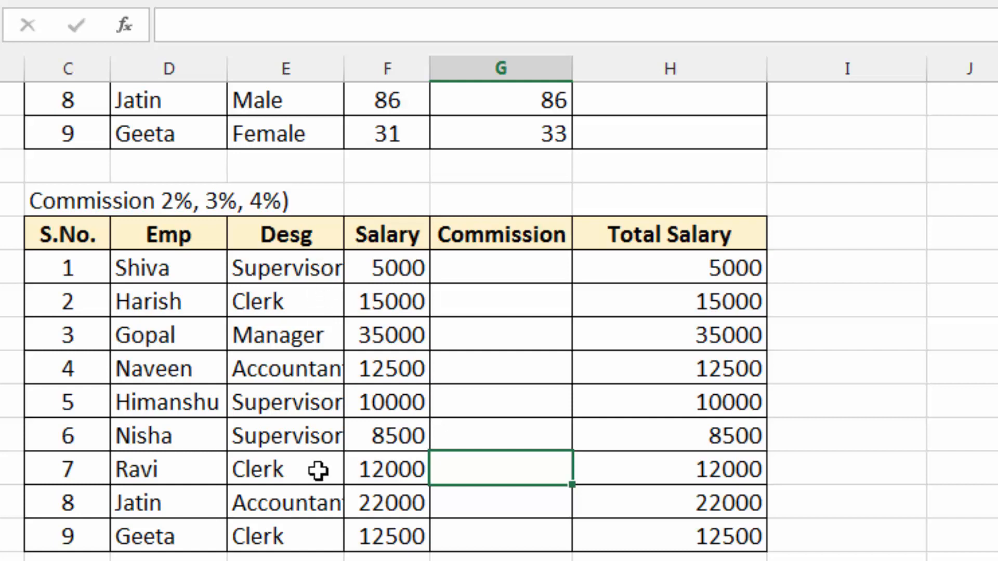
click(498, 273)
text(=if()
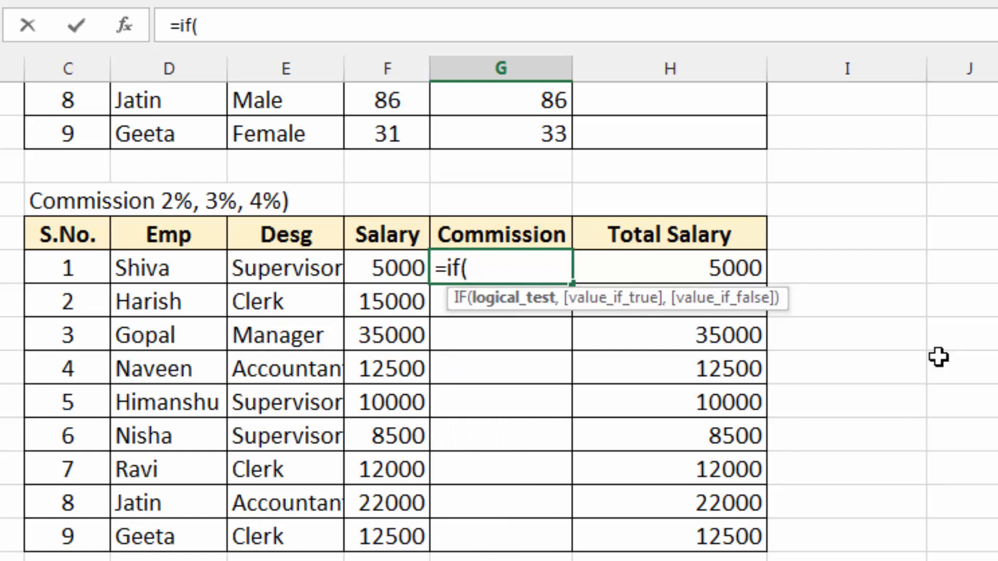
click(291, 272)
text(=)
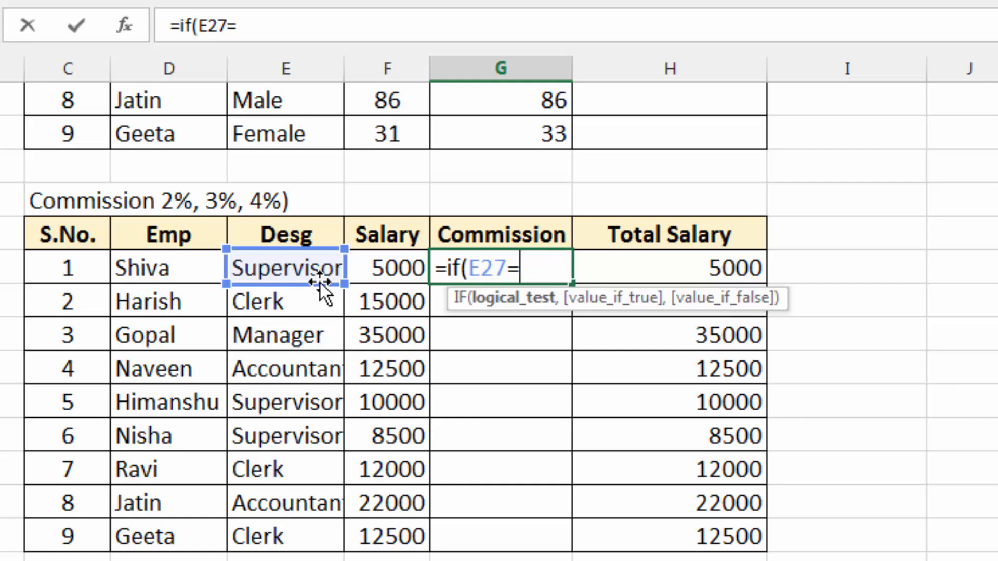
text(")
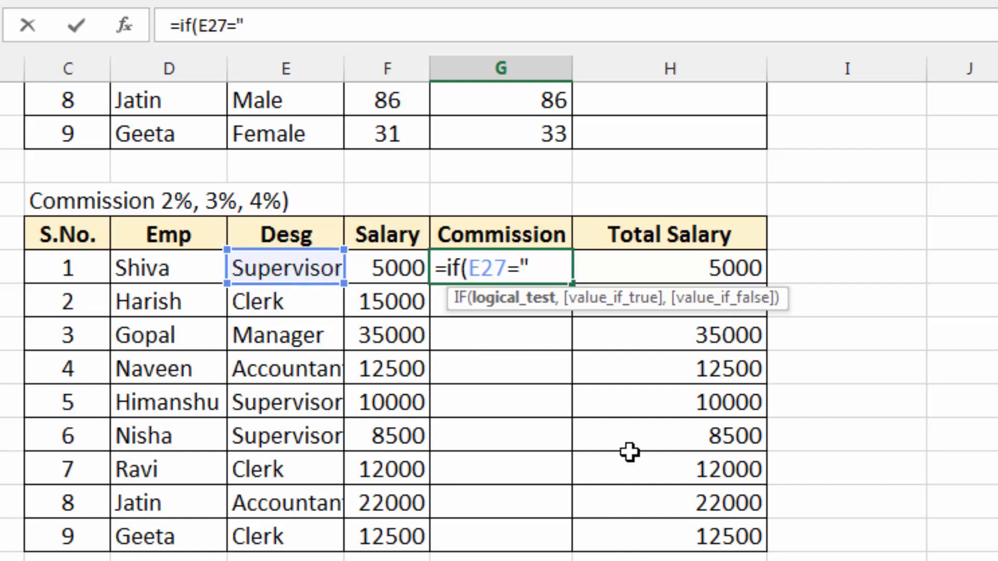
text(Clerk",)
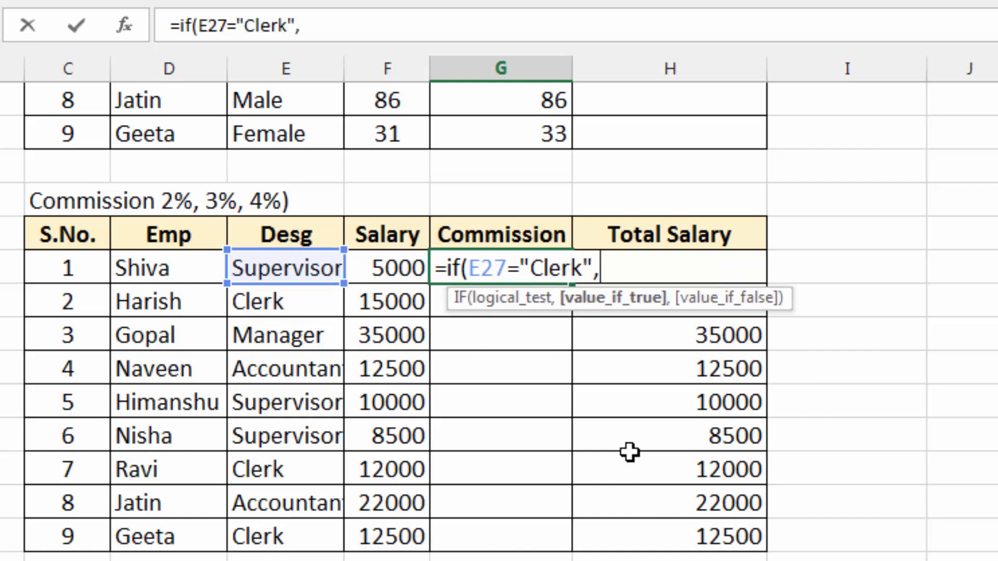
Add F27+F27*2% as the value if true for the Clerk test.
click(369, 265)
text(+)
click(369, 266)
text(*)
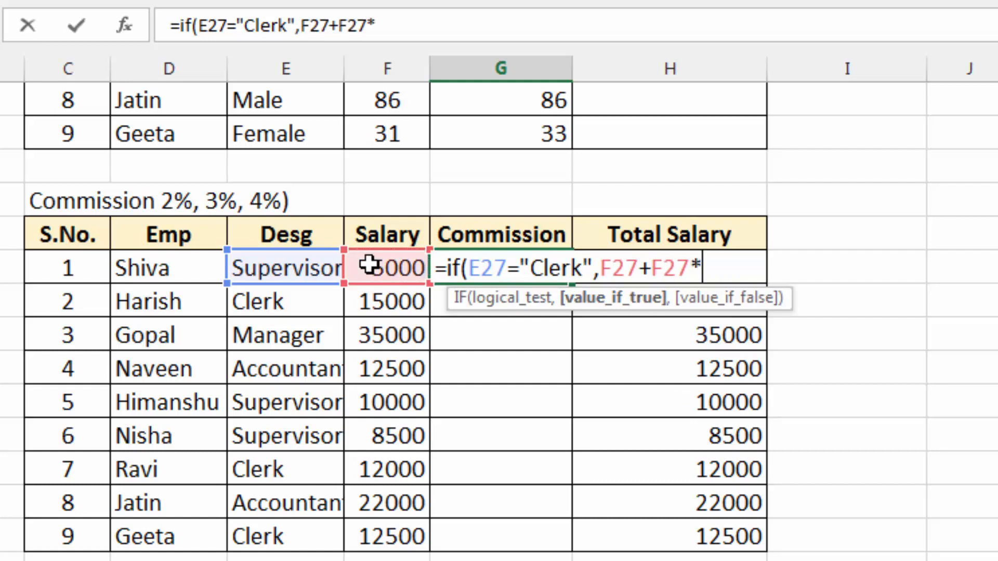
text(2%)
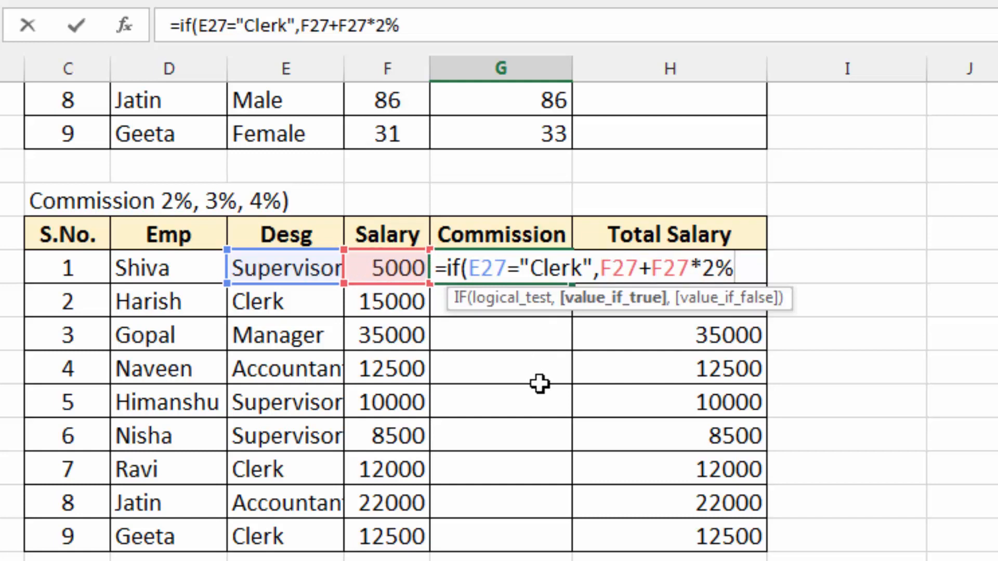
Remove the added salary from the Clerk result so it reads F27*2%, and continue to the value if false.
click(651, 268)
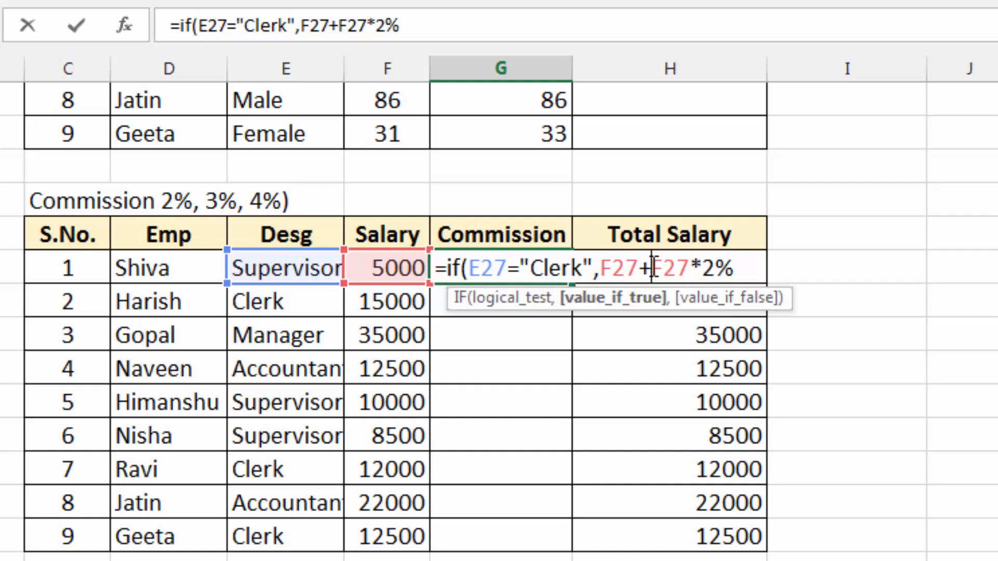
key(BackSpace)
key(BackSpace)
key(BackSpace)
key(BackSpace)
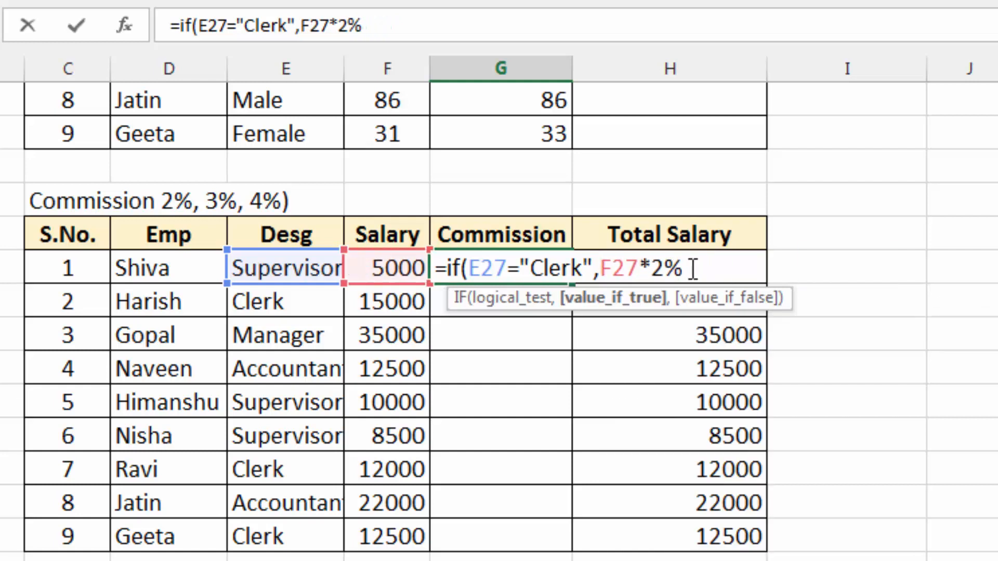
click(693, 268)
text(,)
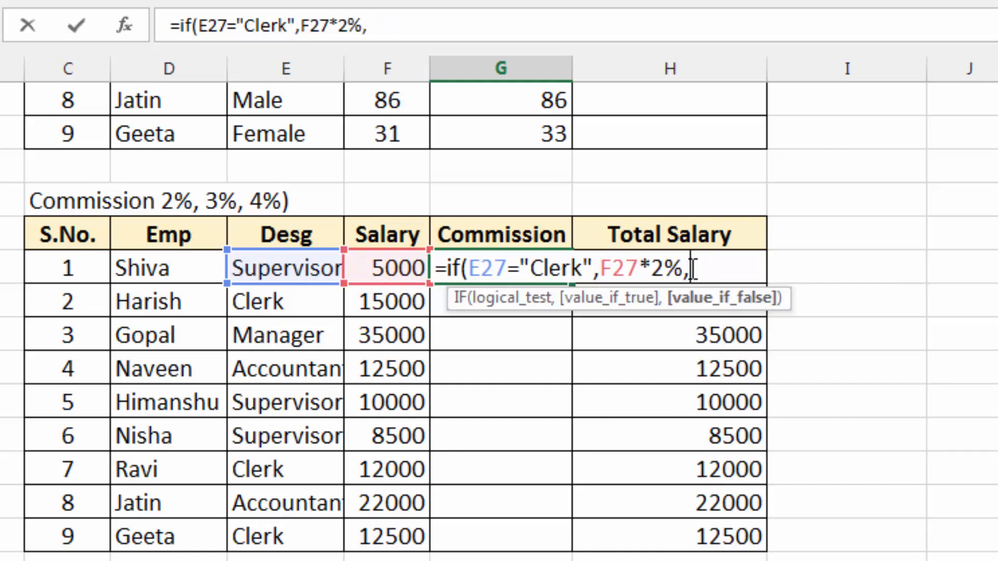
Nest a second IF that returns F27*4% when E27 is "Manager", and begin a third IF as its false value.
text(if()
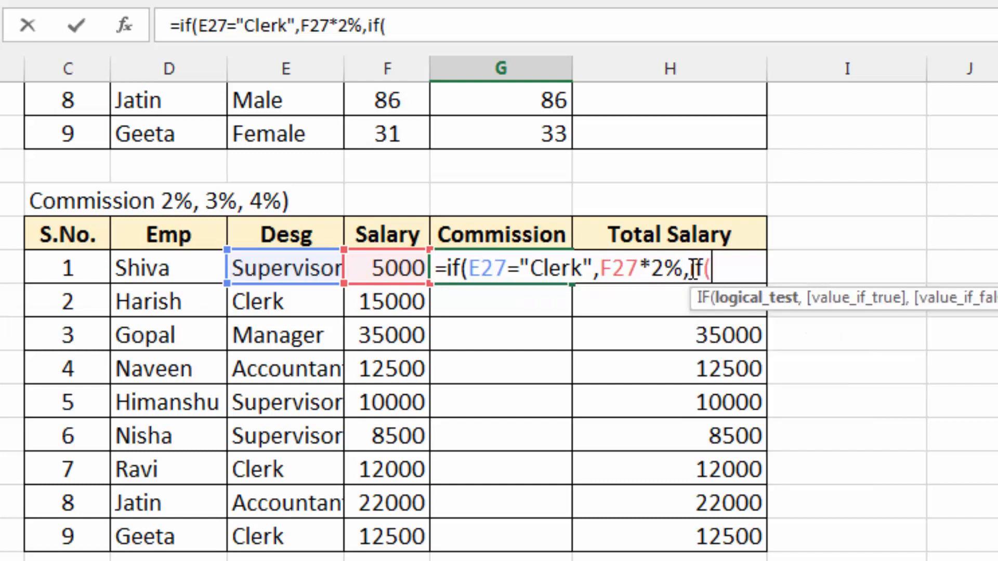
click(297, 269)
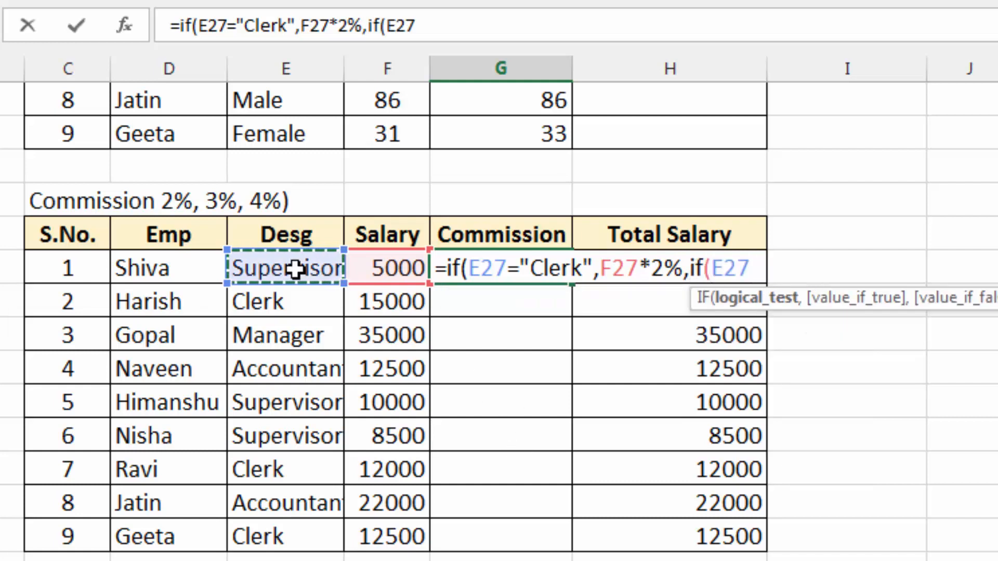
text(=")
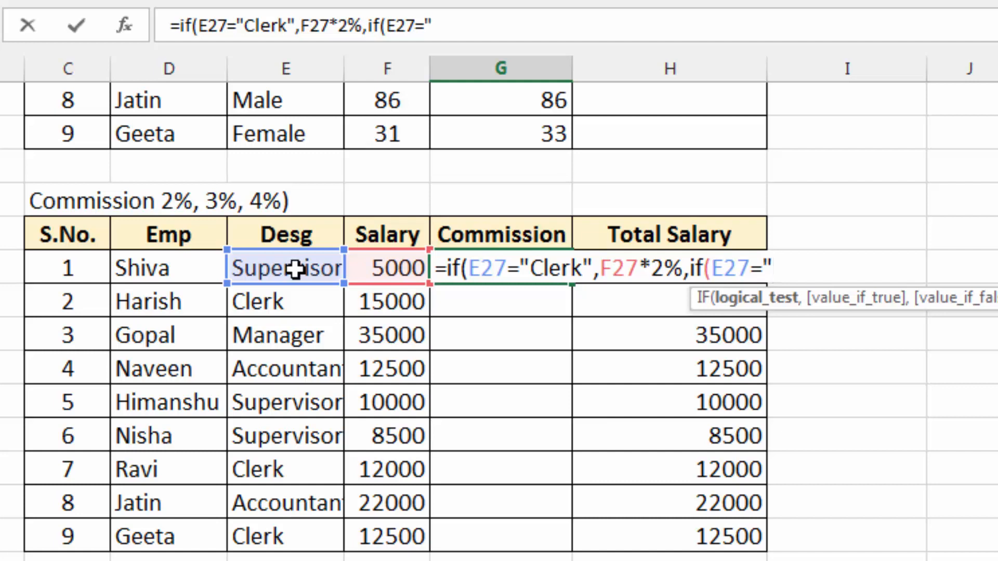
text(Manager",)
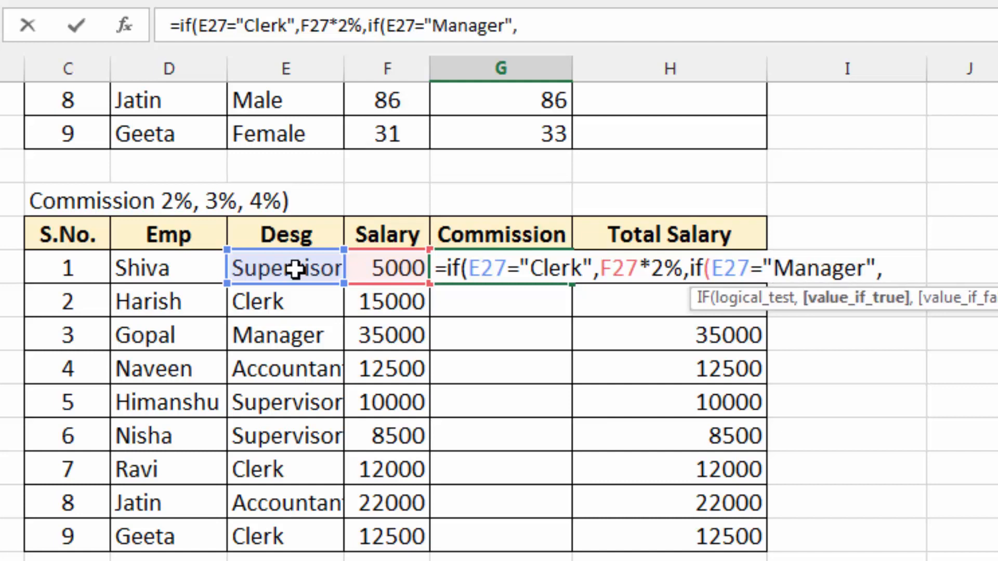
click(389, 269)
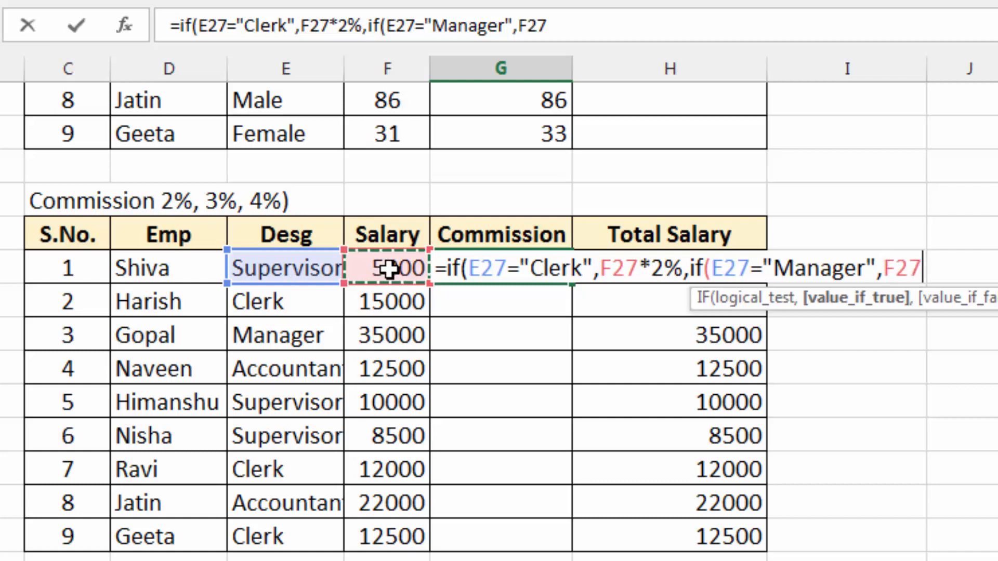
text(*)
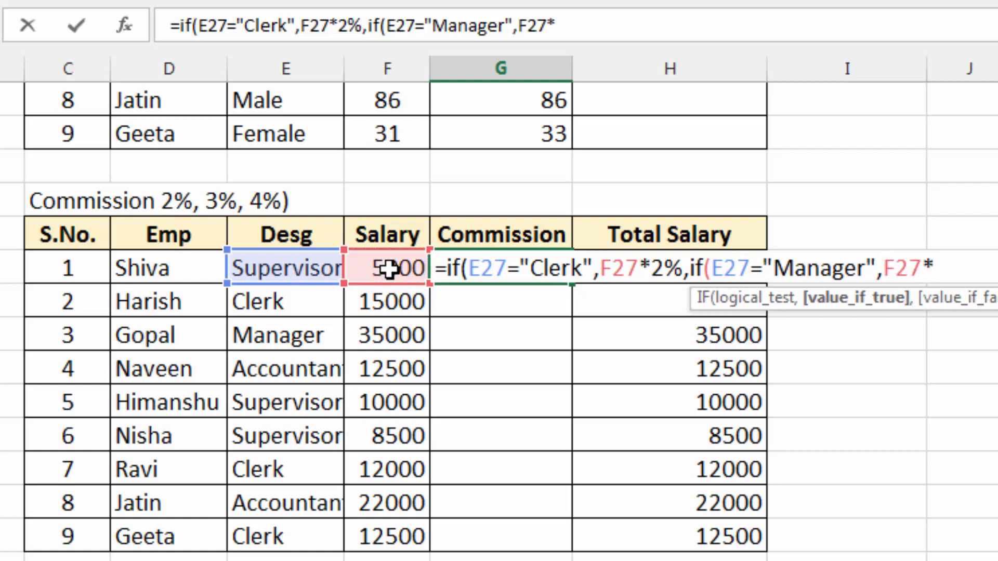
text(4%,if()
Complete the third IF to return F27*3% when E27 is "Accountant" and 0 otherwise, and enter the formula.
click(216, 269)
text(="Accountant)
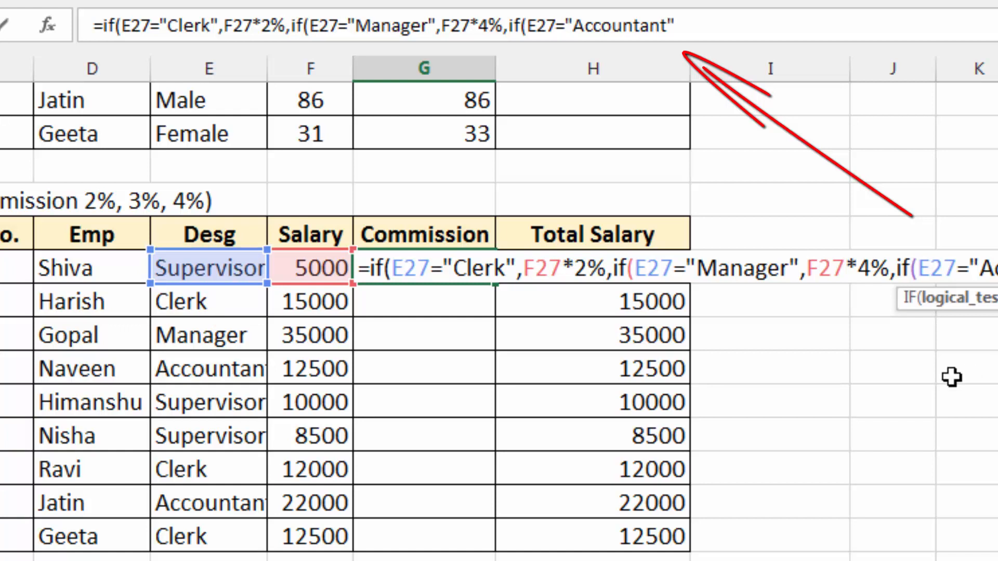
text(,)
click(317, 273)
text(*)
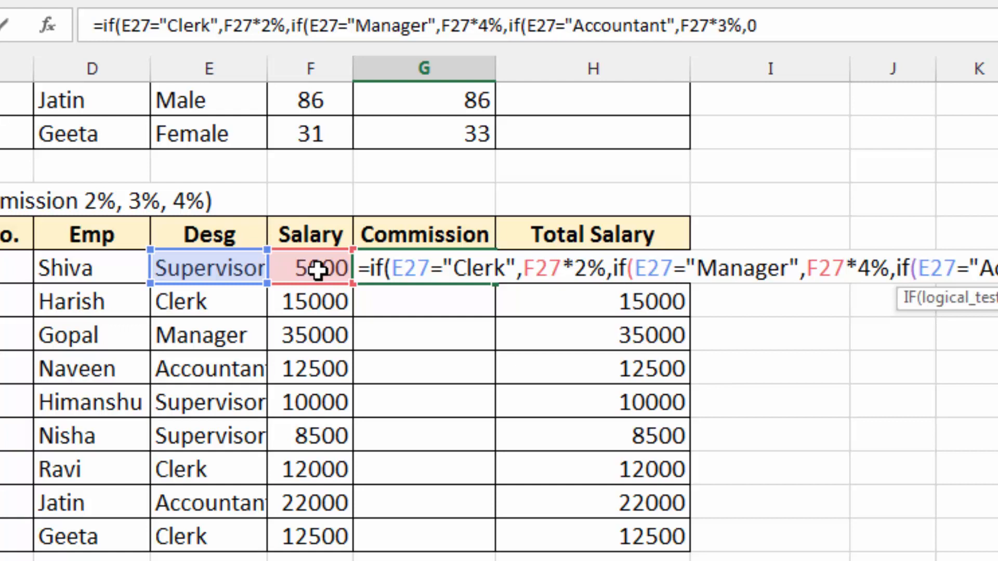
text()))
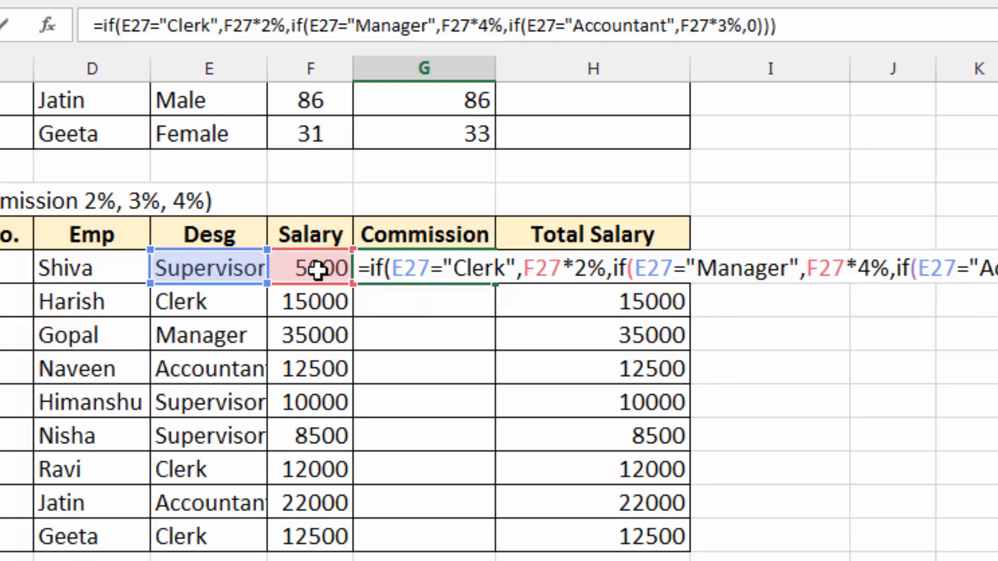
key(Return)
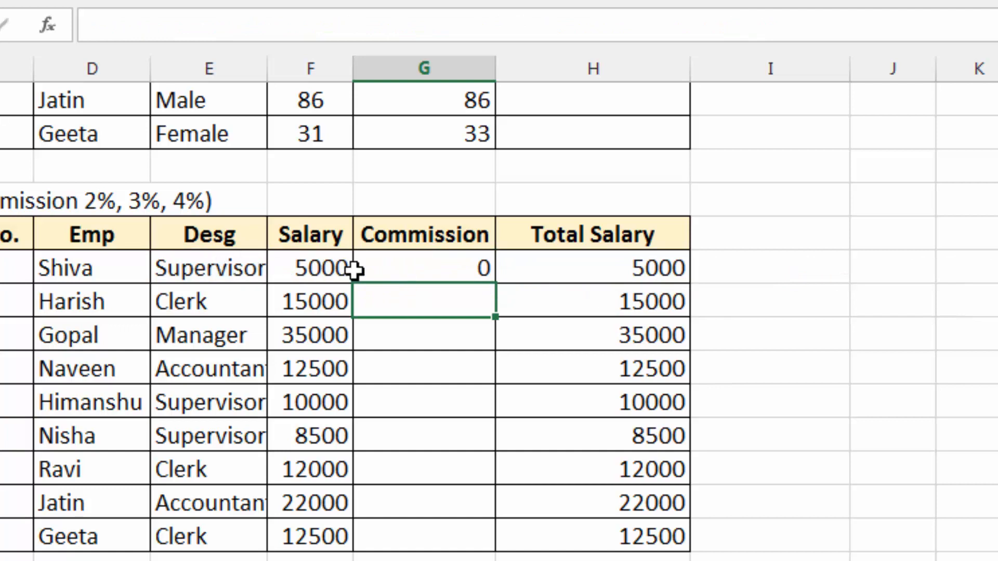
Copy the commission formula from G27 down to G35 and open the G27 formula for review.
click(411, 270)
drag(495, 284, 479, 546)
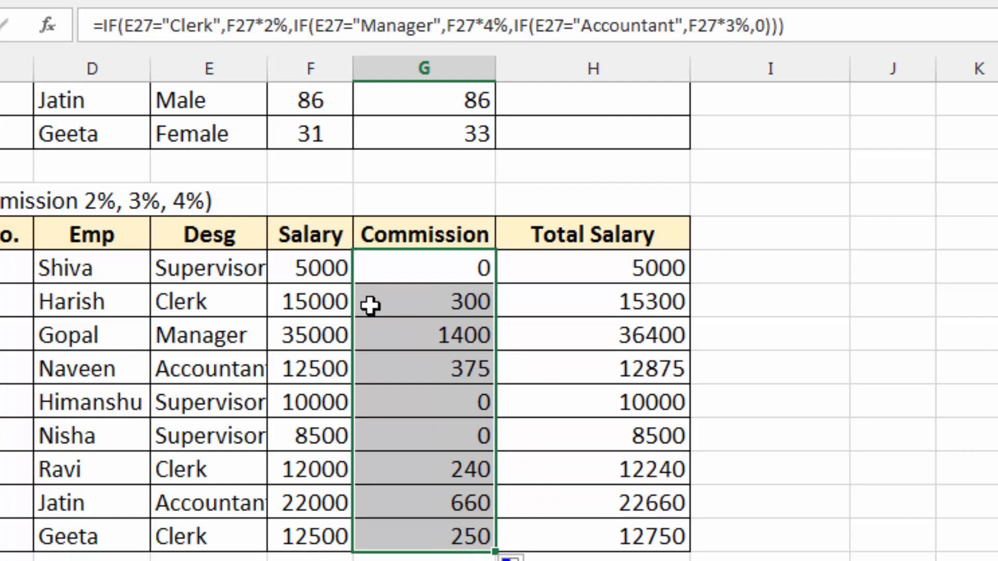
click(459, 271)
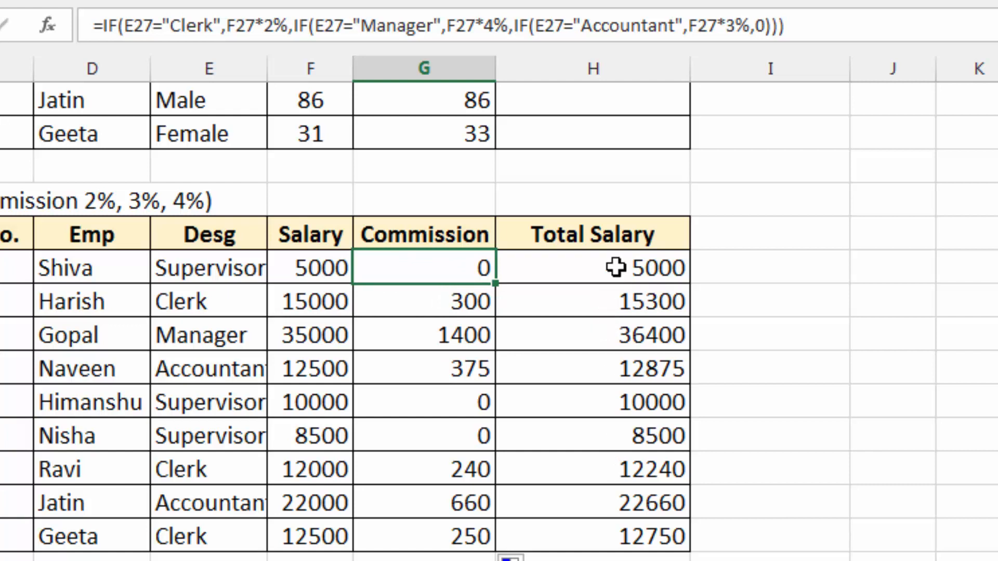
double_click(430, 265)
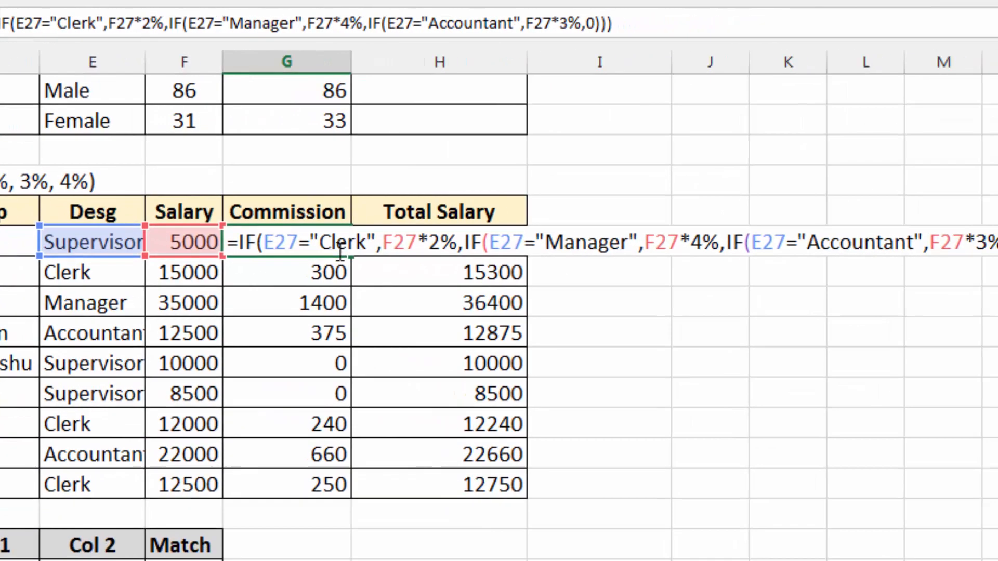
In the G27 formula, add the salary to the Clerk and Manager results, giving F27+F27*2% and F27+F27*4%.
click(384, 242)
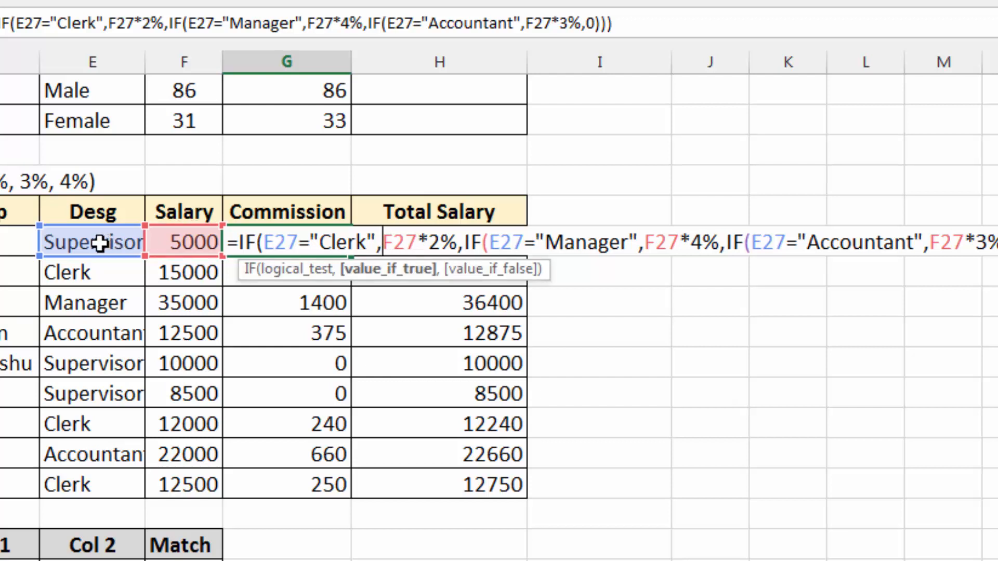
click(174, 246)
text(+)
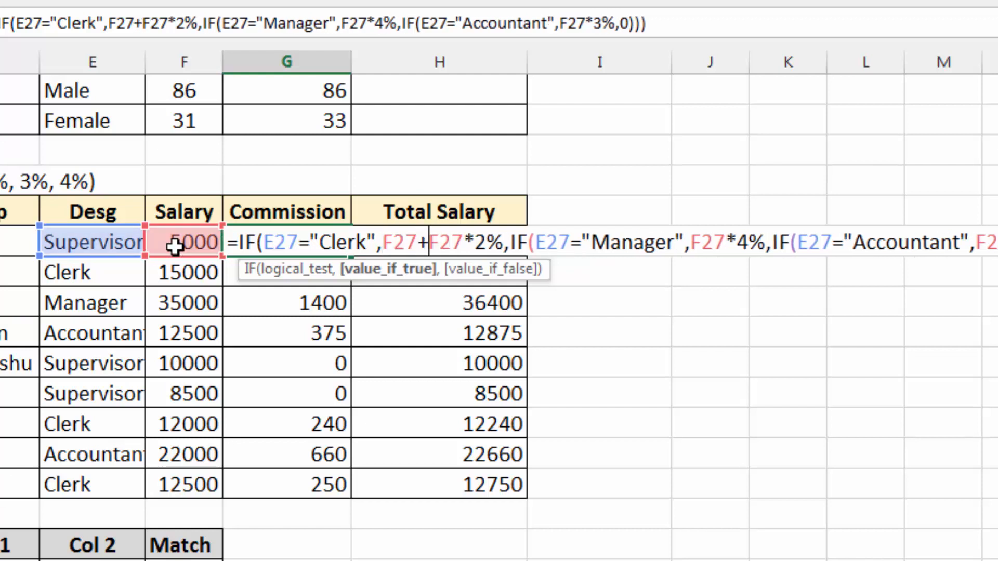
click(688, 242)
click(179, 242)
text(+F27)
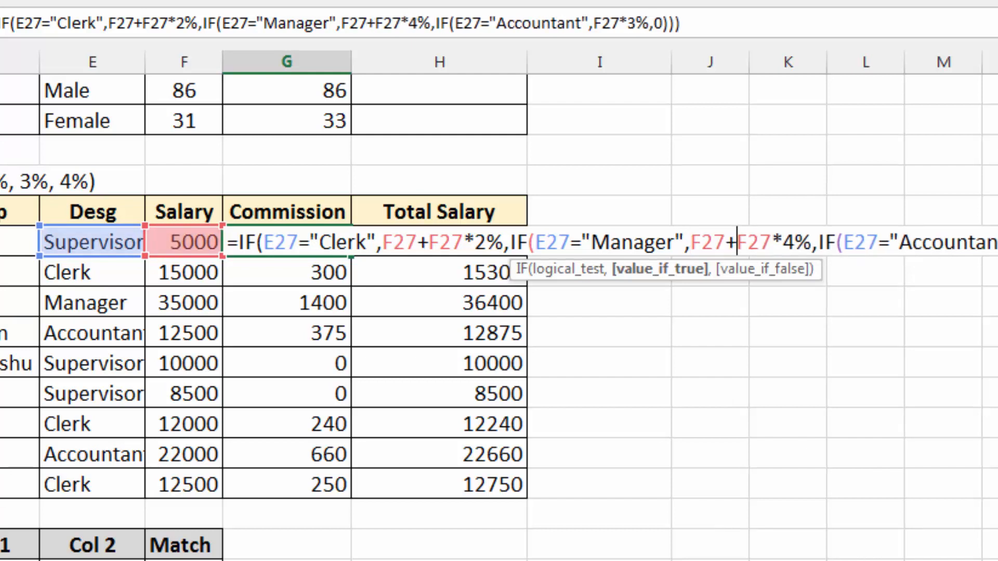
Change the Accountant result to F27+F27*3% and the final false value to F27, and enter the formula.
click(186, 241)
text(+)
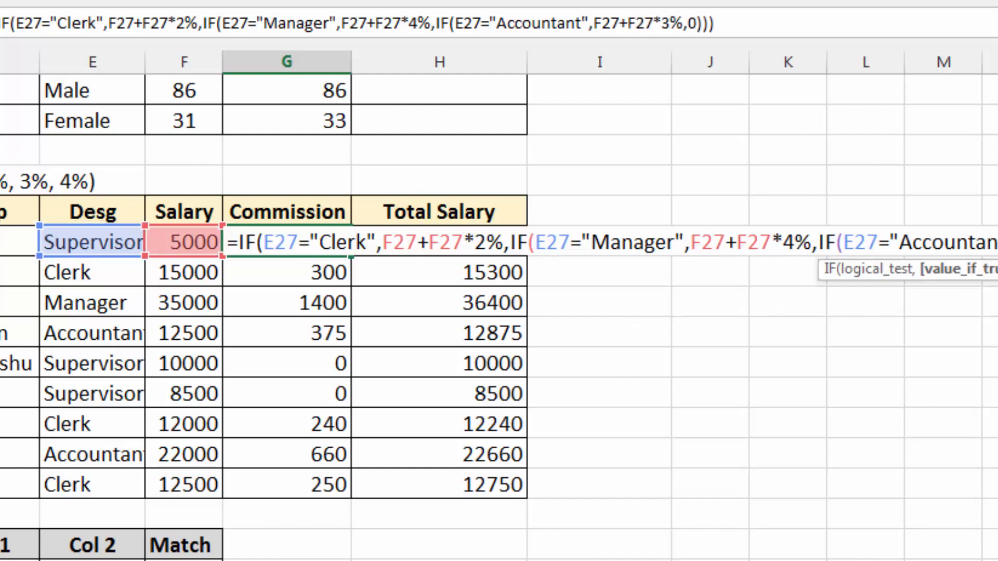
key(Right)
key(Delete)
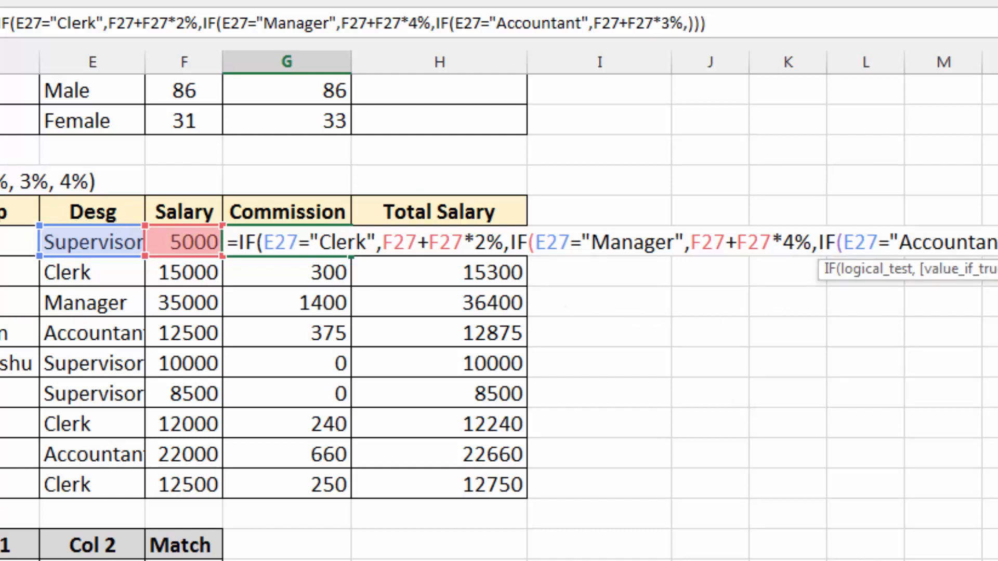
click(161, 242)
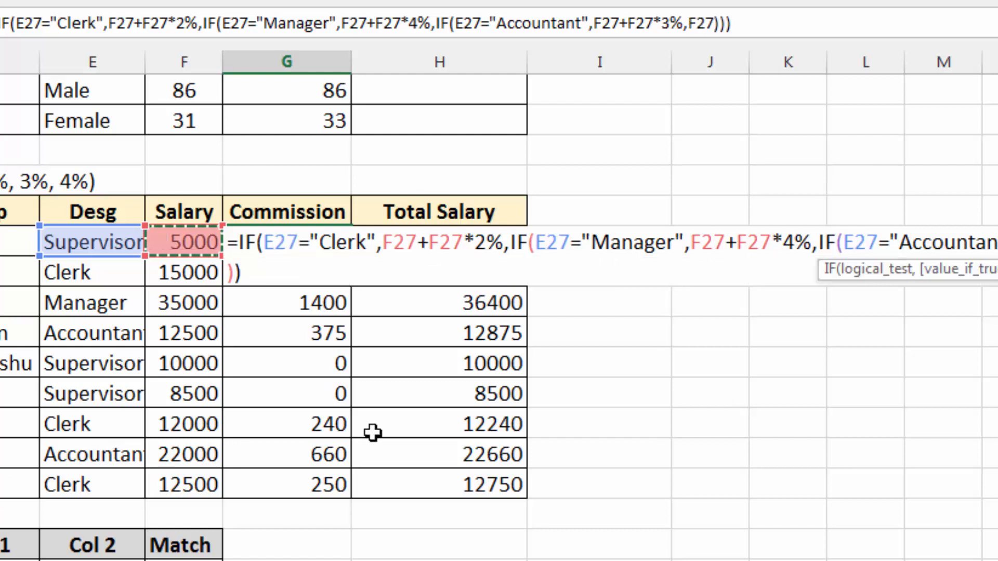
key(Return)
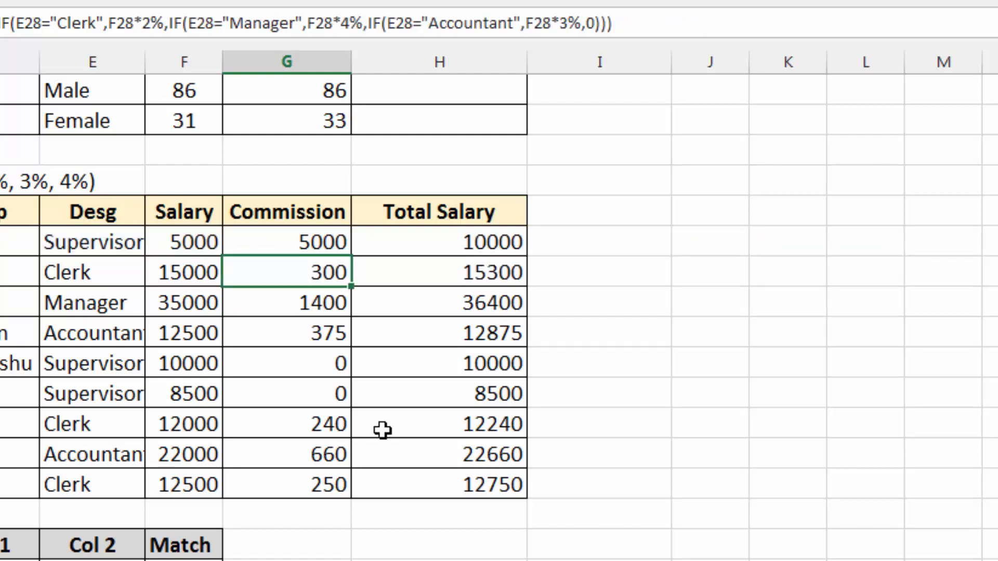
Clear the Total Salary formulas in H27:H35 and copy the revised G27 formula down to G35.
drag(477, 243, 474, 484)
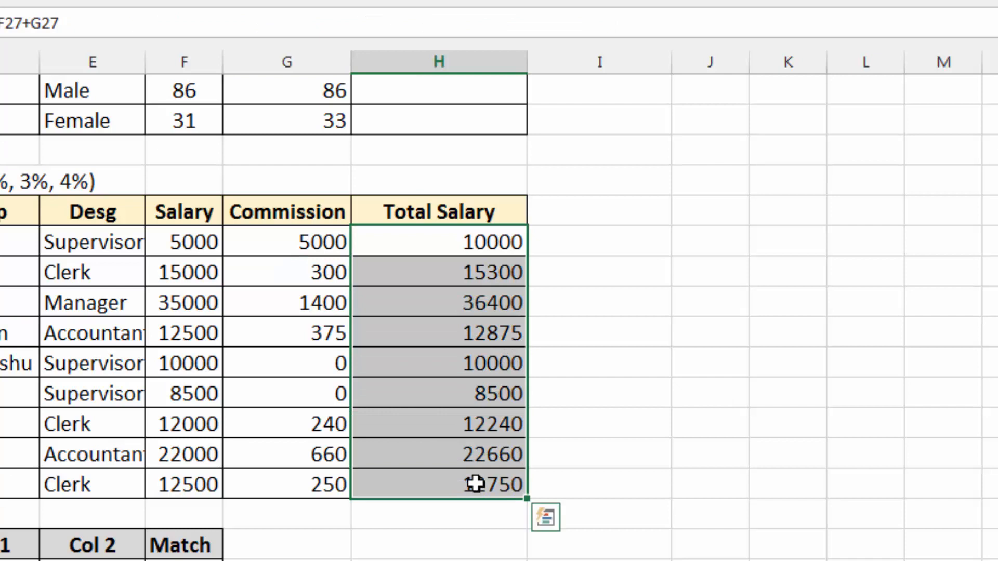
key(Delete)
click(445, 356)
click(328, 236)
drag(347, 255, 353, 499)
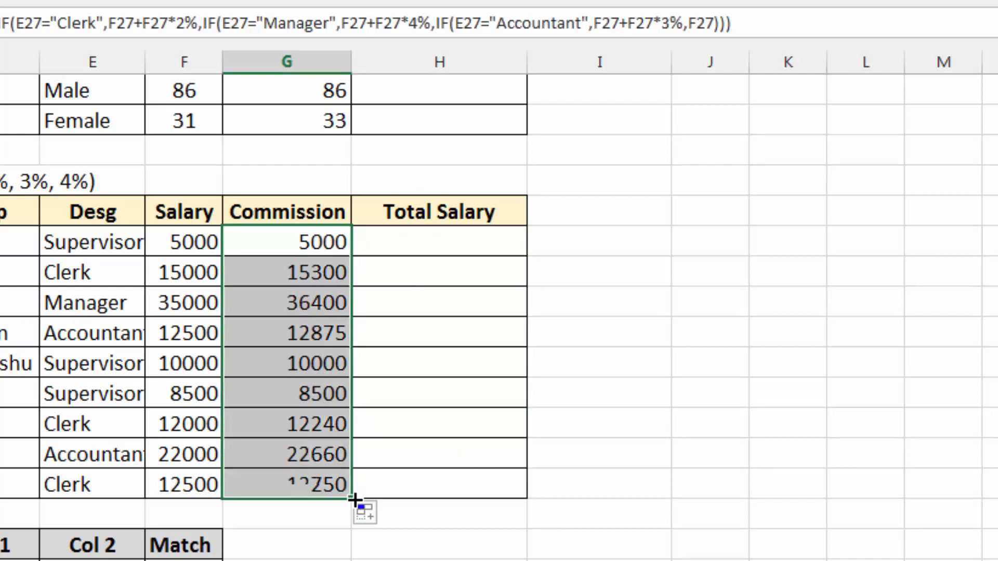
Review the copied formulas and results in the Commission column against each row's designation and salary.
click(302, 265)
click(311, 364)
click(317, 441)
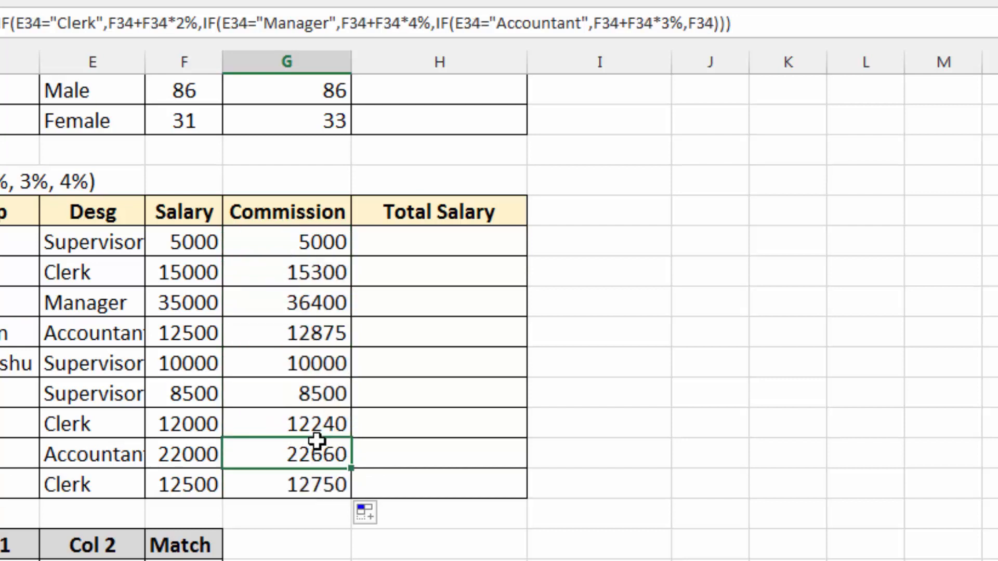
click(291, 244)
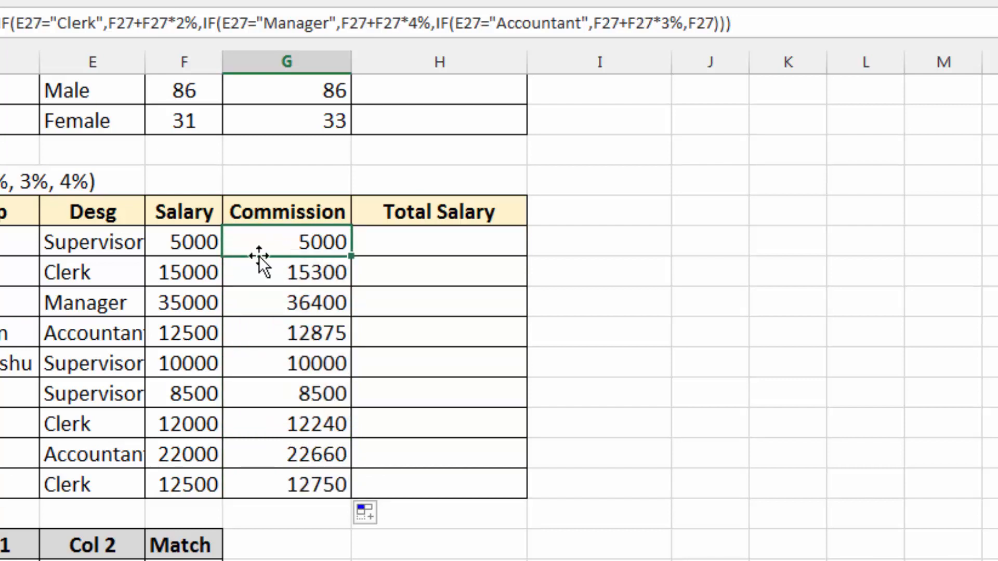
click(297, 363)
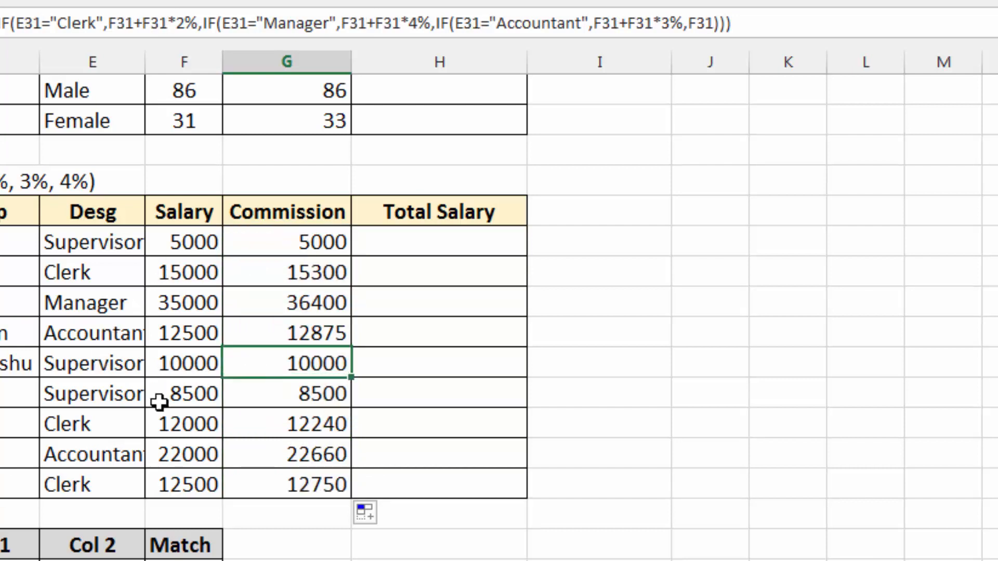
click(278, 395)
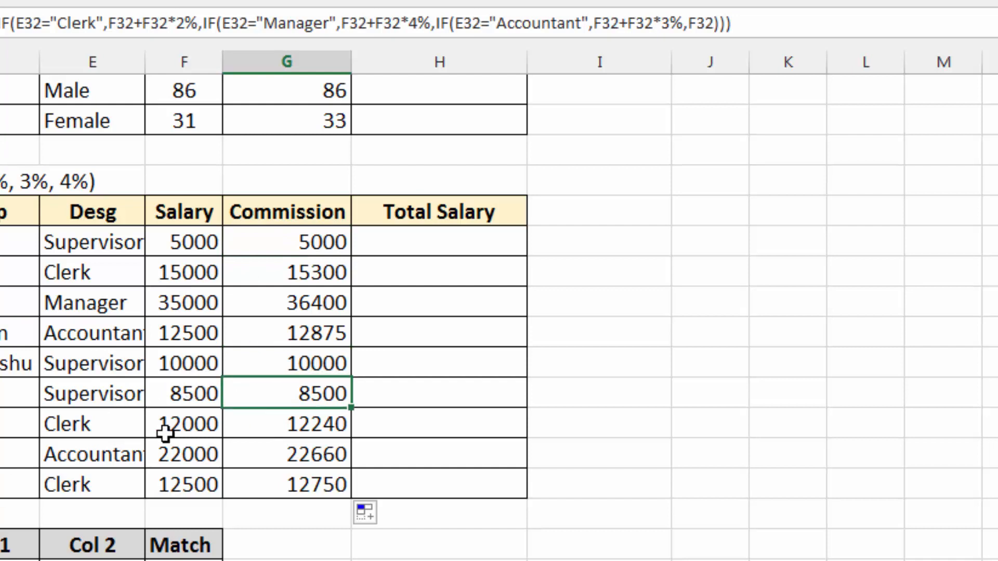
click(91, 431)
click(274, 428)
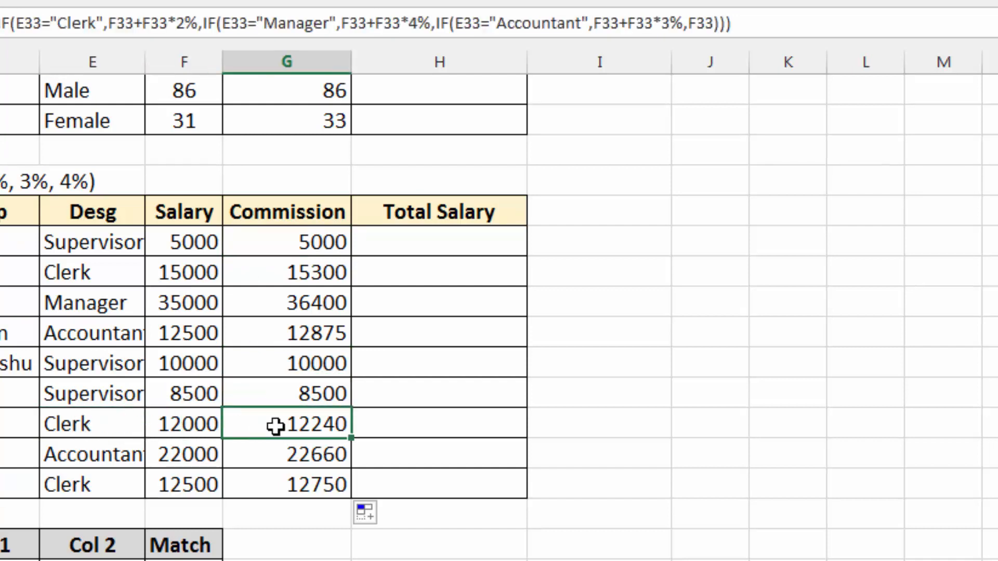
click(268, 458)
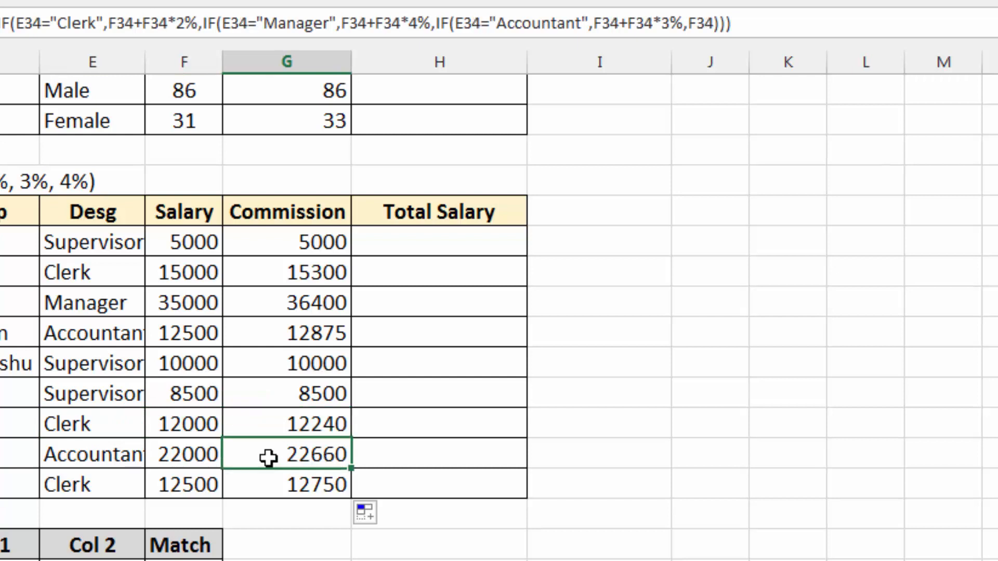
click(300, 302)
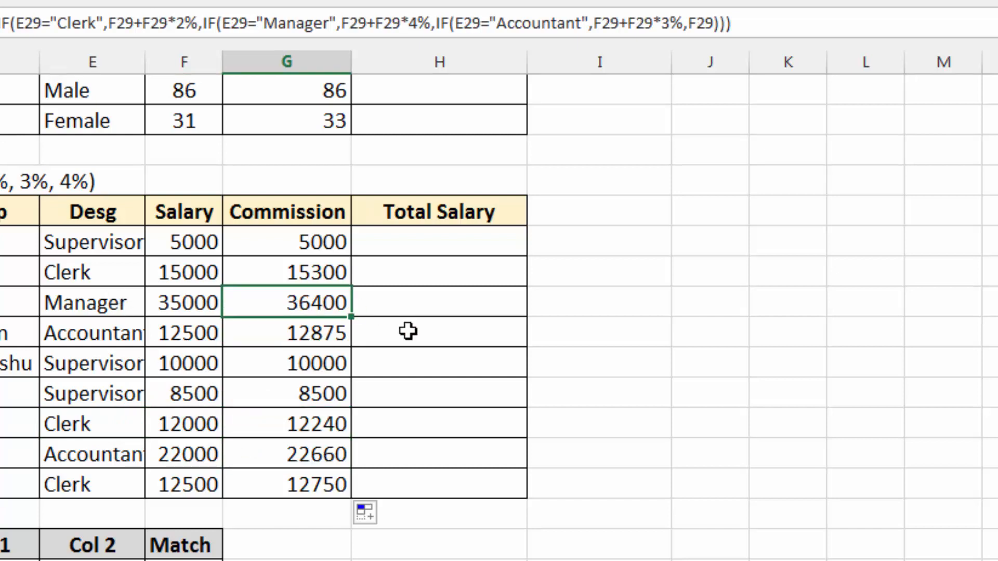
click(408, 331)
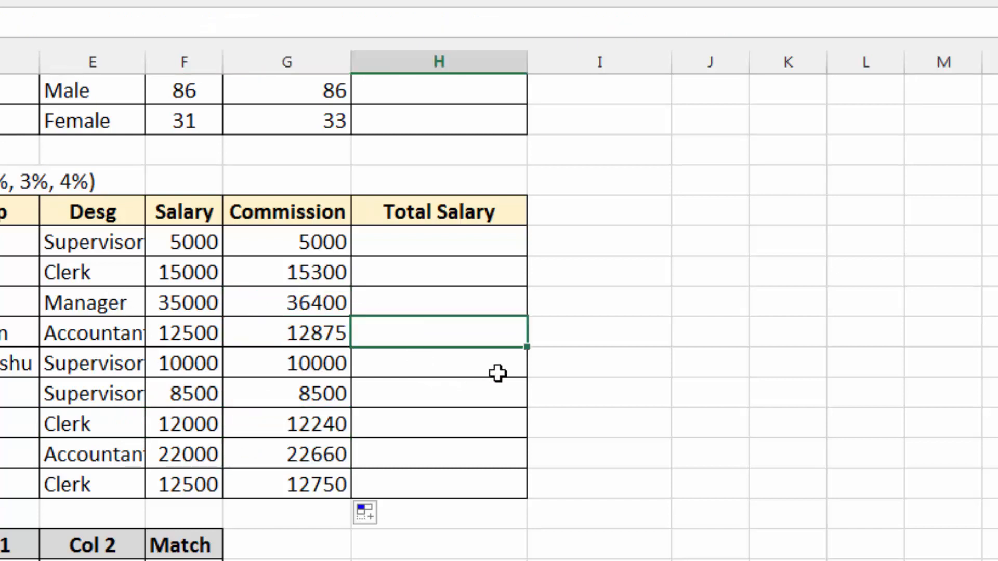
scroll(520, 369, up, 2)
scroll(536, 366, up, 2)
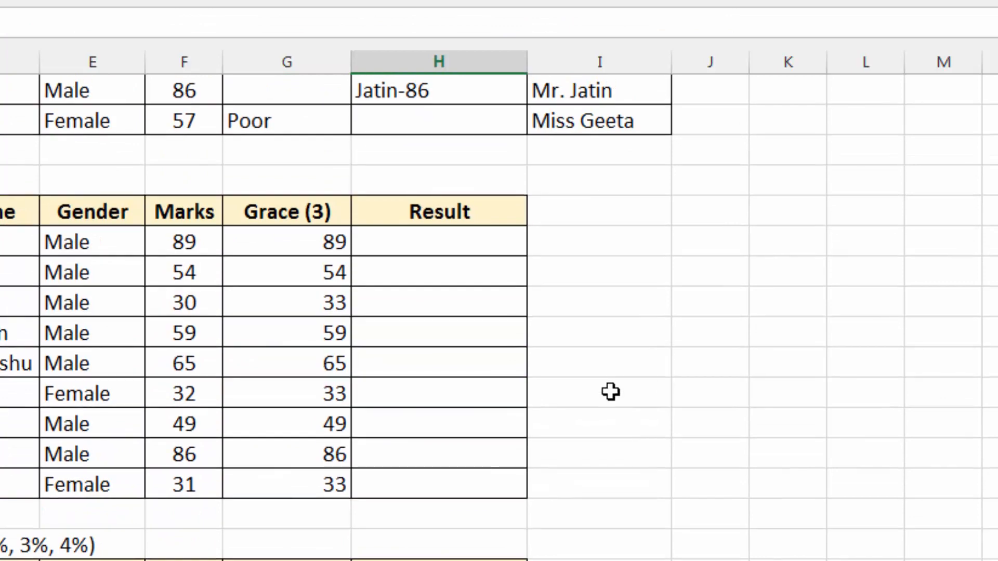
scroll(611, 392, up, 2)
click(631, 401)
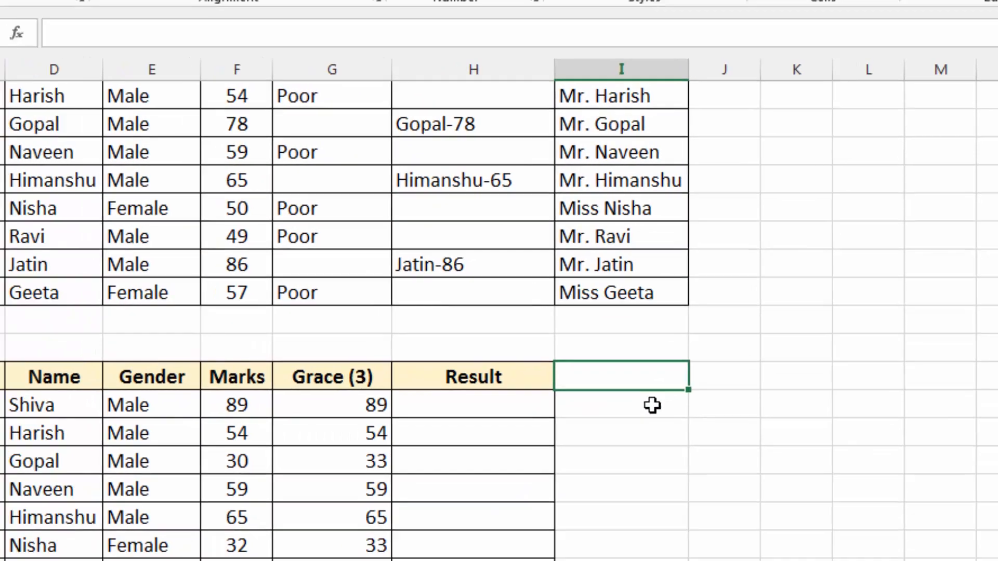
click(632, 423)
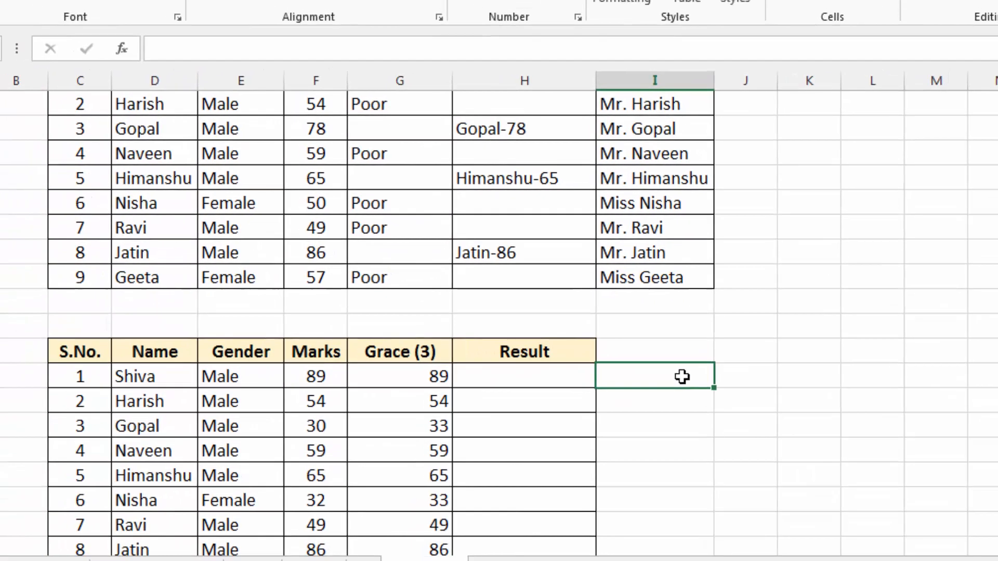